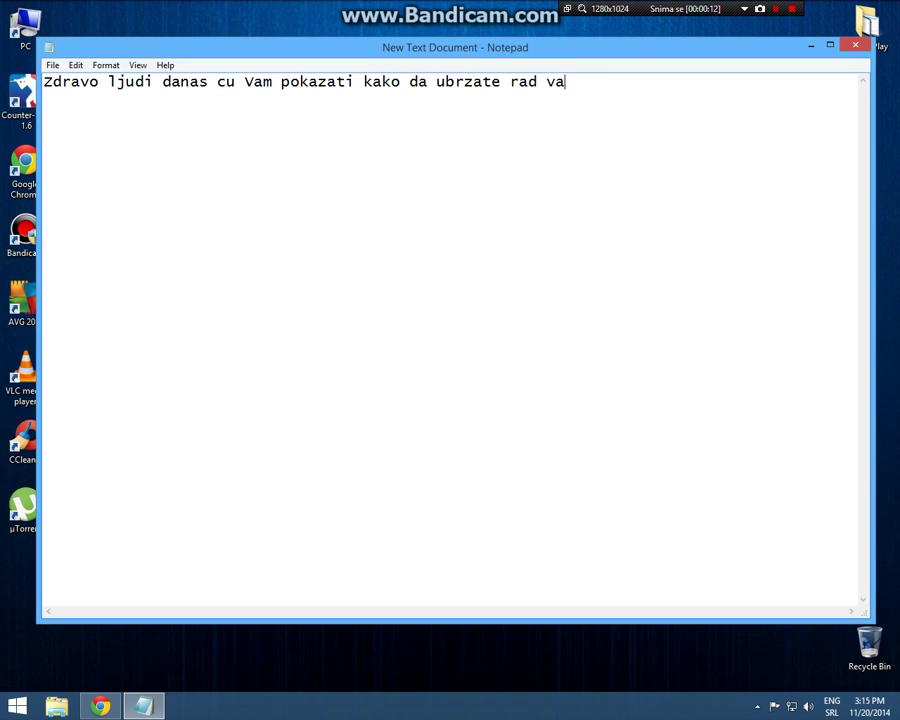
- Complete the intro line with "seg racunara na Windows 8.1!" and add the line "1.Idite u Run tamo kucajte temp i tu izbrisite sve!!"
{"action": "type", "text": "seg racunara"}
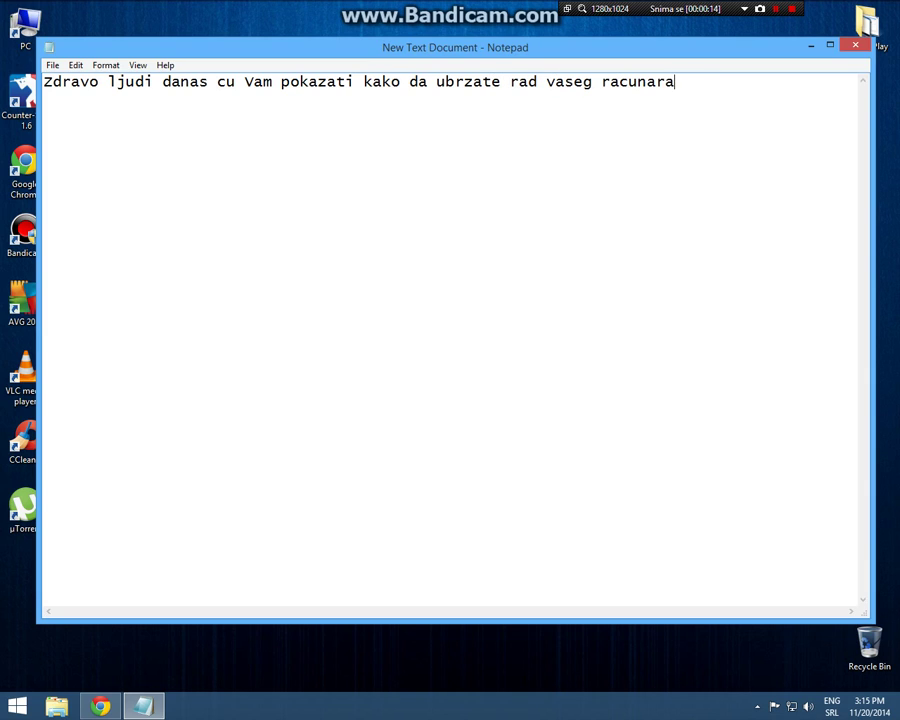
{"action": "type", "text": " na Windows 8"}
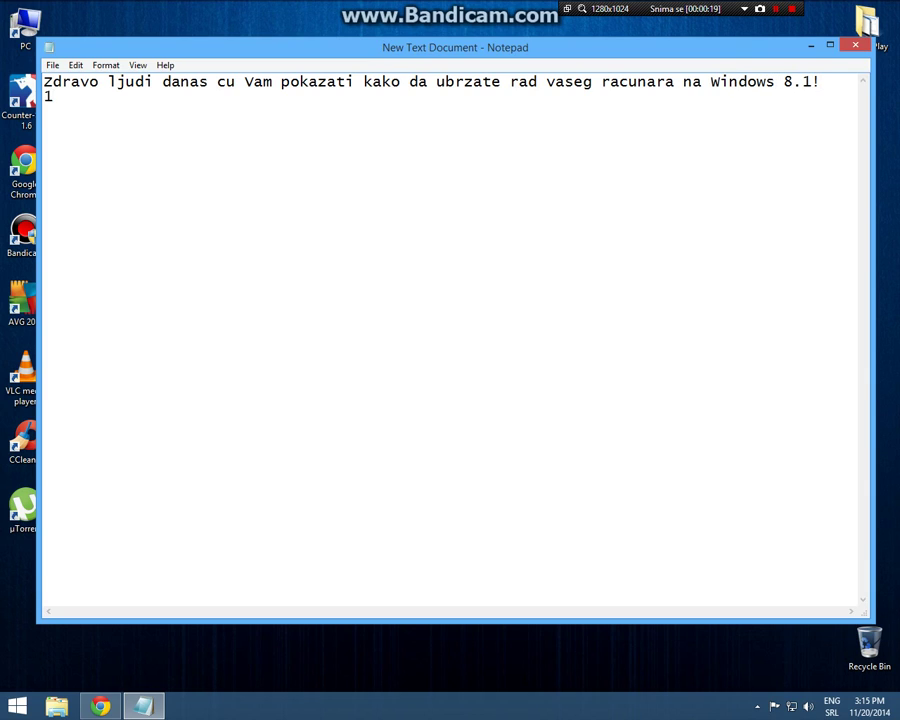
{"action": "type", "text": ".1! 1.Idi"}
{"action": "type", "text": "te u "}
{"action": "type", "text": "Run tamo kuca"}
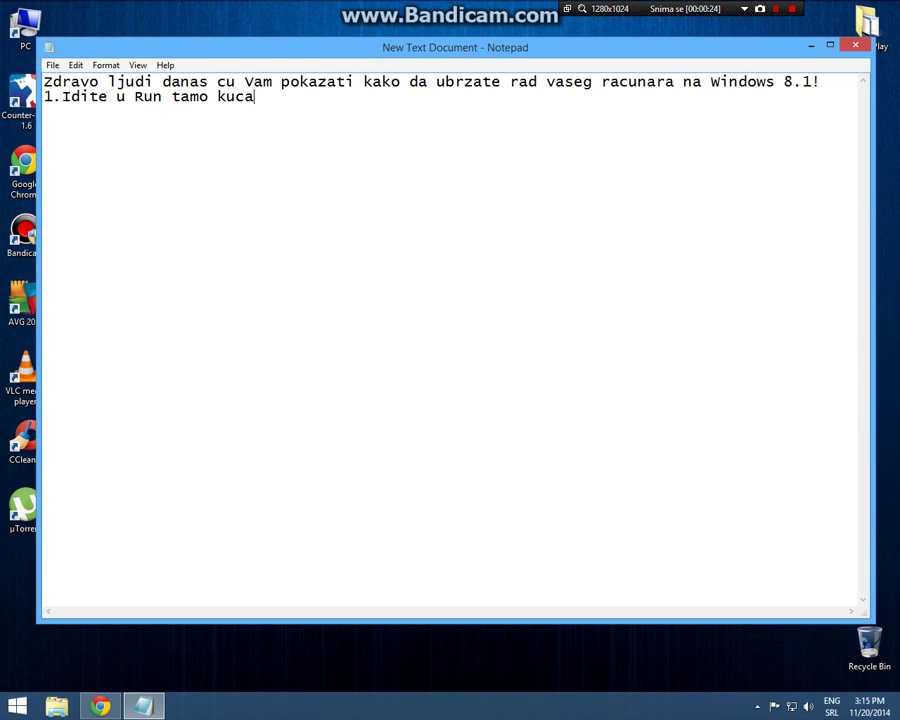
{"action": "type", "text": "jte temp i tu izbrisite sve!!"}
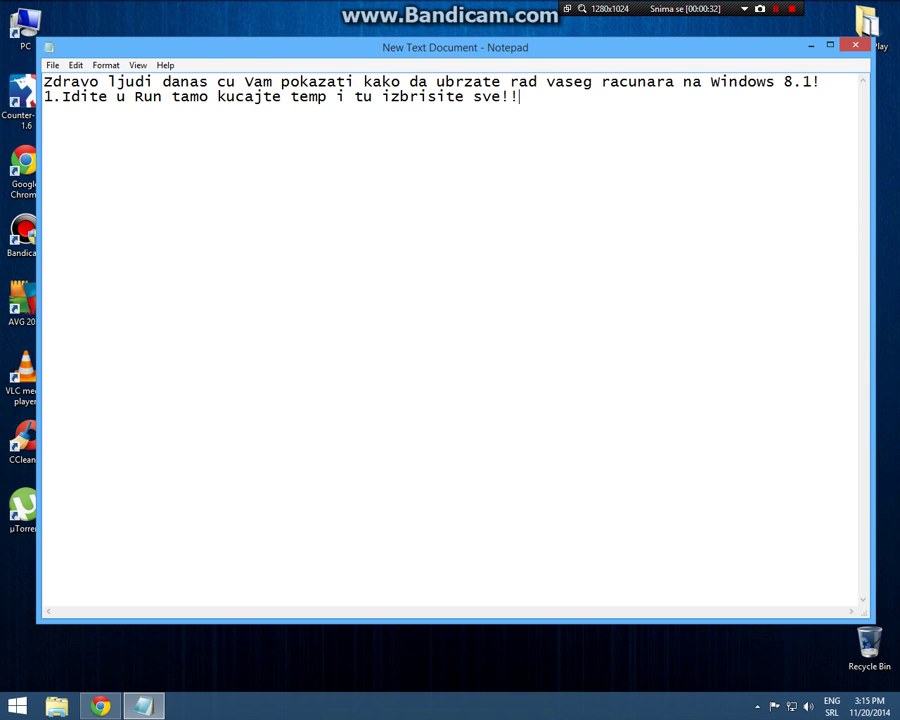
- Minimise the note and open the Run dialog by searching Windows for "run"
{"action": "left_click", "coordinate": [811, 45]}
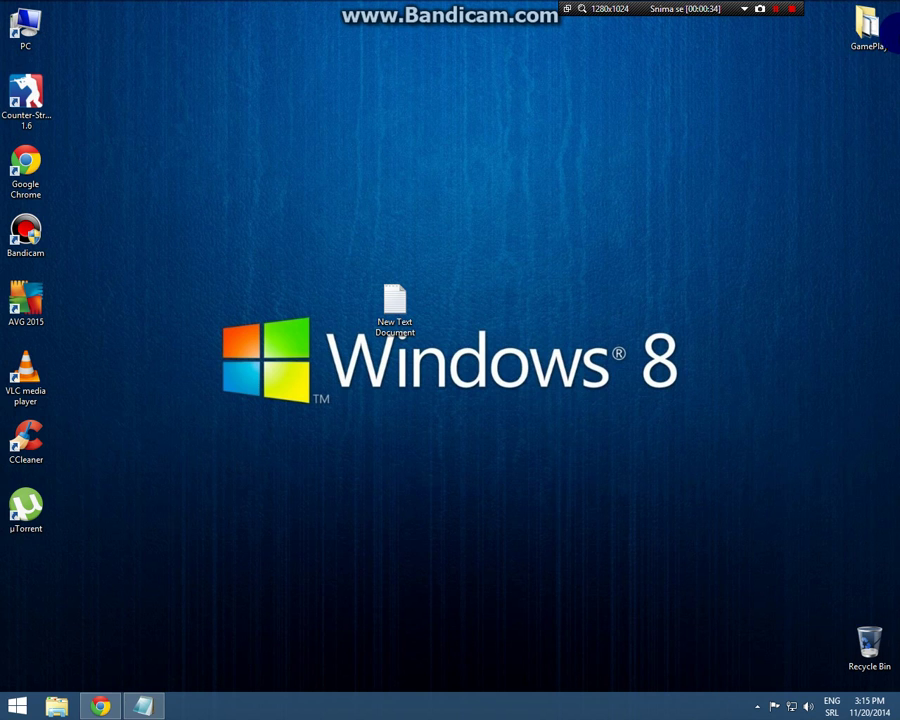
{"action": "mouse_move", "coordinate": [876, 100]}
{"action": "left_click", "coordinate": [870, 125]}
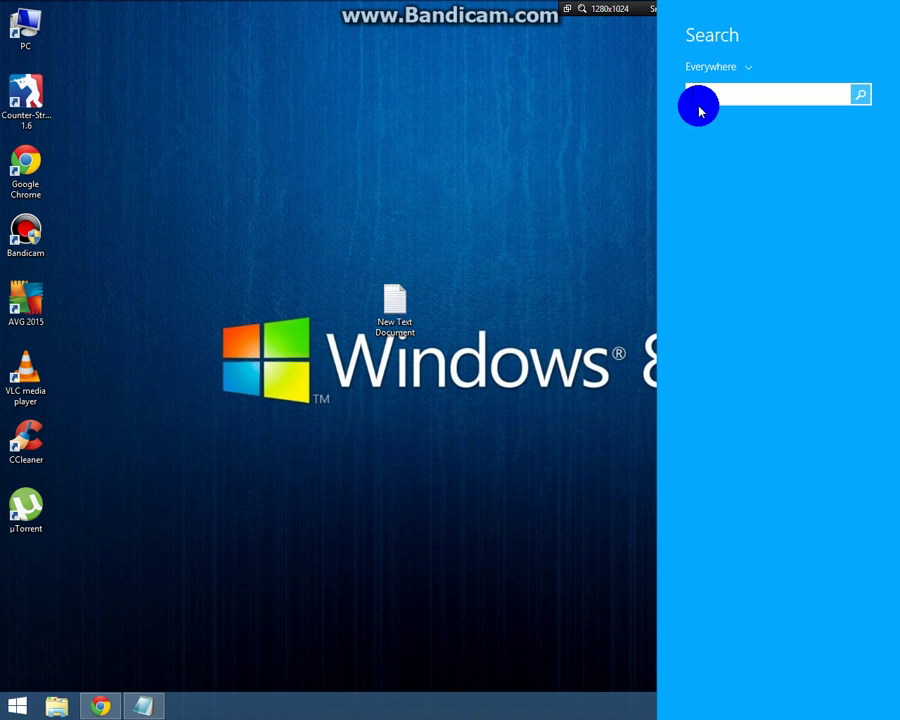
{"action": "type", "text": "run"}
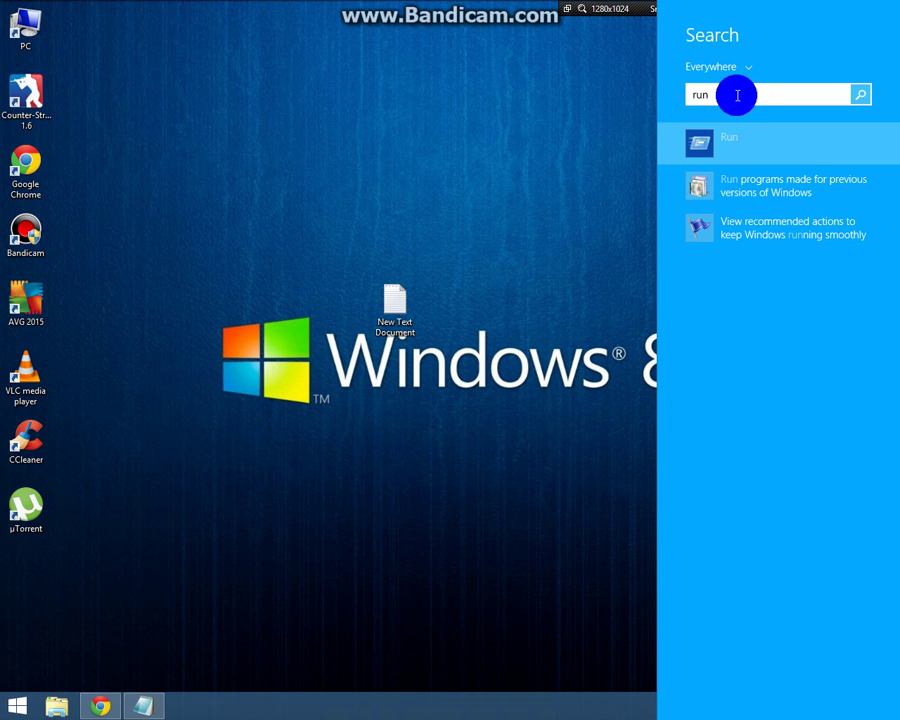
{"action": "left_click", "coordinate": [710, 148]}
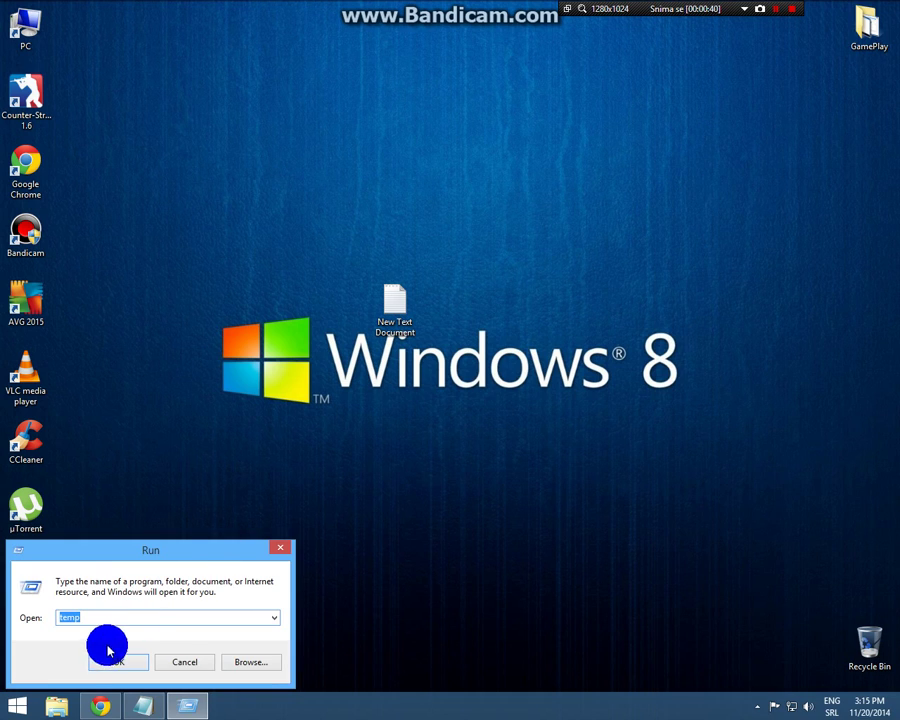
- Enter "temp" as the item to run and open the Windows Temp folder
{"action": "type", "text": "temp"}
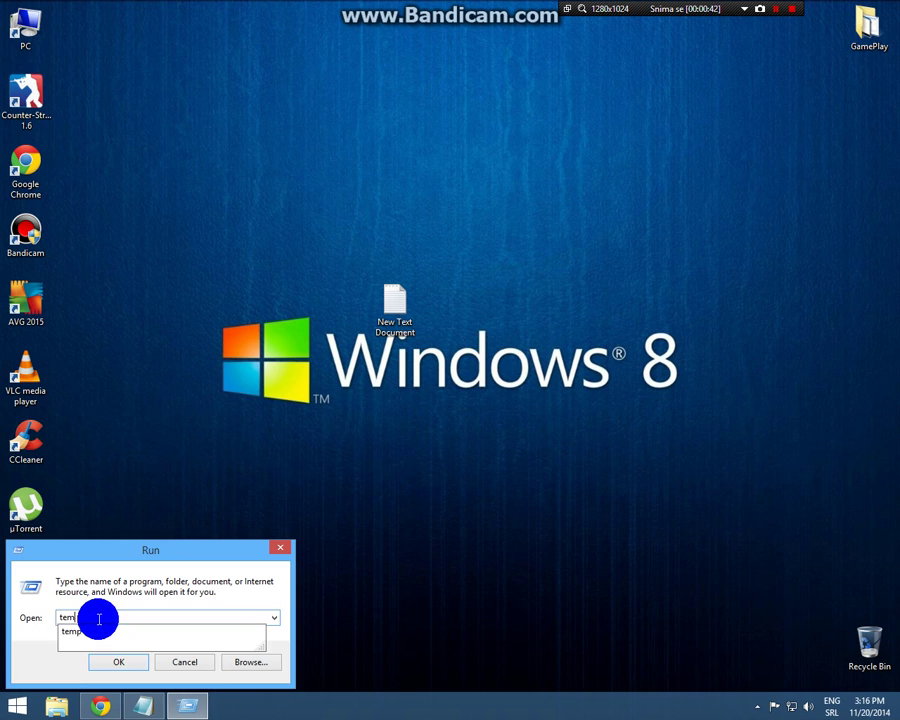
{"action": "key", "text": "BackSpace"}
{"action": "key", "text": "BackSpace"}
{"action": "key", "text": "BackSpace"}
{"action": "key", "text": "BackSpace"}
{"action": "type", "text": "temp"}
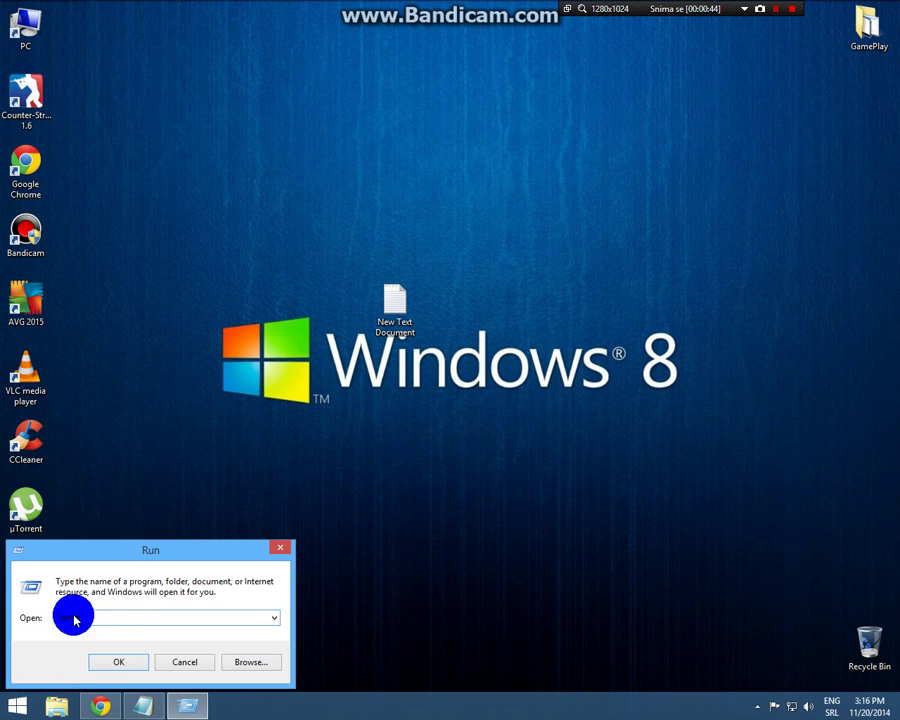
{"action": "left_click", "coordinate": [110, 660]}
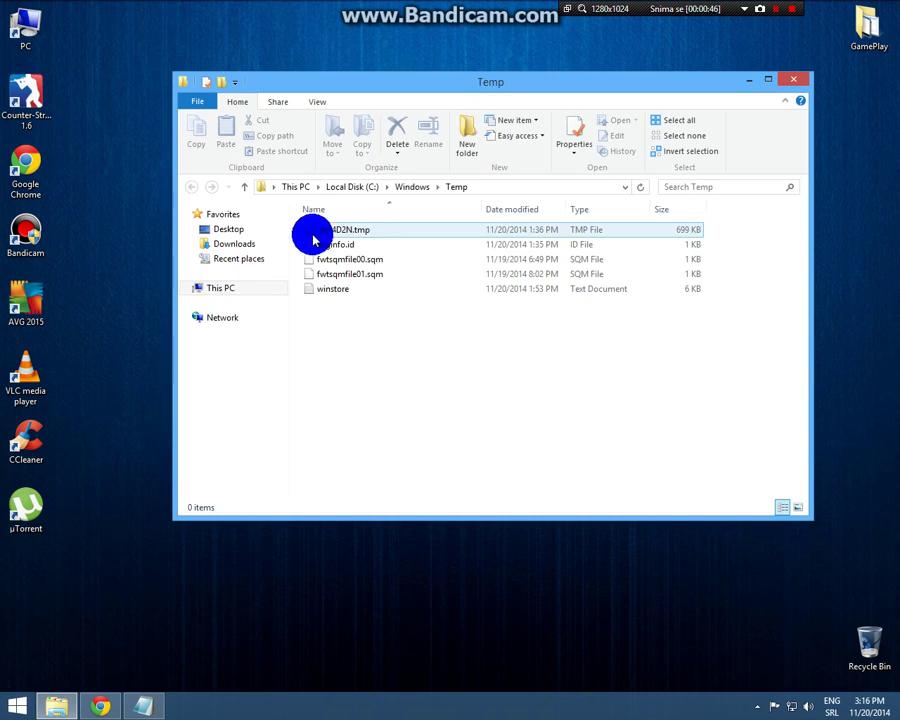
- Delete all files in the Temp folder, granting administrator permission where required, and close the folder window
{"action": "left_click_drag", "start_coordinate": [675, 380], "coordinate": [320, 232]}
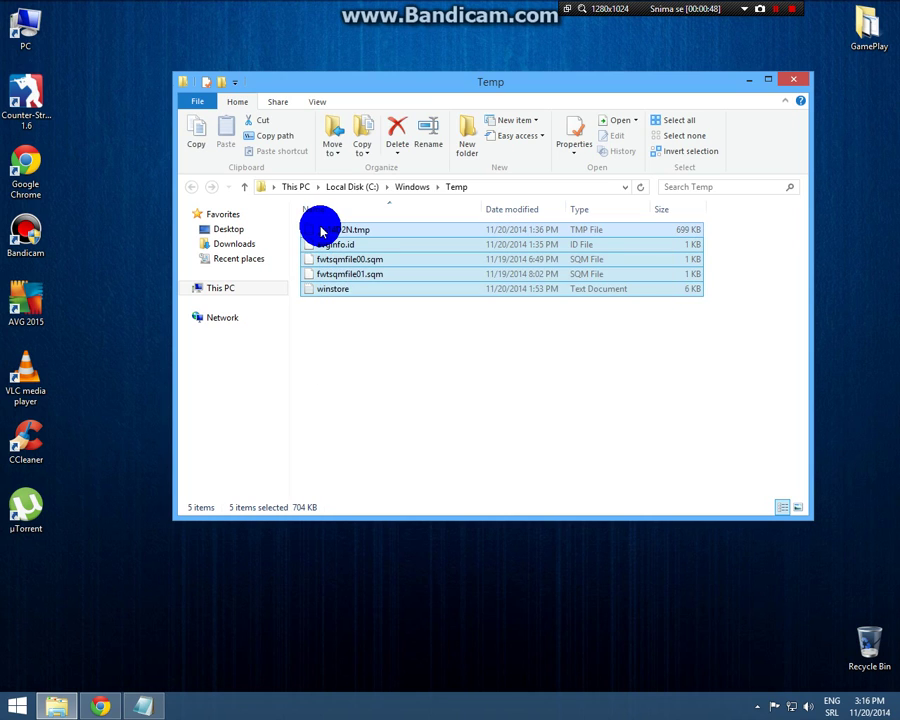
{"action": "key", "text": "Delete"}
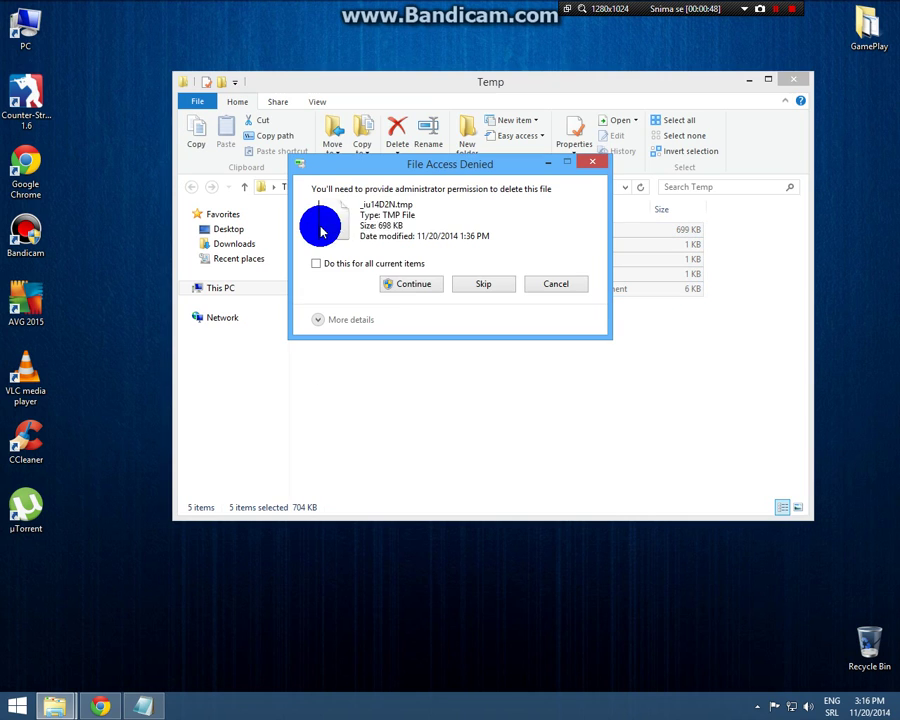
{"action": "left_click", "coordinate": [420, 292]}
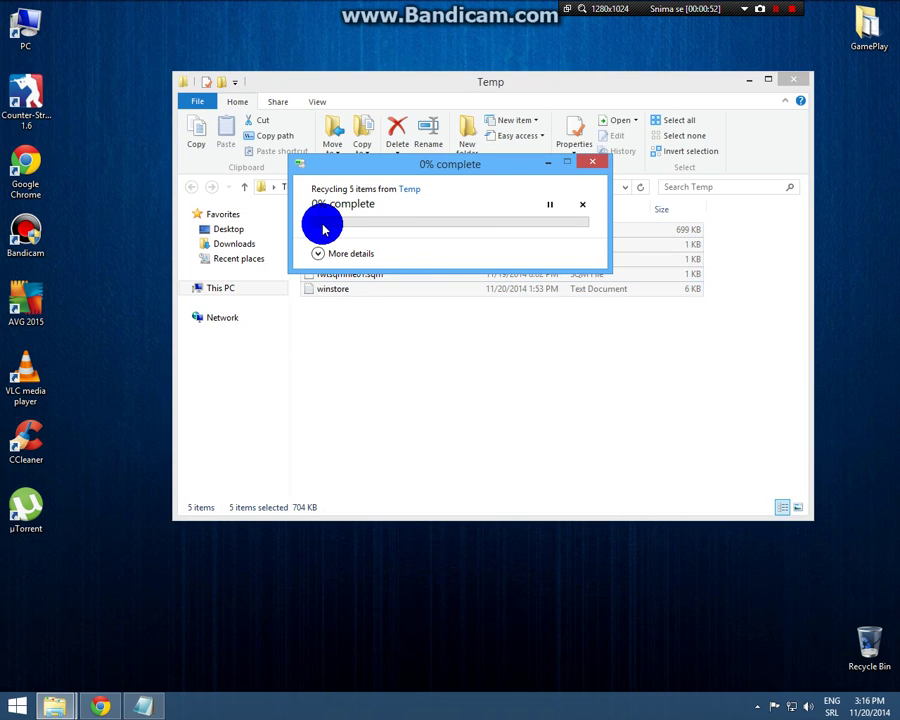
{"action": "left_click", "coordinate": [410, 285]}
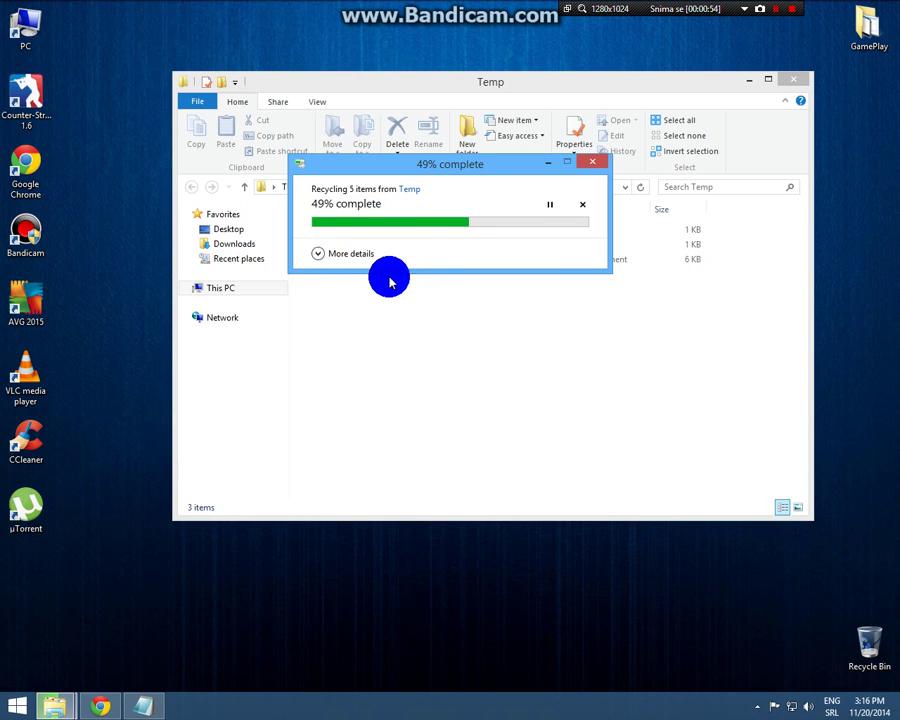
{"action": "left_click", "coordinate": [355, 265]}
{"action": "left_click", "coordinate": [407, 287]}
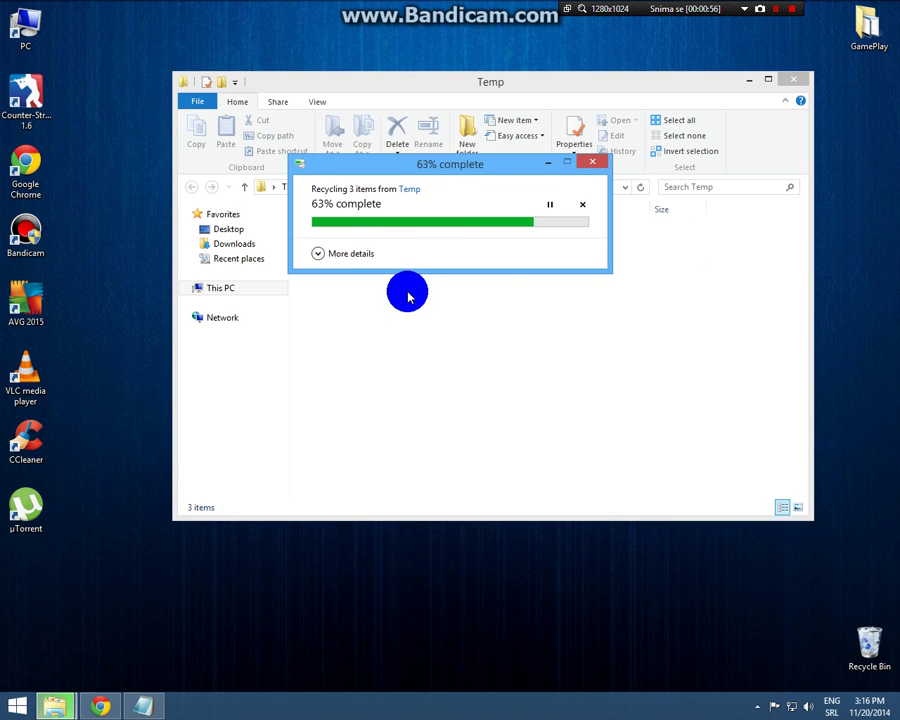
{"action": "left_click", "coordinate": [795, 79]}
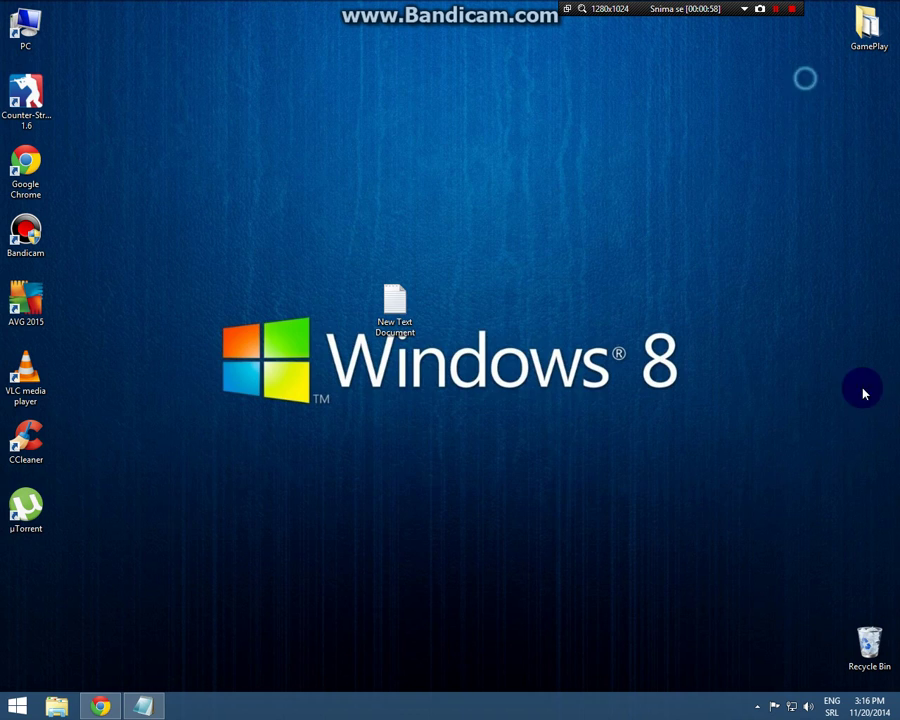
- Empty the Recycle Bin and confirm permanently deleting its items
{"action": "right_click", "coordinate": [870, 660]}
{"action": "left_click", "coordinate": [789, 525]}
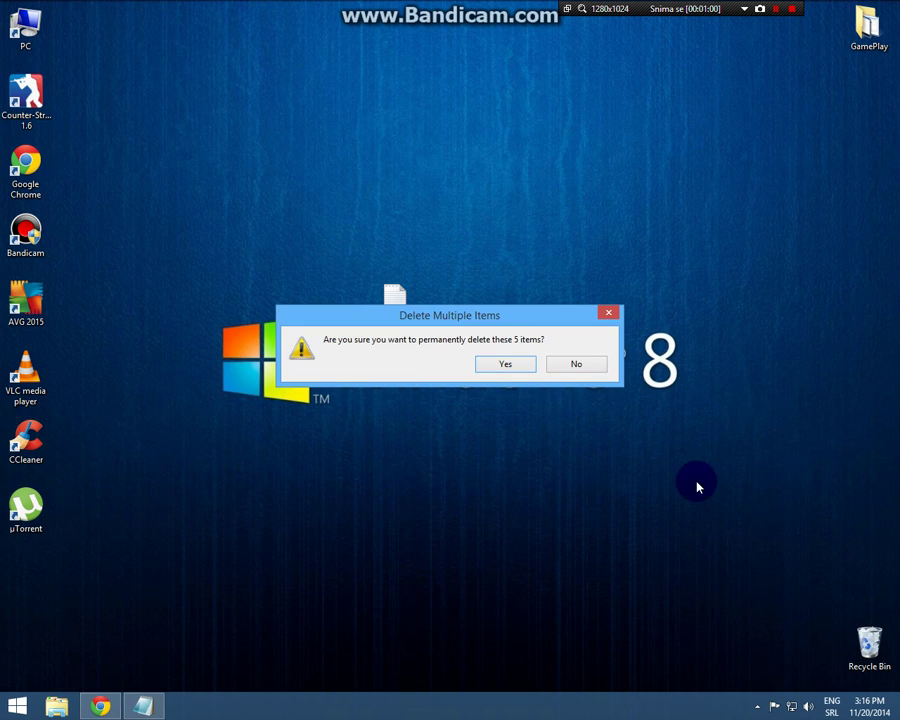
{"action": "left_click", "coordinate": [515, 366]}
- Return to the note in Notepad and add the line "2.Idite u Run tamo kucajte prefetch i tu izbrisite sve!!"
{"action": "left_click", "coordinate": [142, 706]}
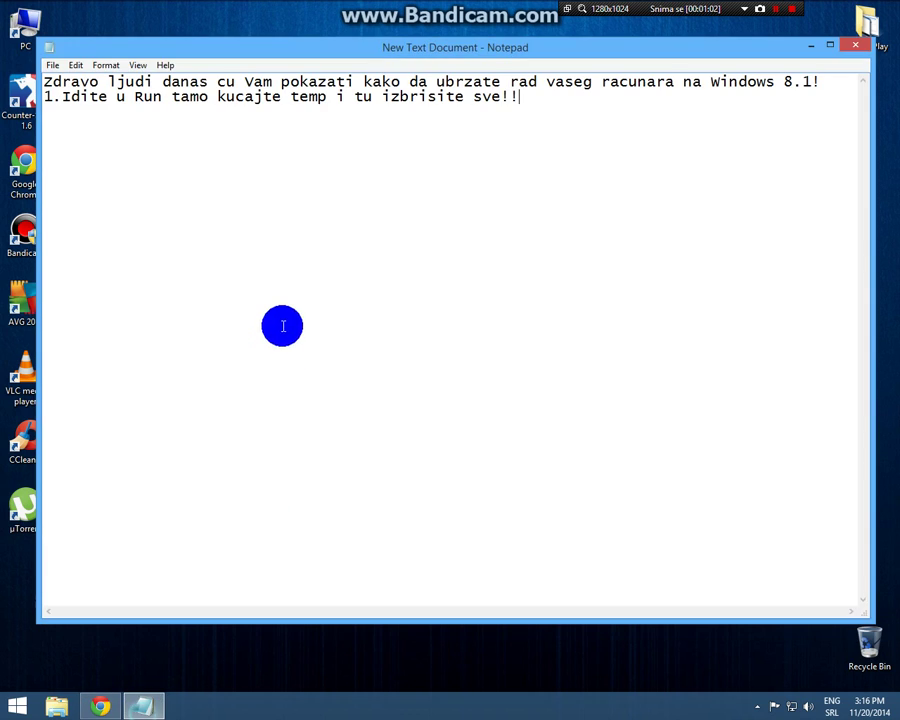
{"action": "key", "text": "Return"}
{"action": "type", "text": "2.Idite u"}
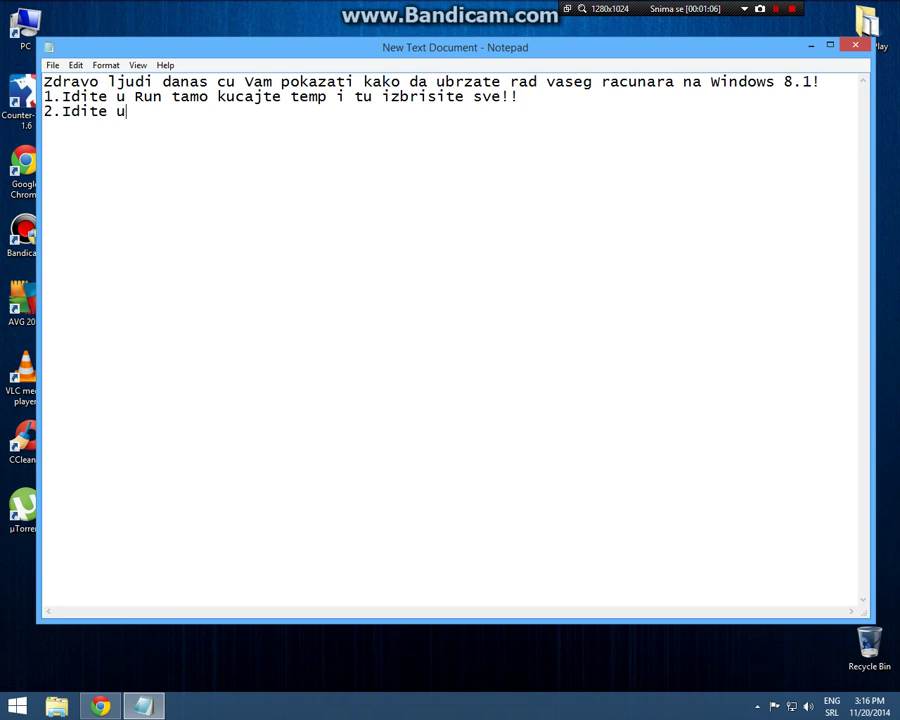
{"action": "type", "text": " Run tma"}
{"action": "type", "text": " kucajte"}
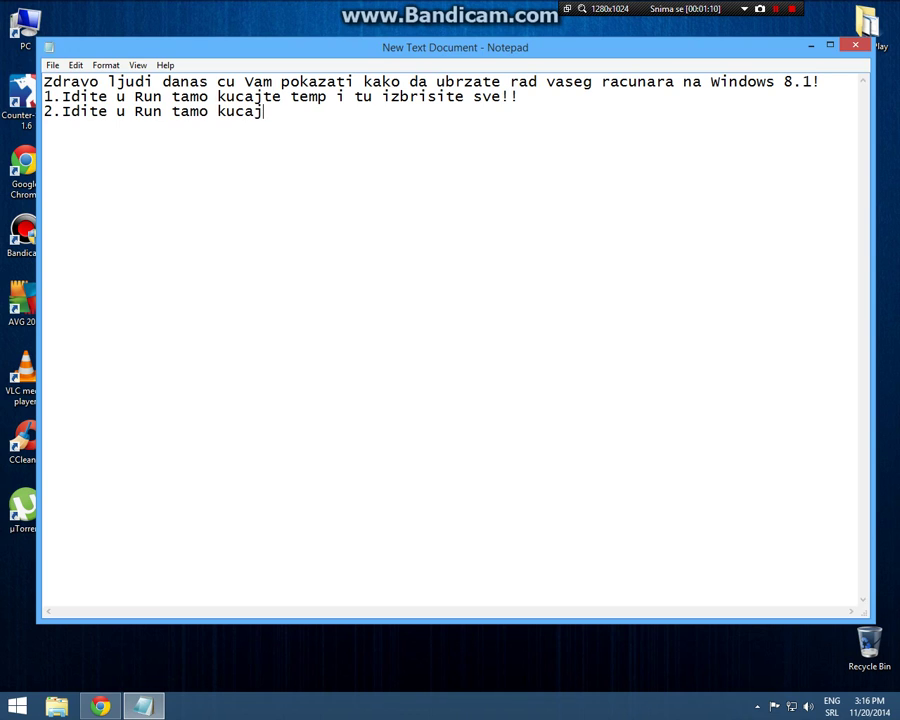
{"action": "right_click", "coordinate": [339, 111]}
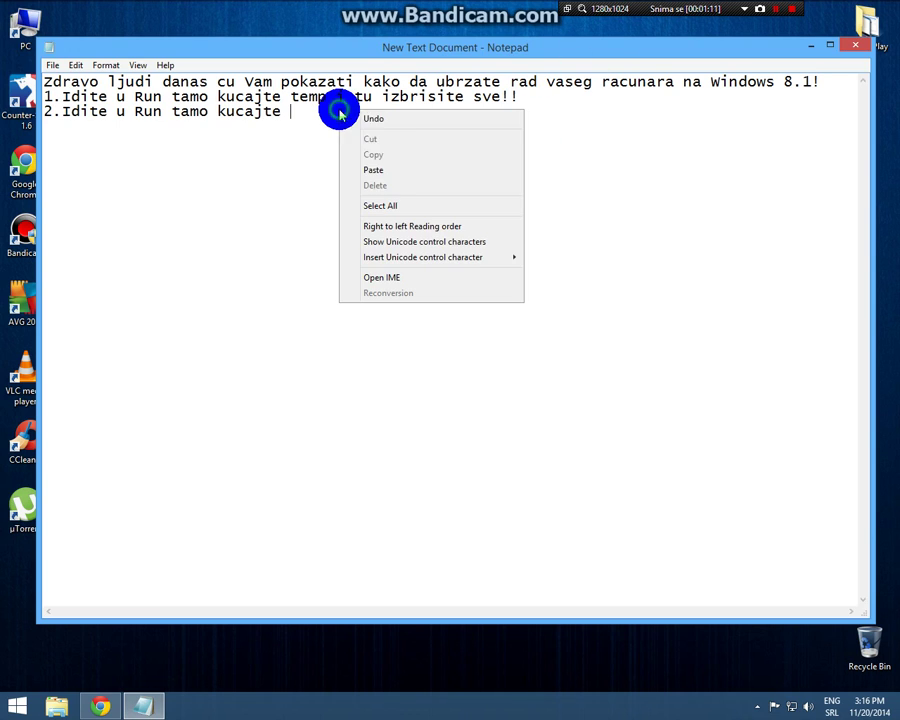
{"action": "left_click", "coordinate": [388, 172]}
{"action": "type", "text": "i "}
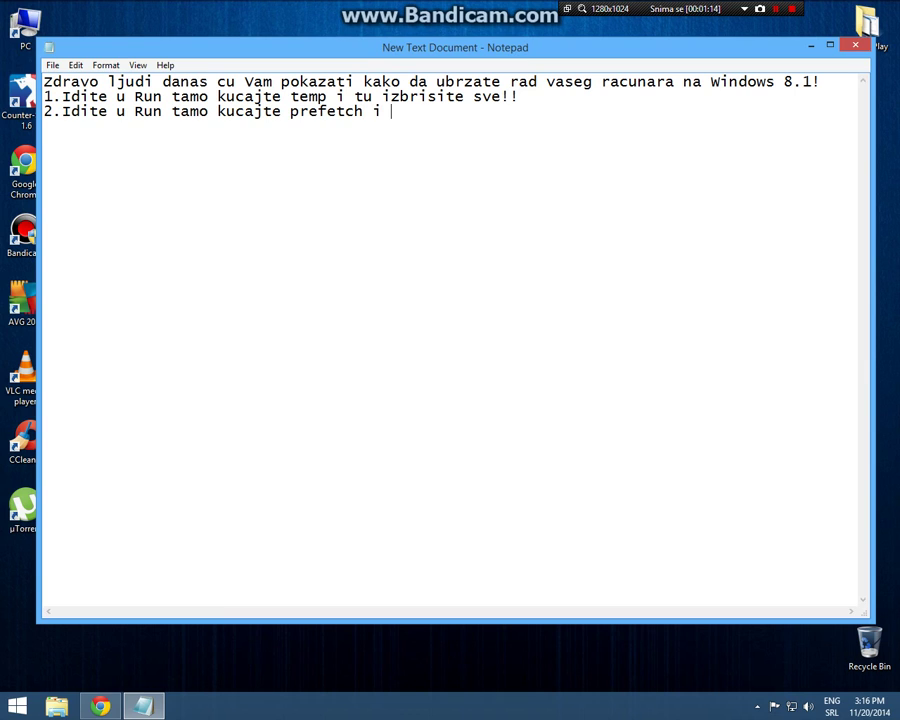
{"action": "type", "text": "tu izbrisite sve!!"}
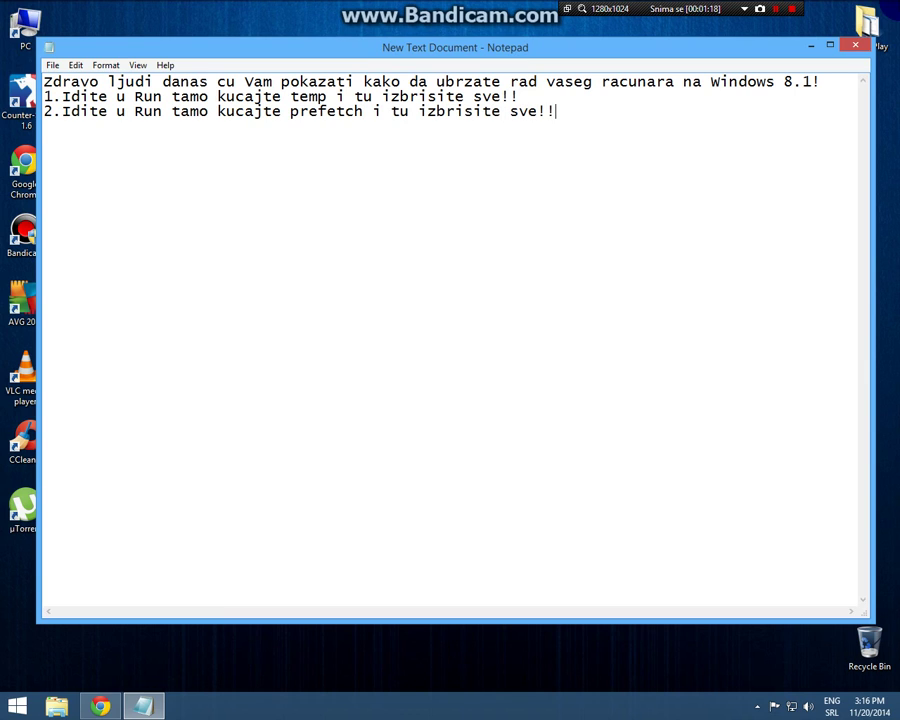
- Minimise the note and bring up the Run dialog again through a Windows search for "run"
{"action": "left_click", "coordinate": [811, 46]}
{"action": "mouse_move", "coordinate": [886, 78]}
{"action": "left_click", "coordinate": [869, 124]}
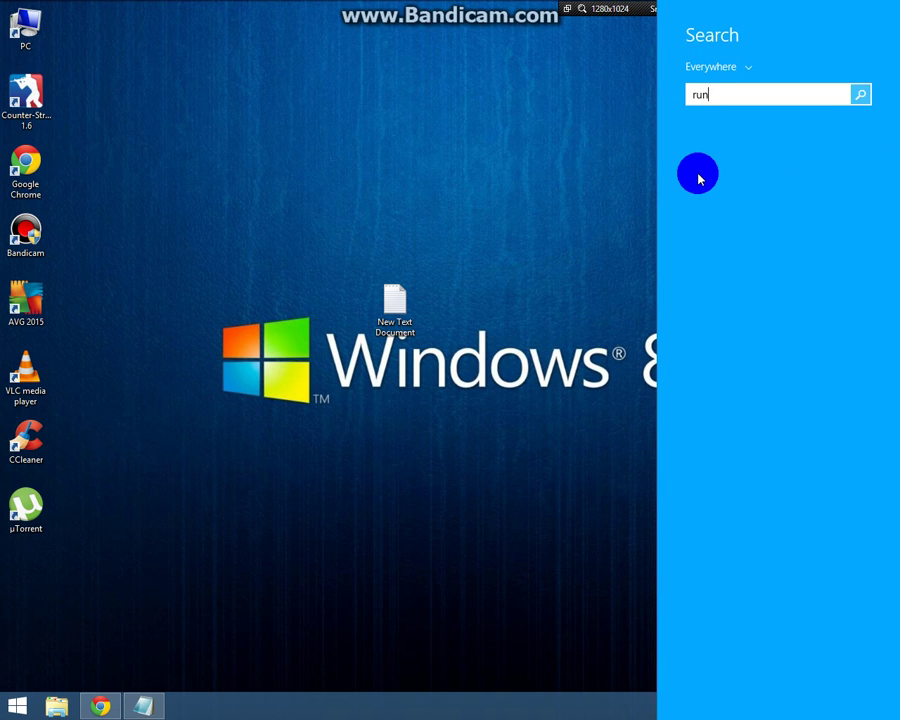
{"action": "type", "text": "run"}
{"action": "key", "text": "Return"}
- Replace the Run entry with the copied text "prefetch" and open the Prefetch folder
{"action": "right_click", "coordinate": [91, 620]}
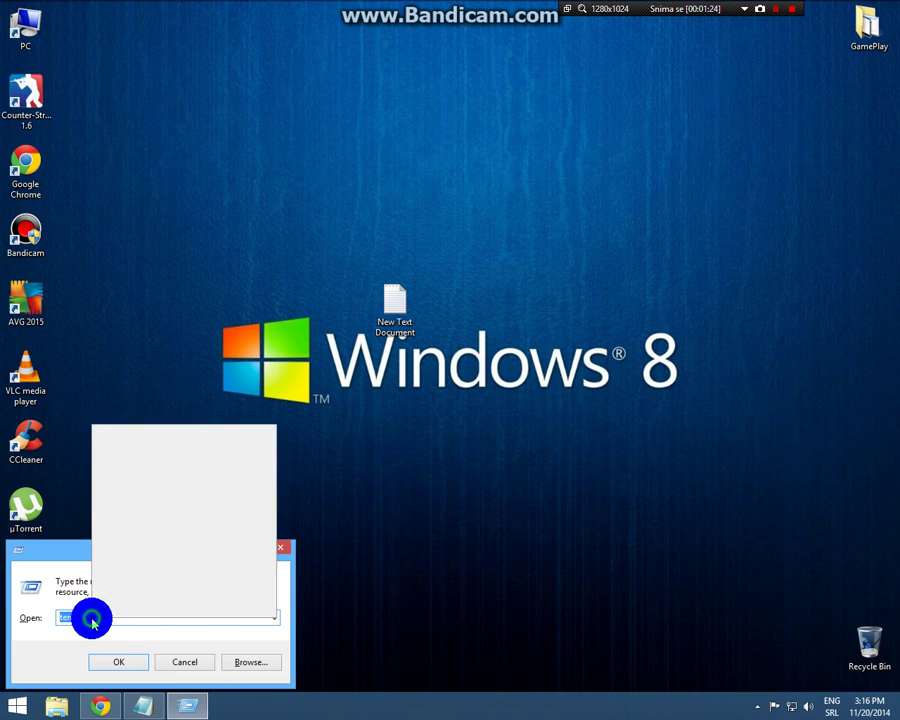
{"action": "left_click", "coordinate": [141, 484]}
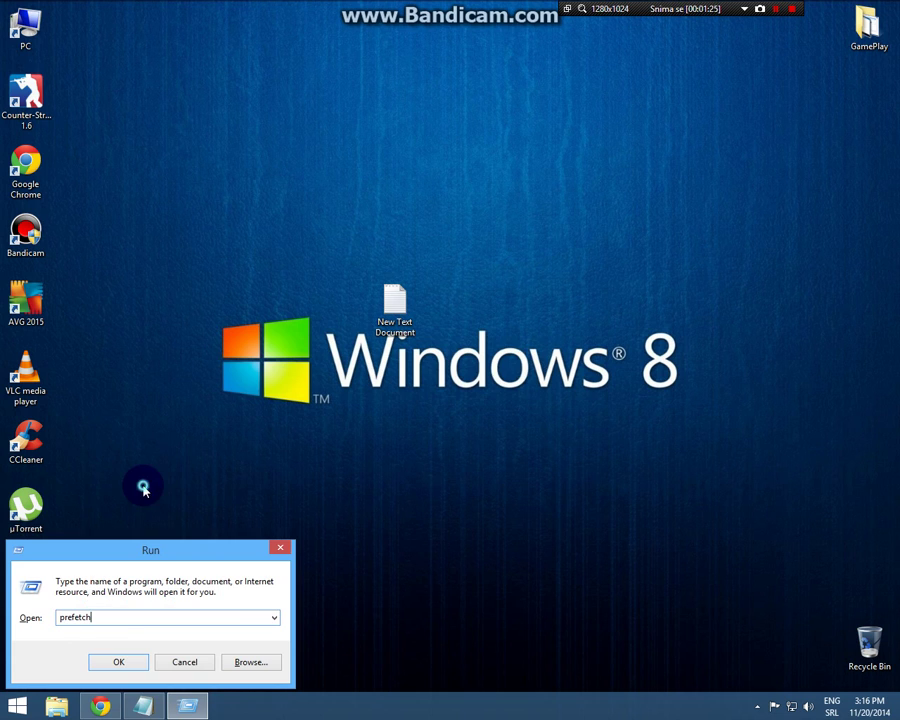
{"action": "left_click", "coordinate": [118, 660]}
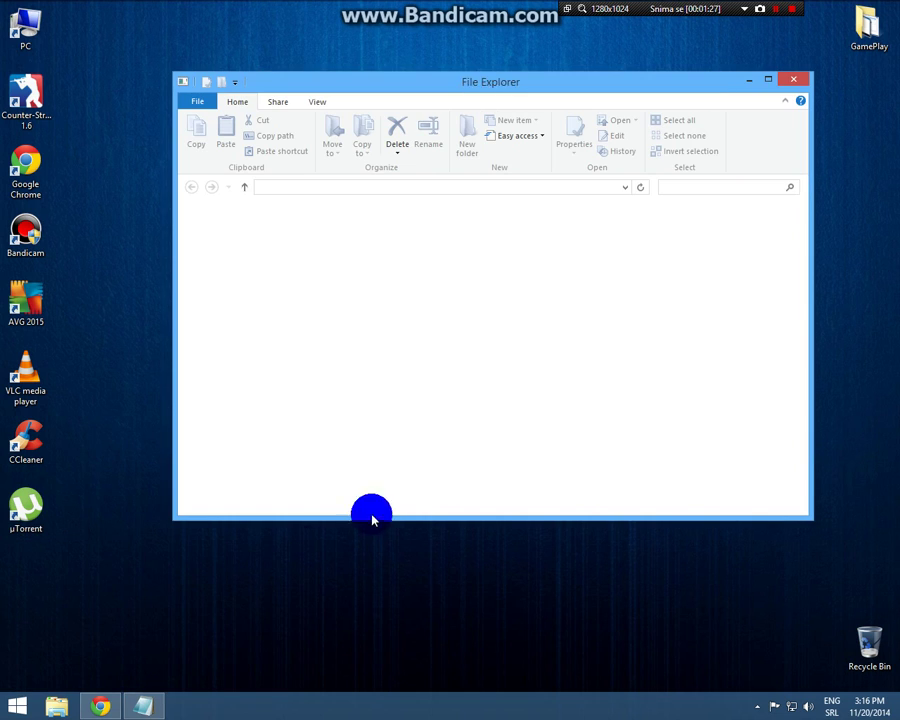
- Select all files in the Prefetch folder and delete them
{"action": "left_click_drag", "start_coordinate": [295, 233], "coordinate": [486, 604]}
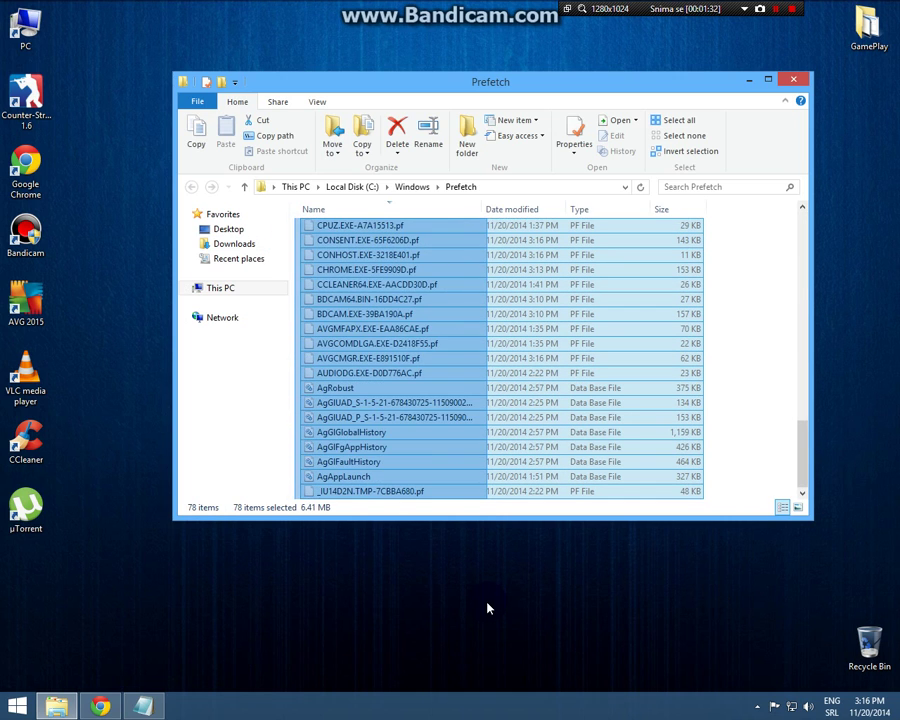
{"action": "right_click", "coordinate": [443, 443]}
{"action": "key", "text": "Delete"}
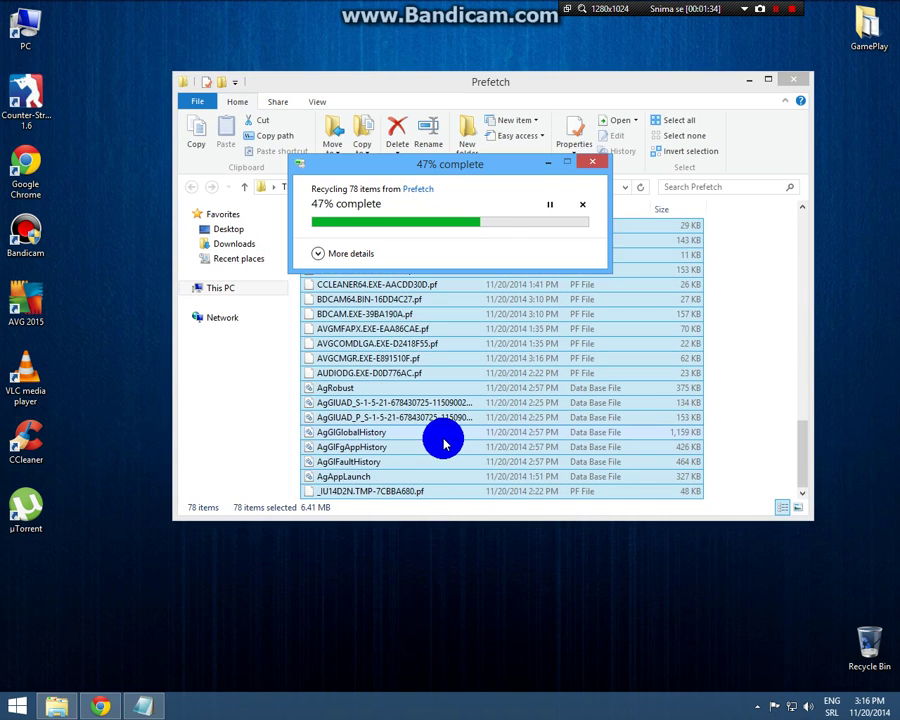
- Empty the Recycle Bin with confirmation and close the Prefetch folder window
{"action": "right_click", "coordinate": [858, 645]}
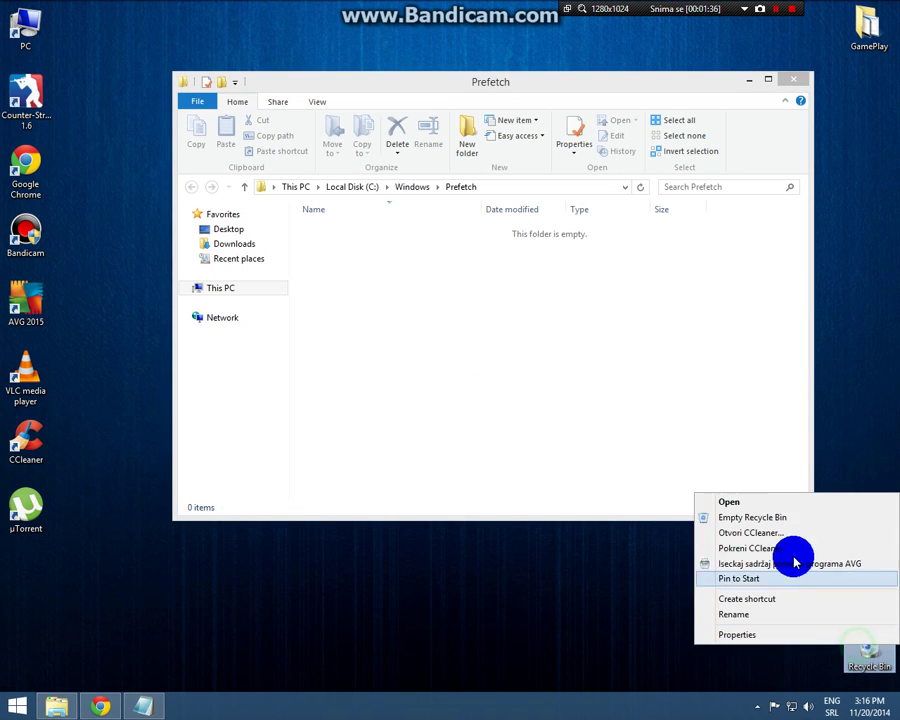
{"action": "left_click", "coordinate": [771, 518]}
{"action": "left_click", "coordinate": [488, 366]}
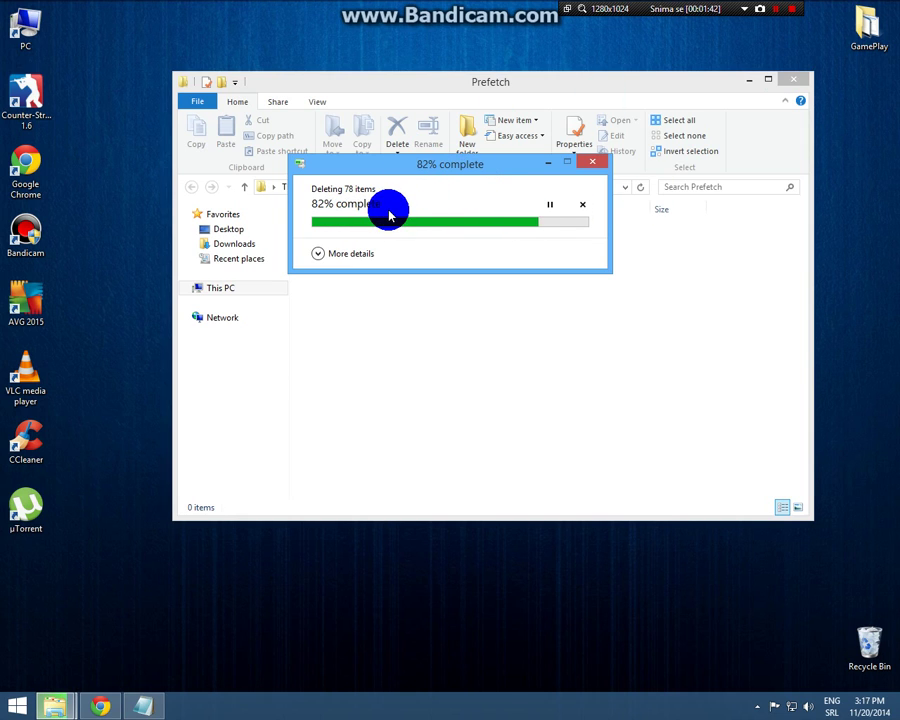
{"action": "left_click", "coordinate": [788, 84]}
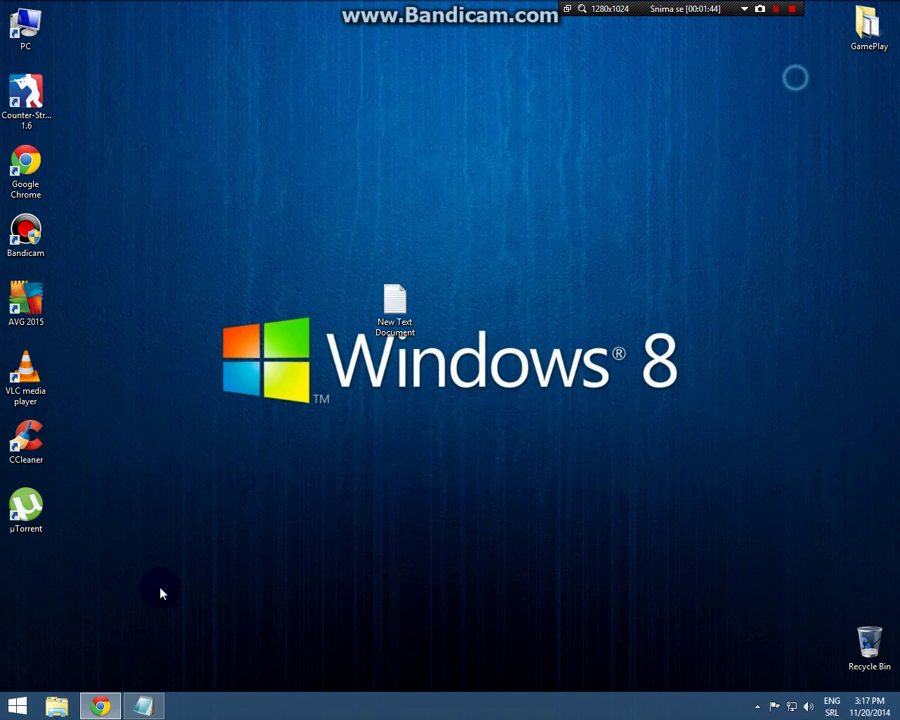
- Reopen the note and add a third line reading "3.Instalirajte CCleaner(LINK U DISKRIPCIJI VIDEA)..."
{"action": "left_click", "coordinate": [143, 706]}
{"action": "left_click", "coordinate": [551, 163]}
{"action": "type", "text": "23"}
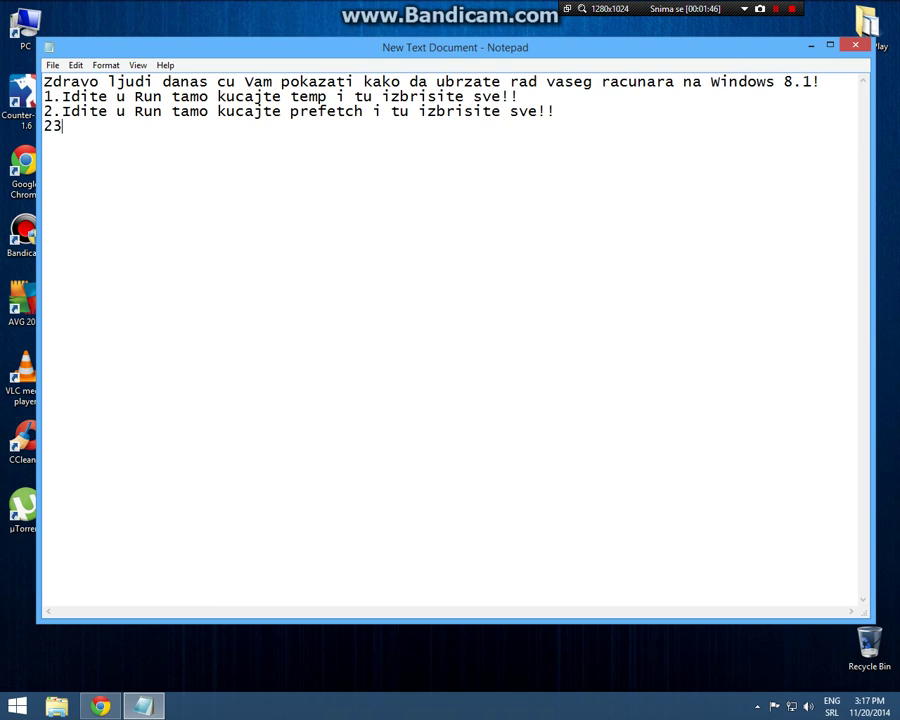
{"action": "type", "text": "Instalirajte C"}
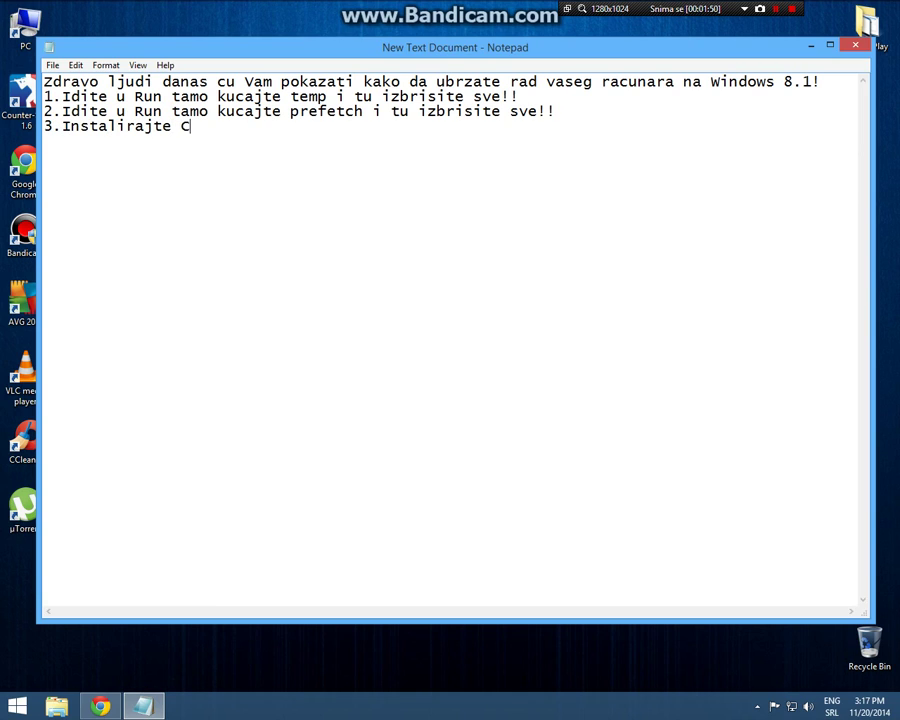
{"action": "type", "text": "C"}
{"action": "key", "text": "BackSpace"}
{"action": "type", "text": "leaner(LINK "}
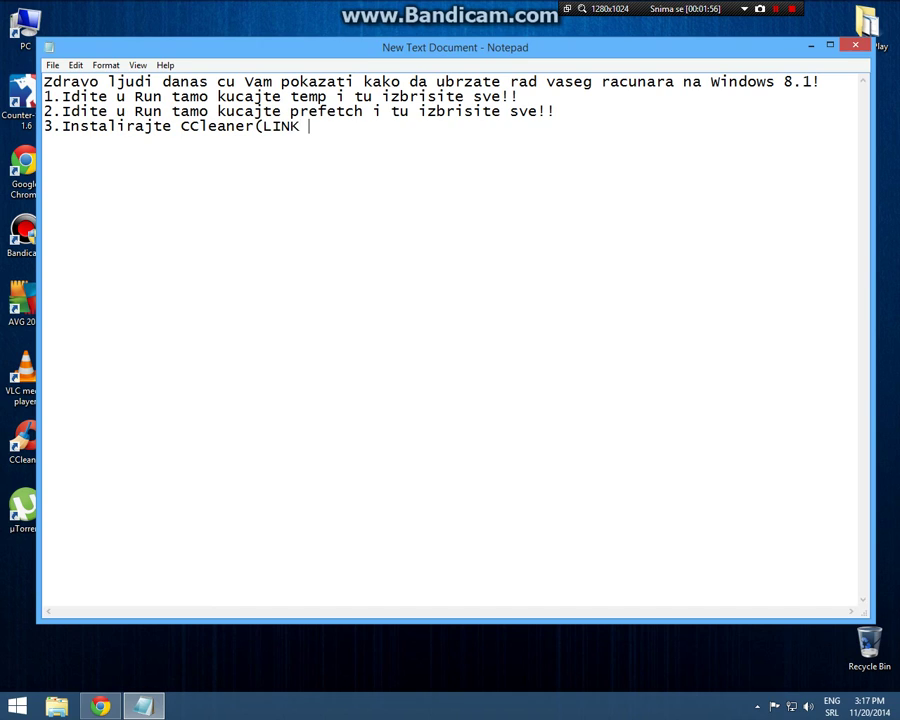
{"action": "type", "text": "U DISKRI"}
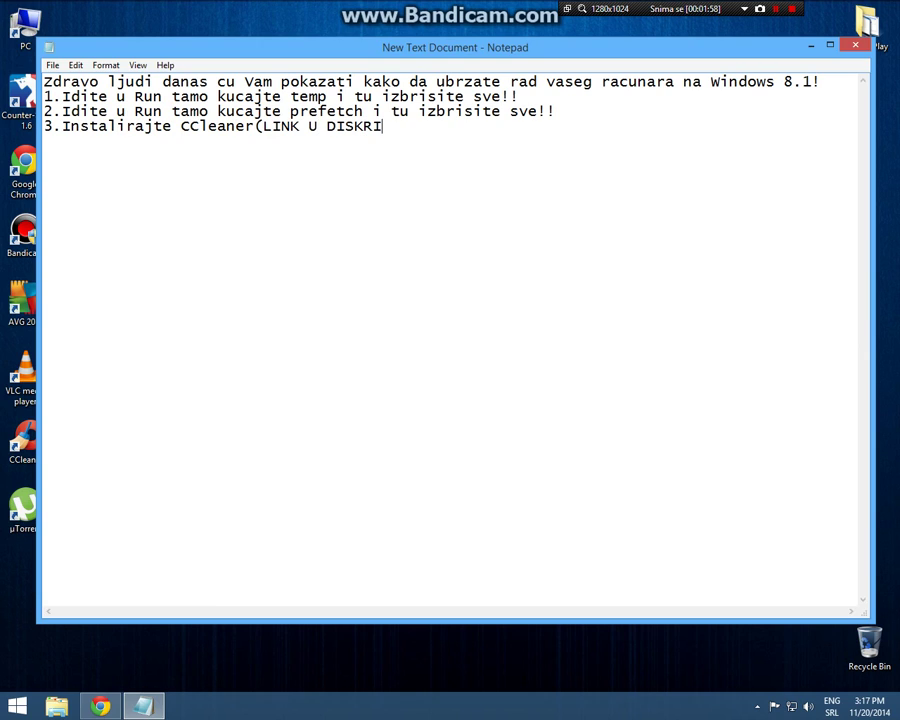
{"action": "type", "text": "PCIJI VIDEA)..."}
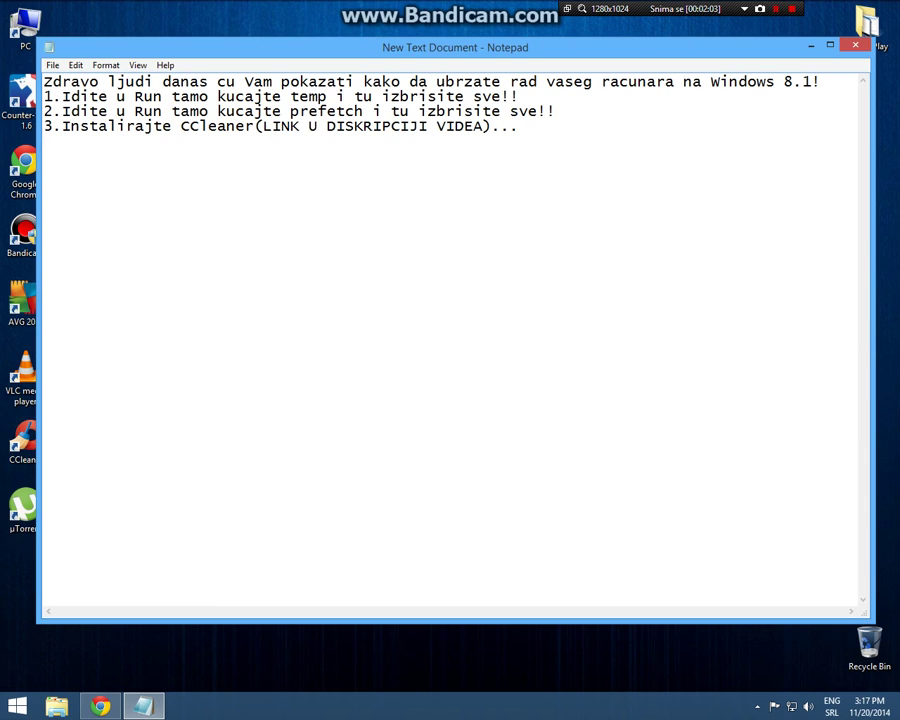
- Start a fourth line in the note with "4.Udjite u Ccleaner i idite na Pokreni ciscenje,kada"
{"action": "type", "text": "djite u Cclena"}
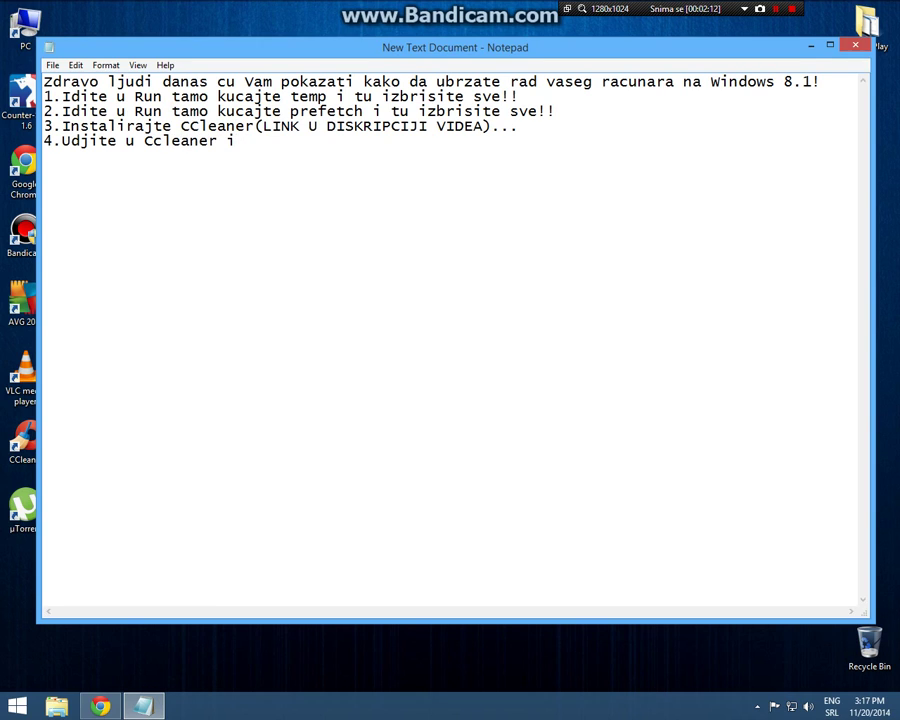
{"action": "type", "text": " idite na Poke"}
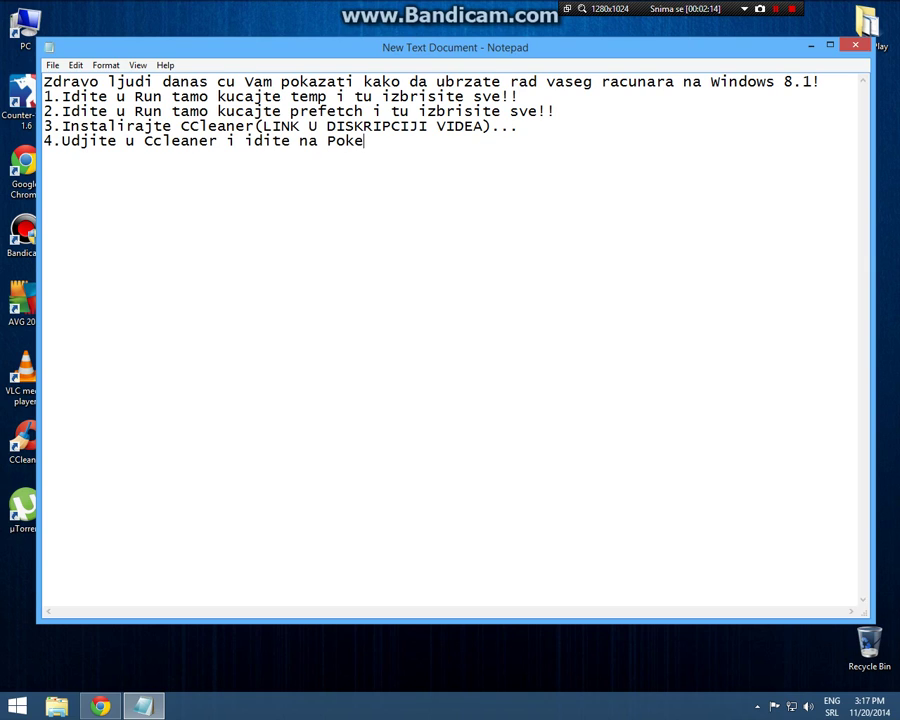
{"action": "key", "text": "BackSpace"}
{"action": "type", "text": "reni ciscenje,kada "}
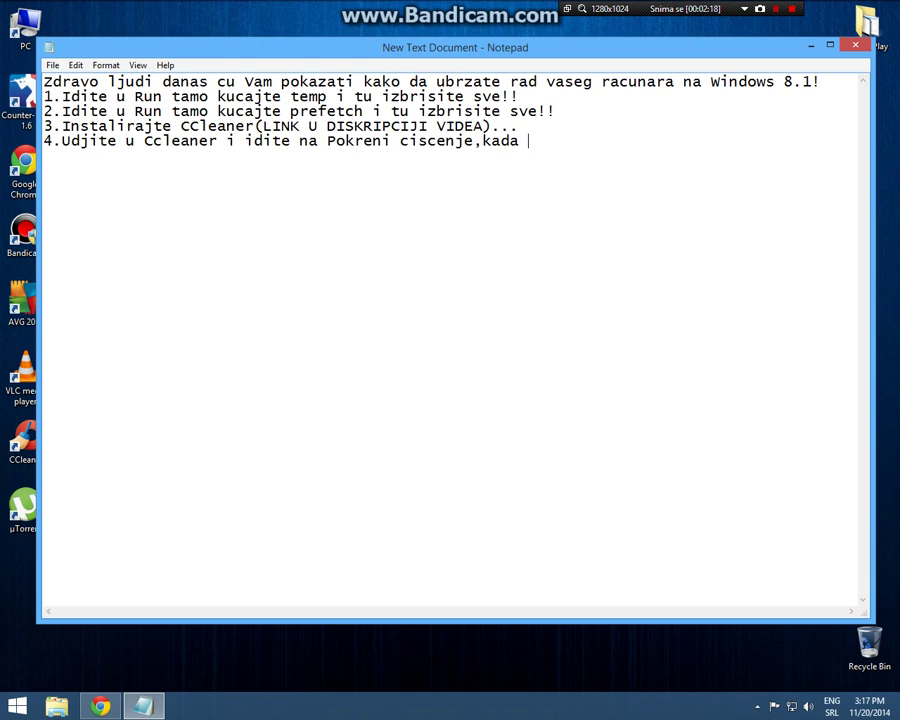
- Continue the fourth line with "to zavrsite idete na Registrator i tu idite Pronadji probleme..."
{"action": "type", "text": "to zavrsite na Rei"}
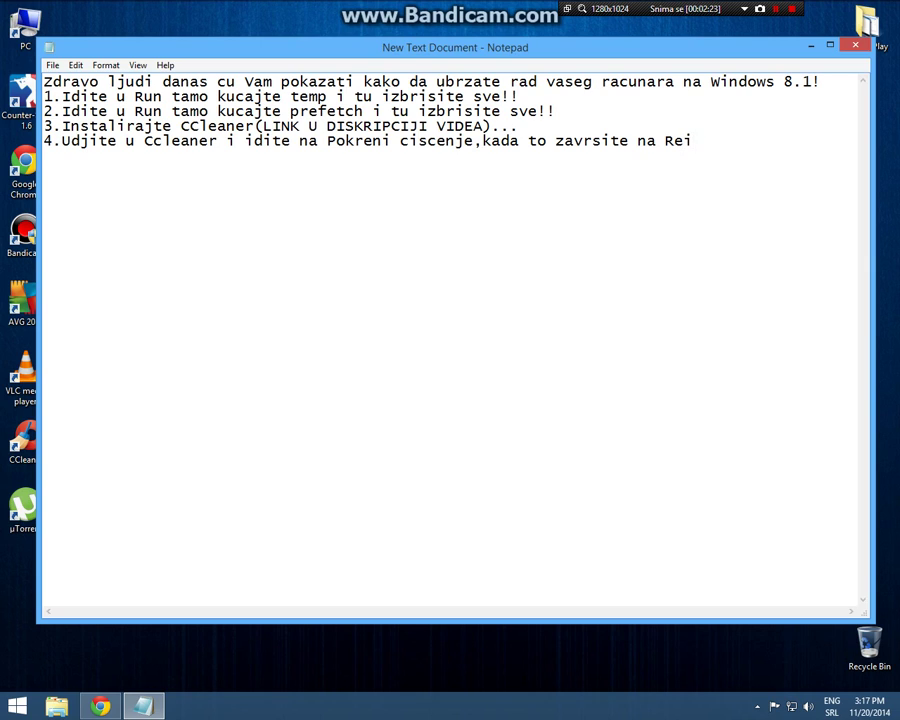
{"action": "key", "text": "BackSpace"}
{"action": "key", "text": "BackSpace"}
{"action": "key", "text": "BackSpace"}
{"action": "key", "text": "BackSpace"}
{"action": "key", "text": "BackSpace"}
{"action": "key", "text": "BackSpace"}
{"action": "type", "text": "idete na Re"}
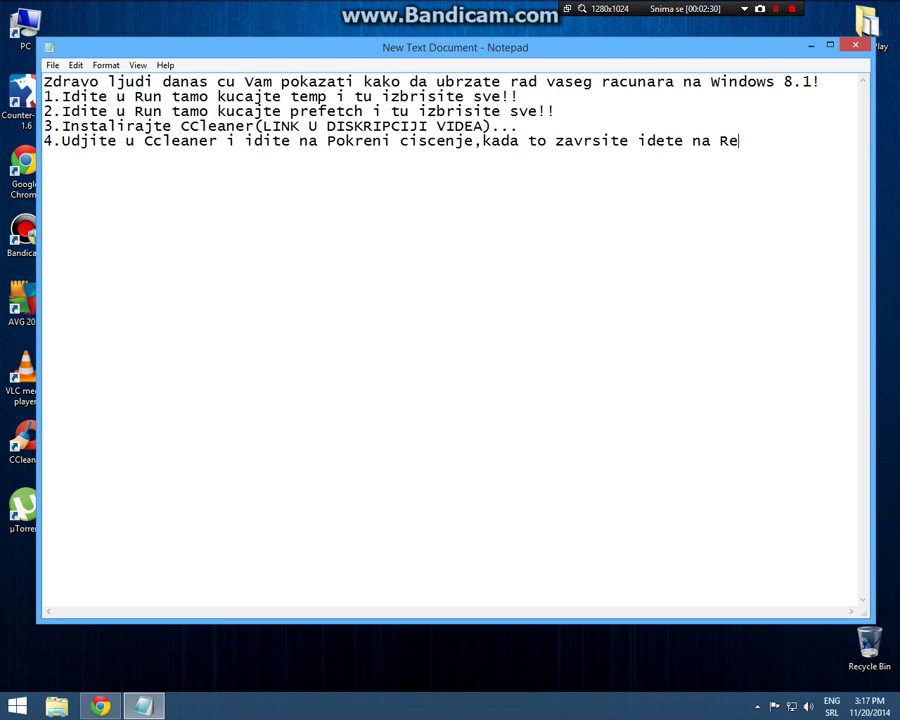
{"action": "type", "text": "gistrator i tu"}
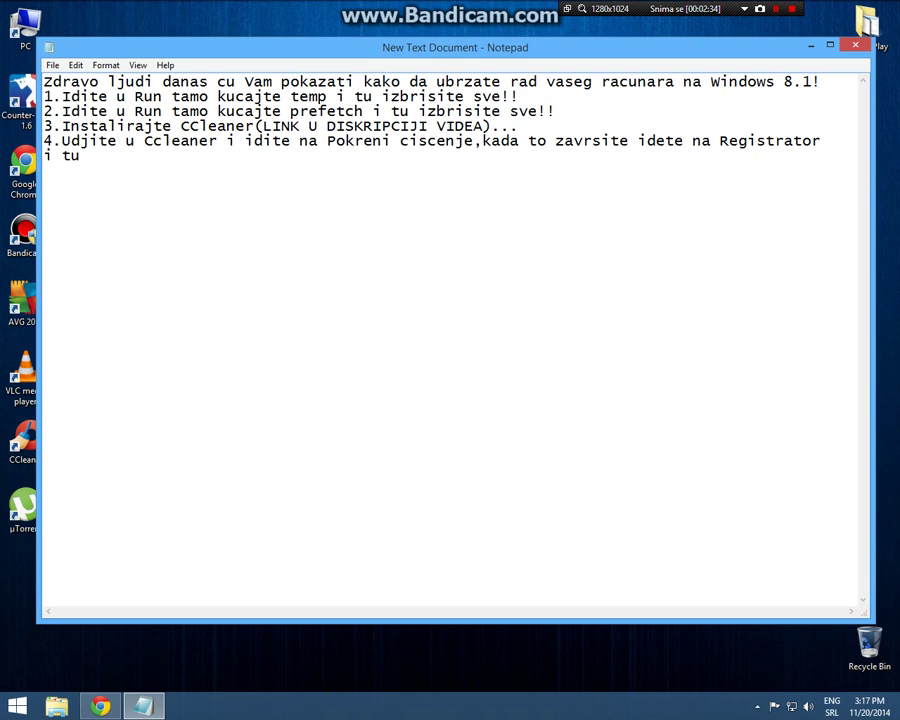
{"action": "type", "text": " idite Prod"}
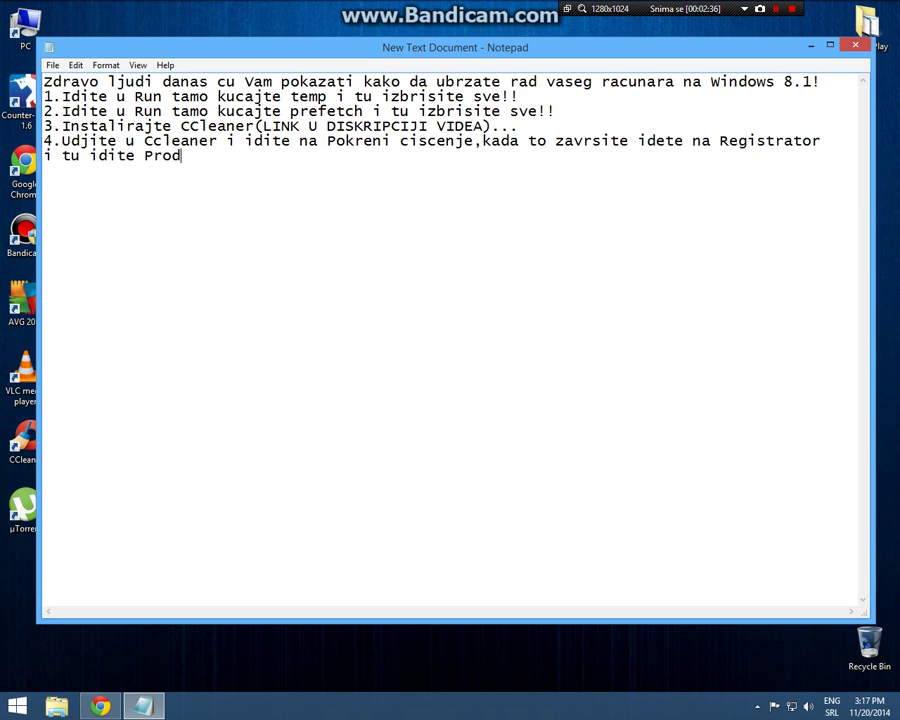
{"action": "key", "text": "BackSpace"}
{"action": "type", "text": "nadji pro"}
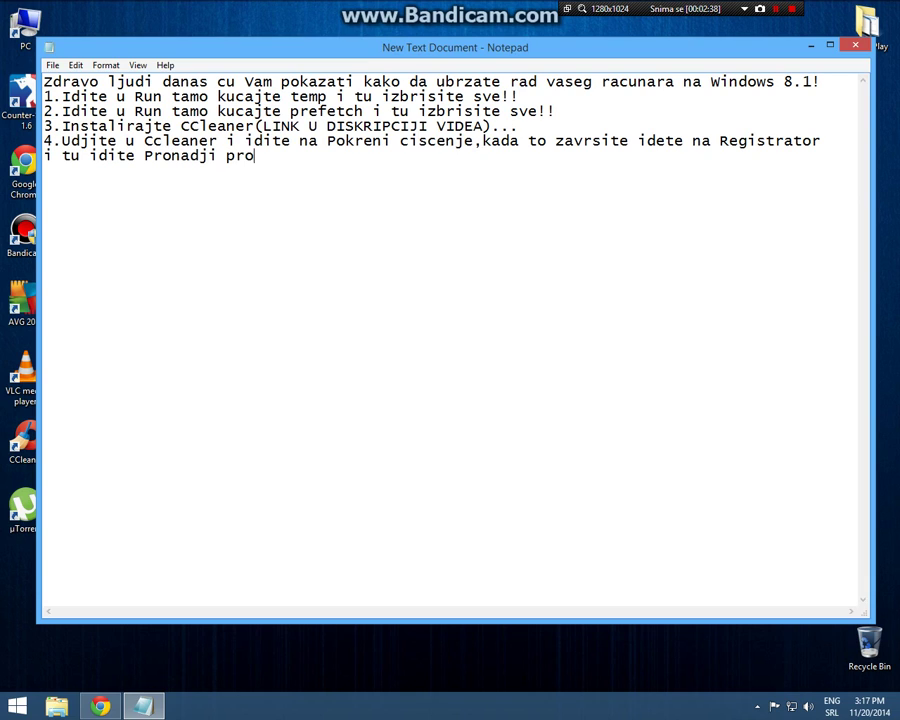
{"action": "type", "text": "bleme..."}
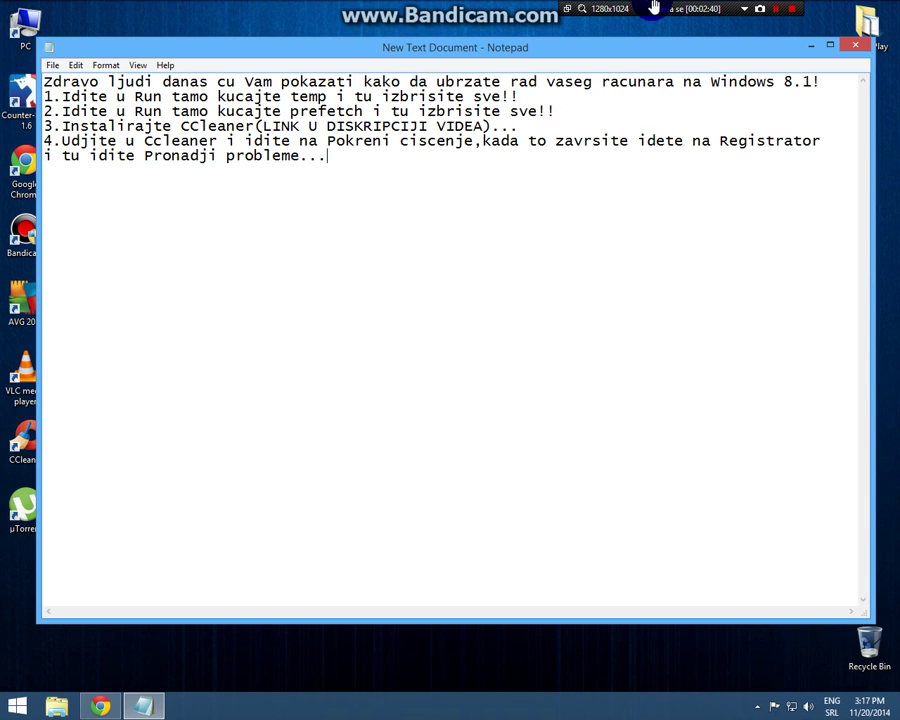
- Minimise the note, open CCleaner and run the cleaning, confirming permanent deletion and answering the prompt about closing Google Chrome
{"action": "left_click", "coordinate": [800, 48]}
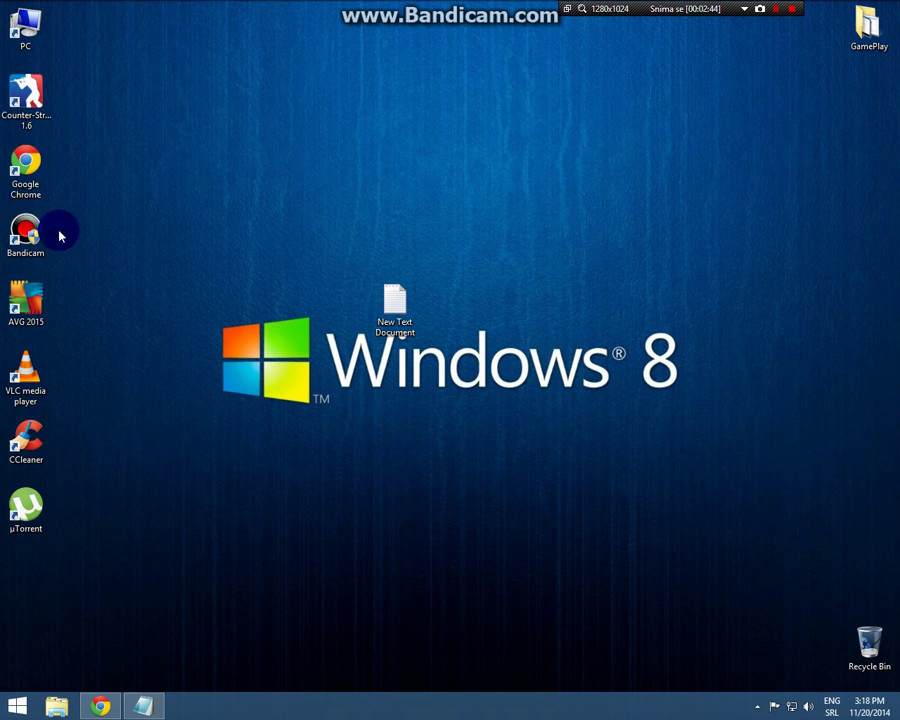
{"action": "double_click", "coordinate": [29, 446]}
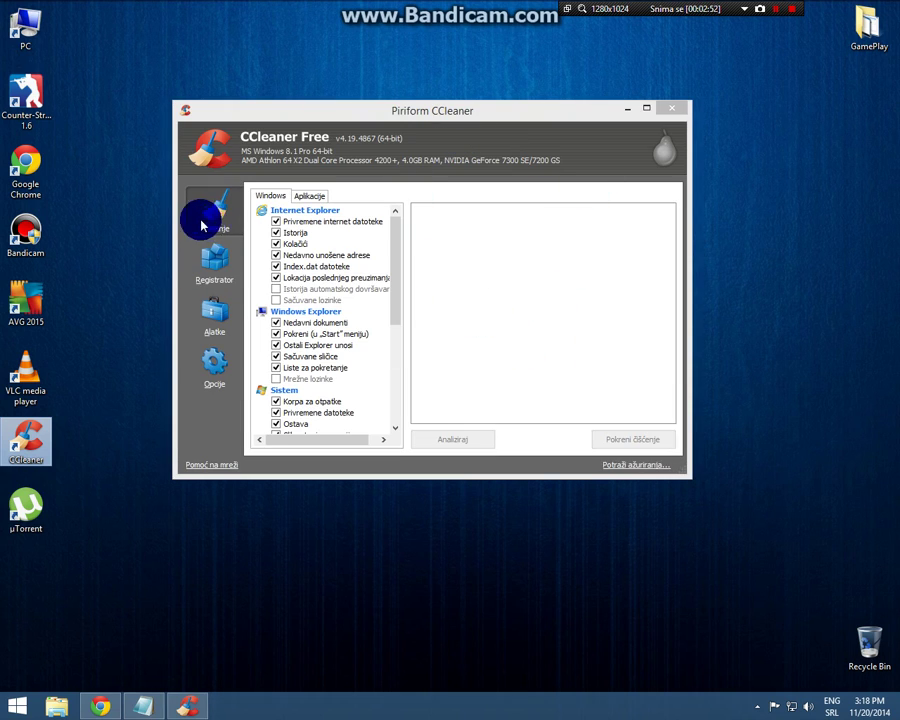
{"action": "left_click", "coordinate": [201, 226]}
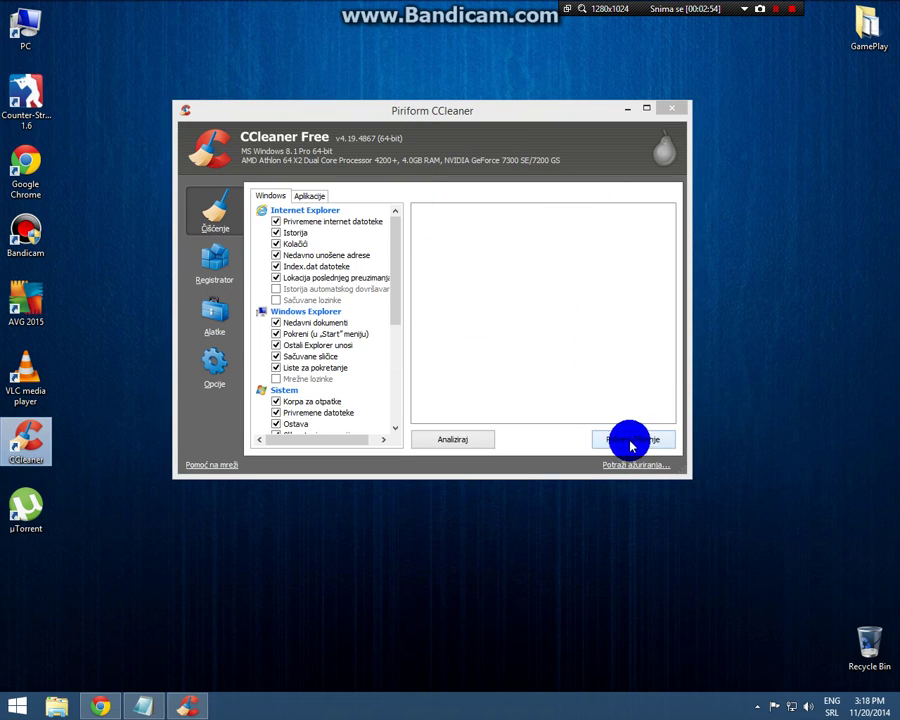
{"action": "left_click", "coordinate": [610, 439]}
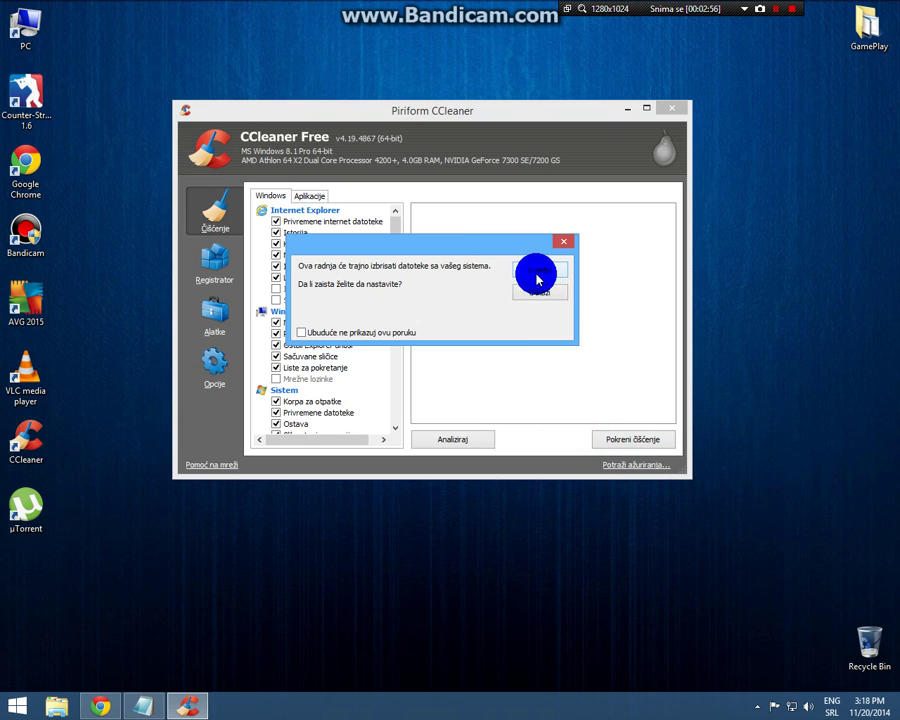
{"action": "left_click", "coordinate": [537, 272]}
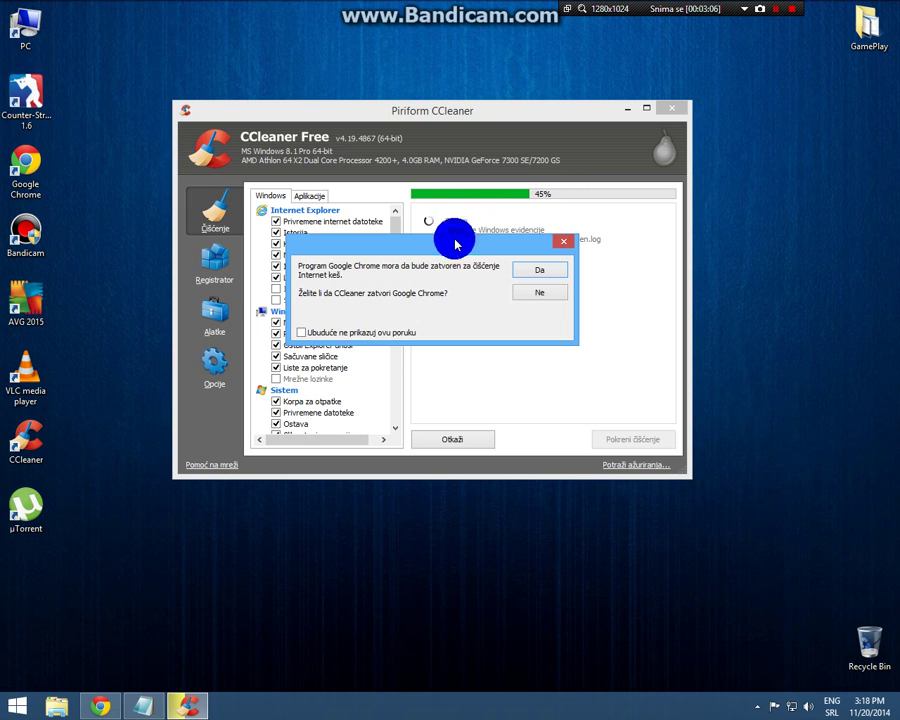
{"action": "left_click", "coordinate": [539, 271]}
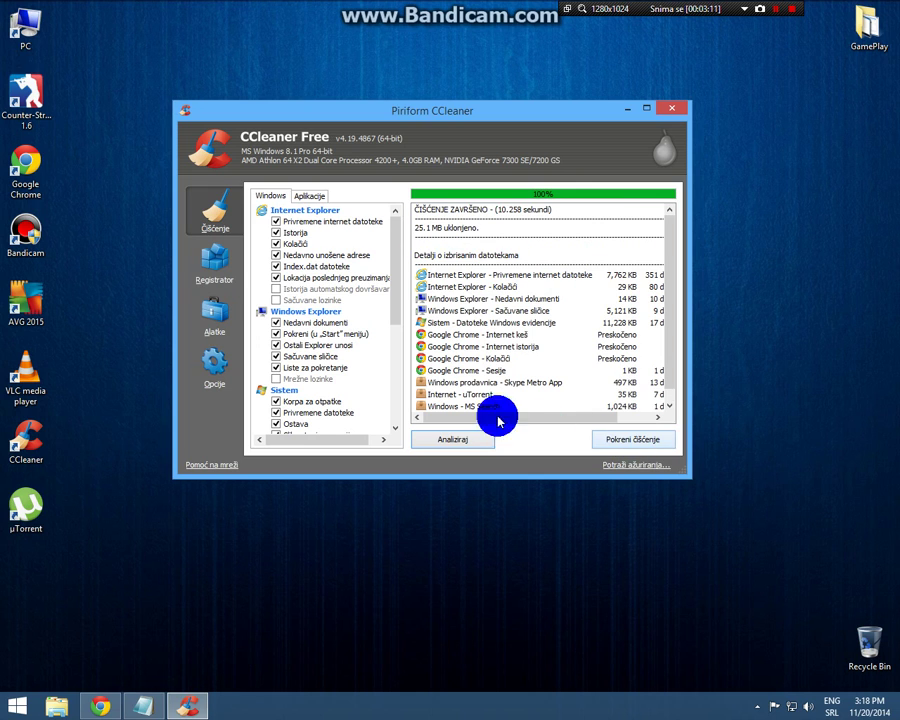
{"action": "left_click", "coordinate": [220, 258]}
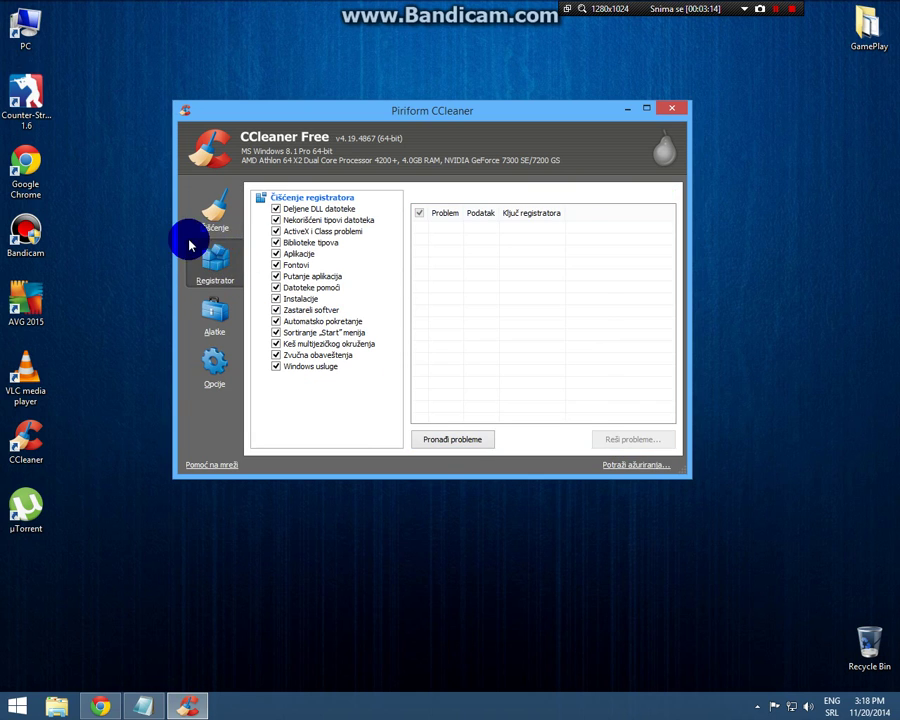
{"action": "left_click", "coordinate": [212, 212]}
{"action": "left_click", "coordinate": [188, 706]}
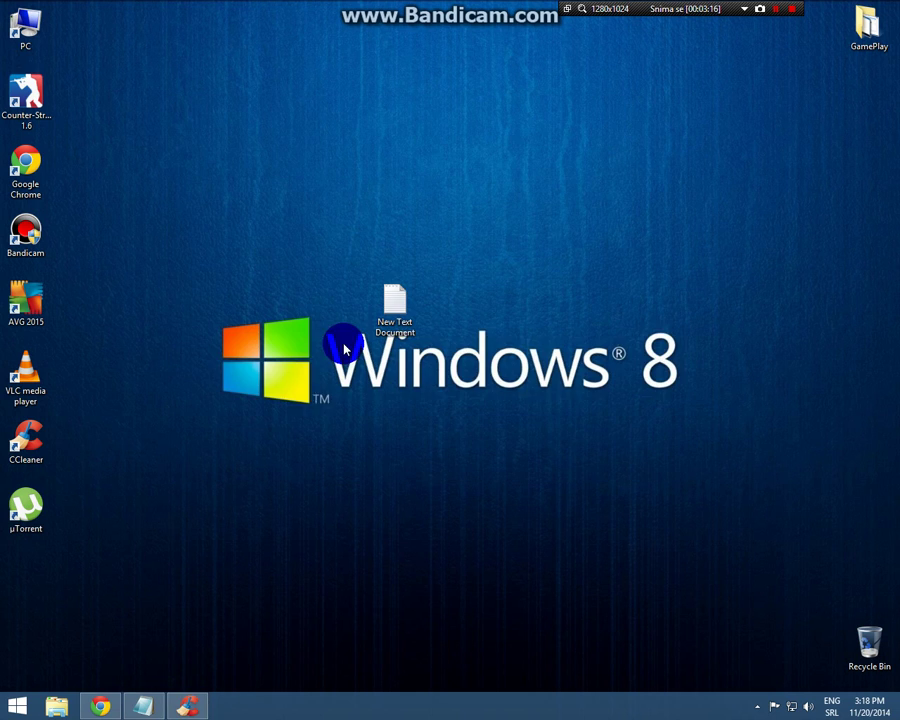
- Bring the note back and append "Brisite sve dok ne bude ni 1 program na listi..." to the fourth point
{"action": "left_click", "coordinate": [143, 706]}
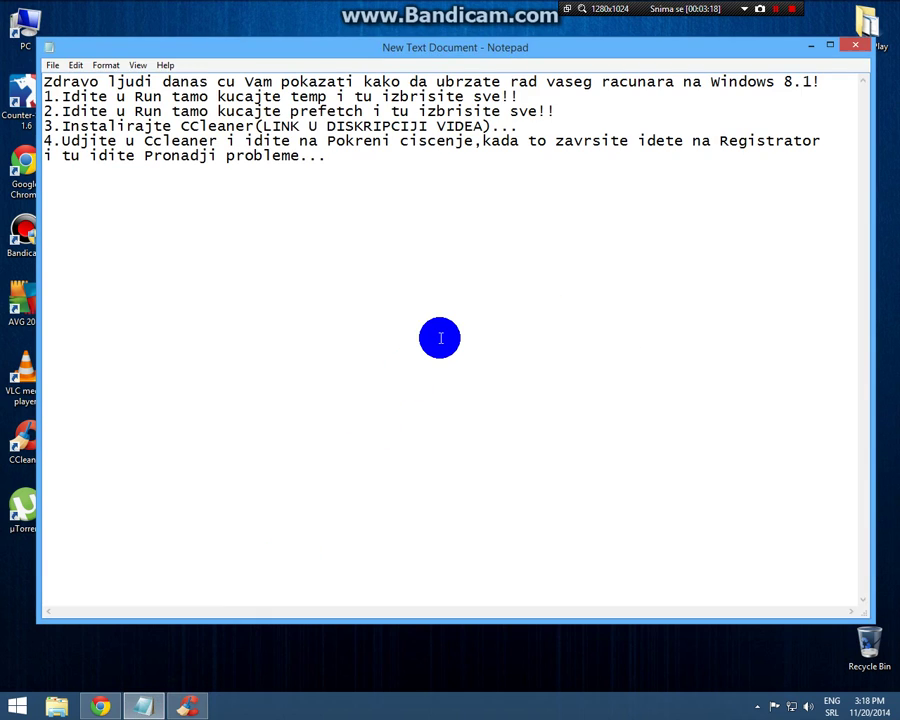
{"action": "type", "text": "Bris"}
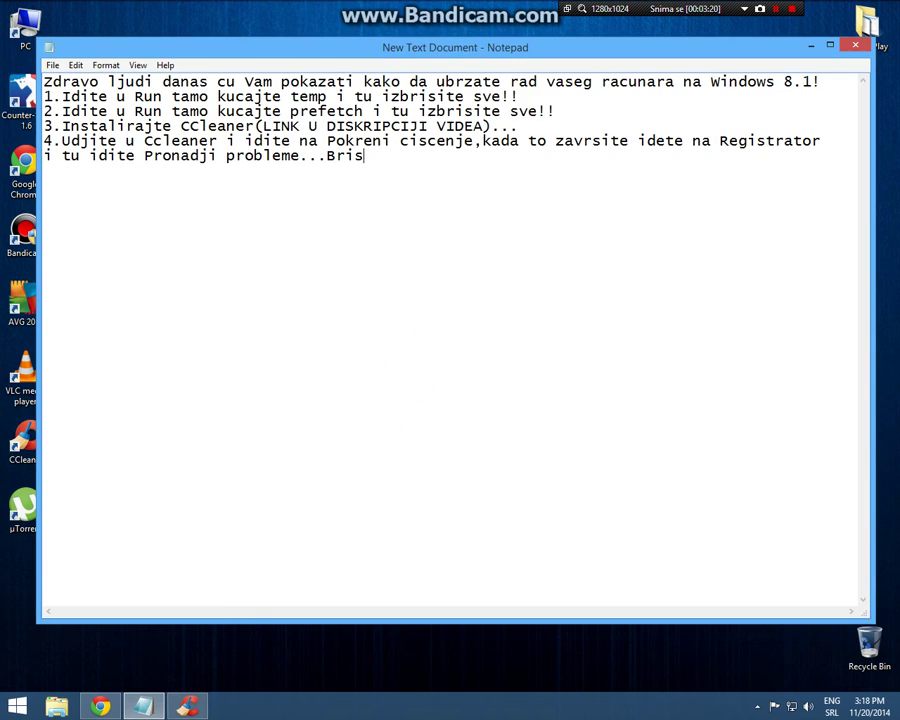
{"action": "type", "text": "ite sve do"}
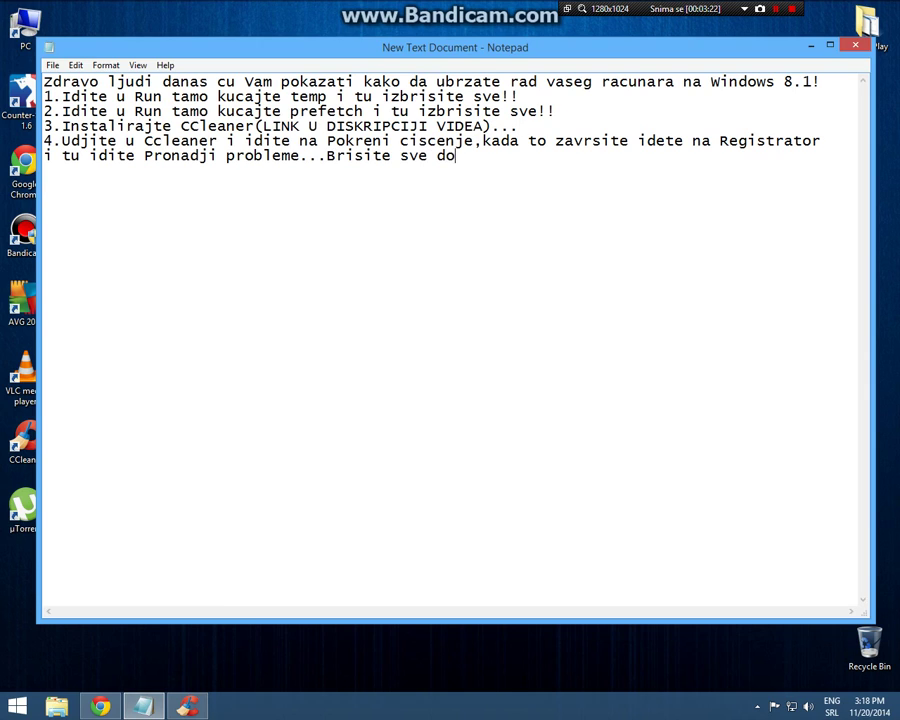
{"action": "type", "text": "k ne bude ni"}
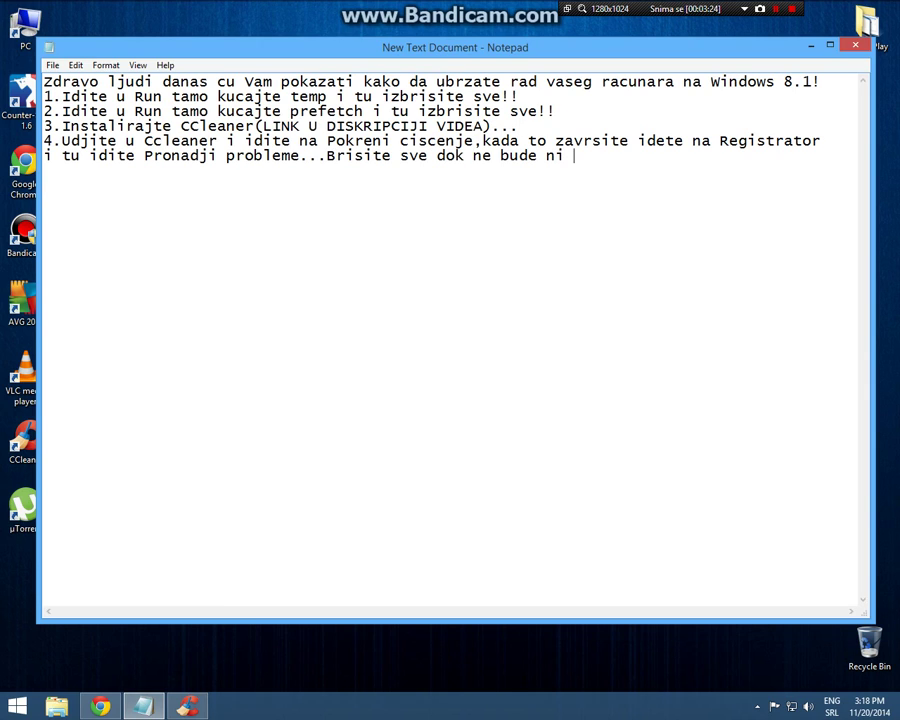
{"action": "type", "text": " 1 program "}
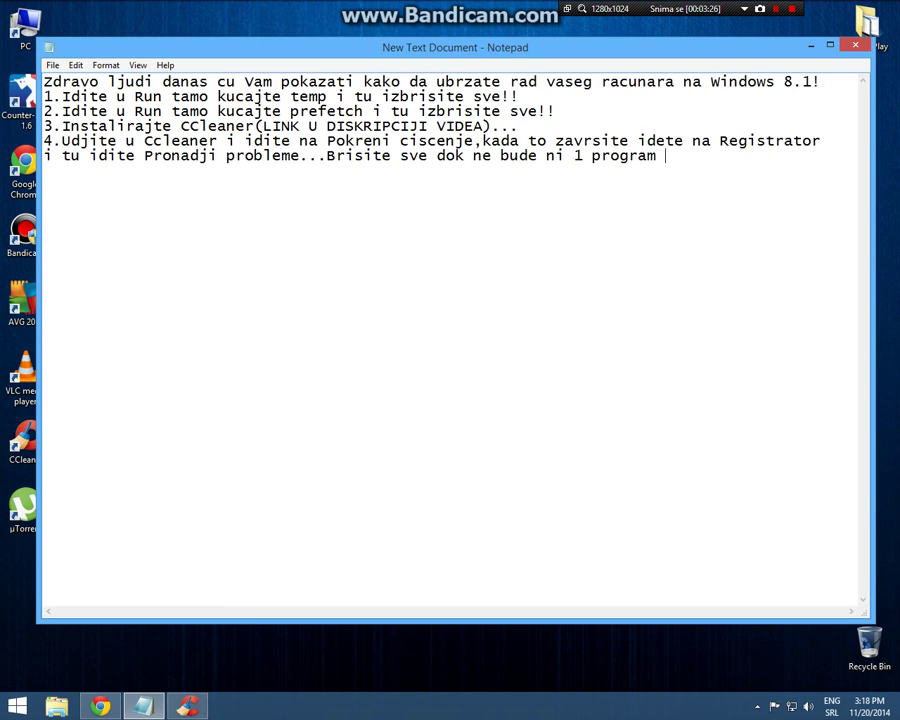
{"action": "type", "text": "na listi..."}
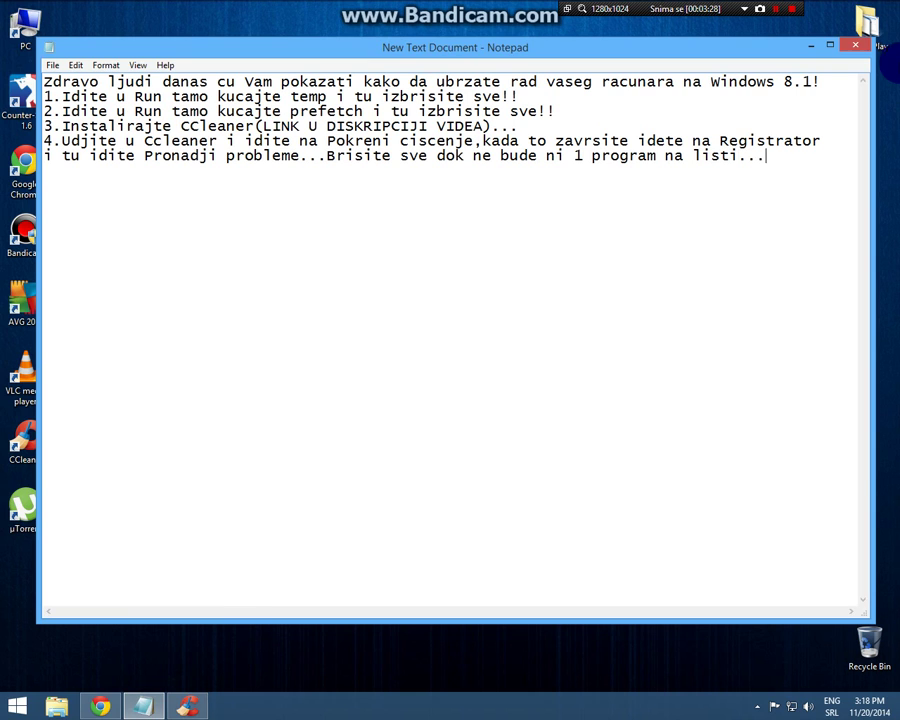
- Minimise the note and start a scan for registry problems in CCleaner with all categories selected
{"action": "left_click", "coordinate": [808, 45]}
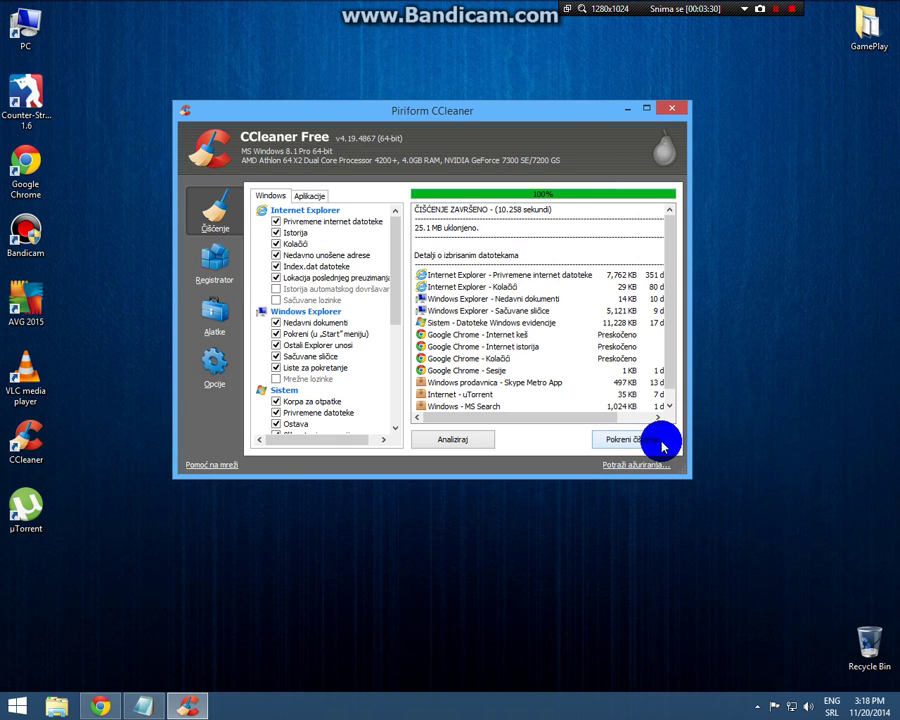
{"action": "left_click", "coordinate": [205, 266]}
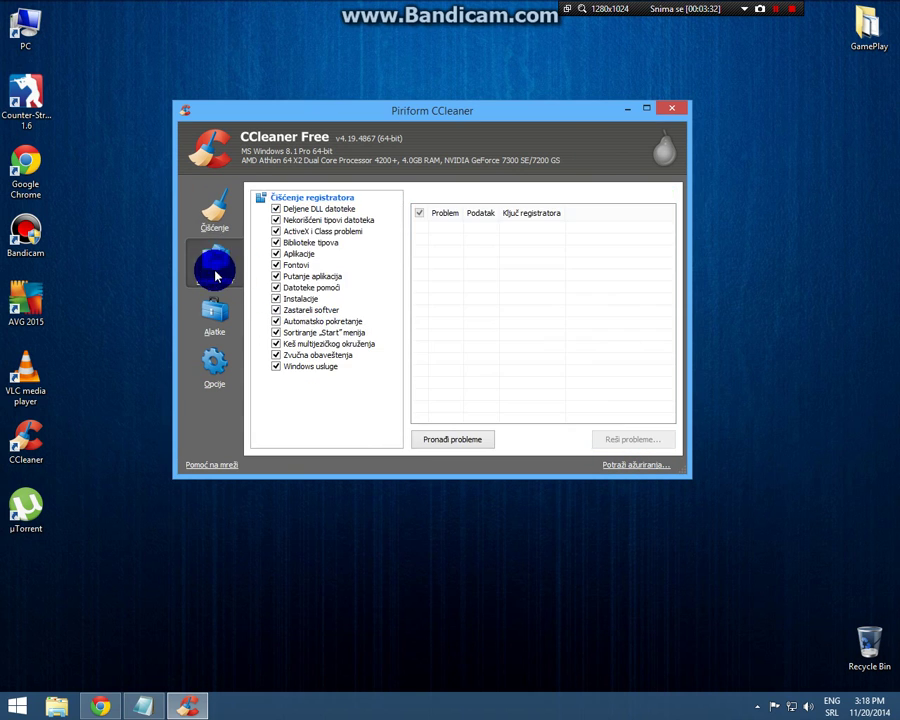
{"action": "left_click", "coordinate": [446, 439]}
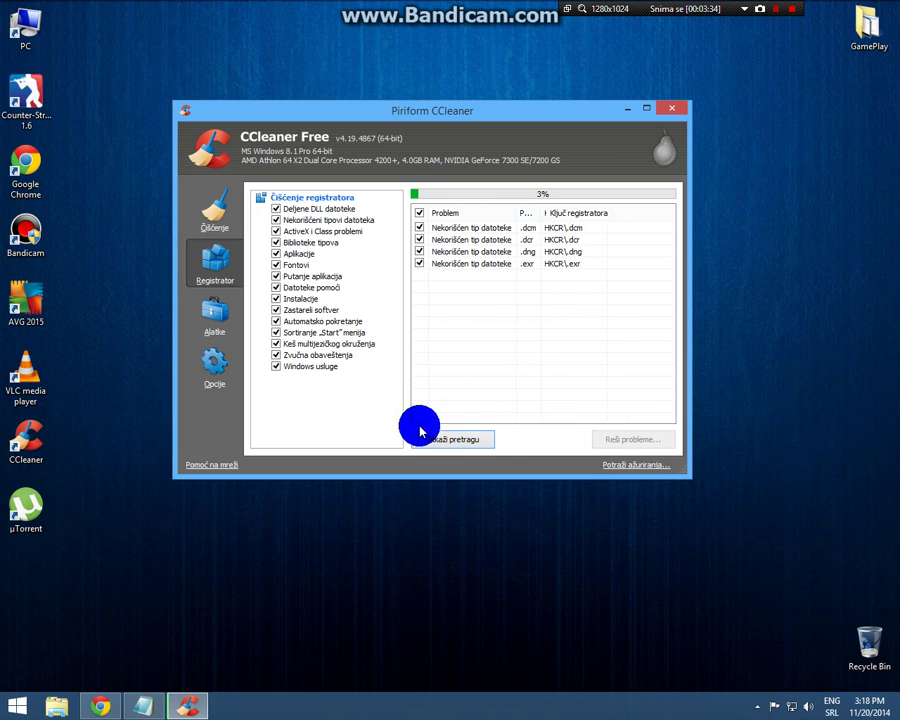
- Bring the note back and append "Samo na Pokreni ciscenje..." to the fourth point
{"action": "left_click", "coordinate": [138, 707]}
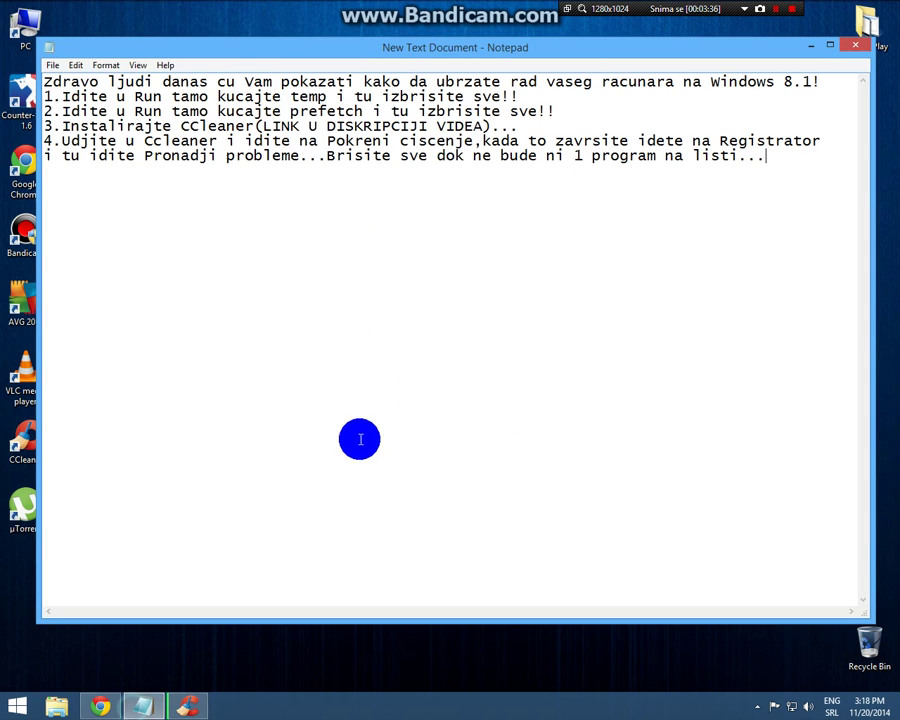
{"action": "type", "text": "Samo "}
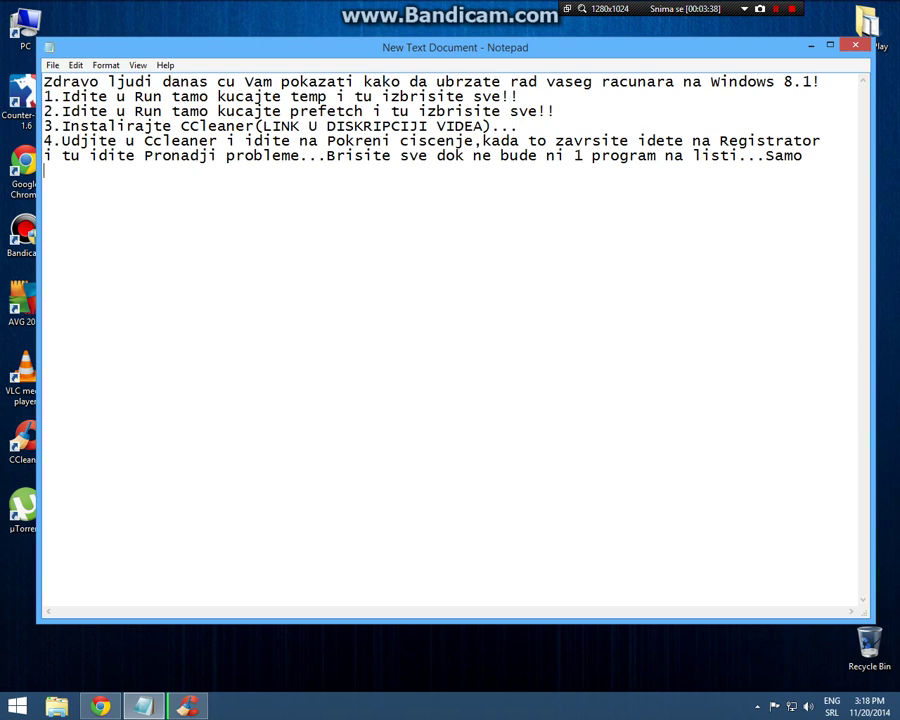
{"action": "type", "text": "na Pokre"}
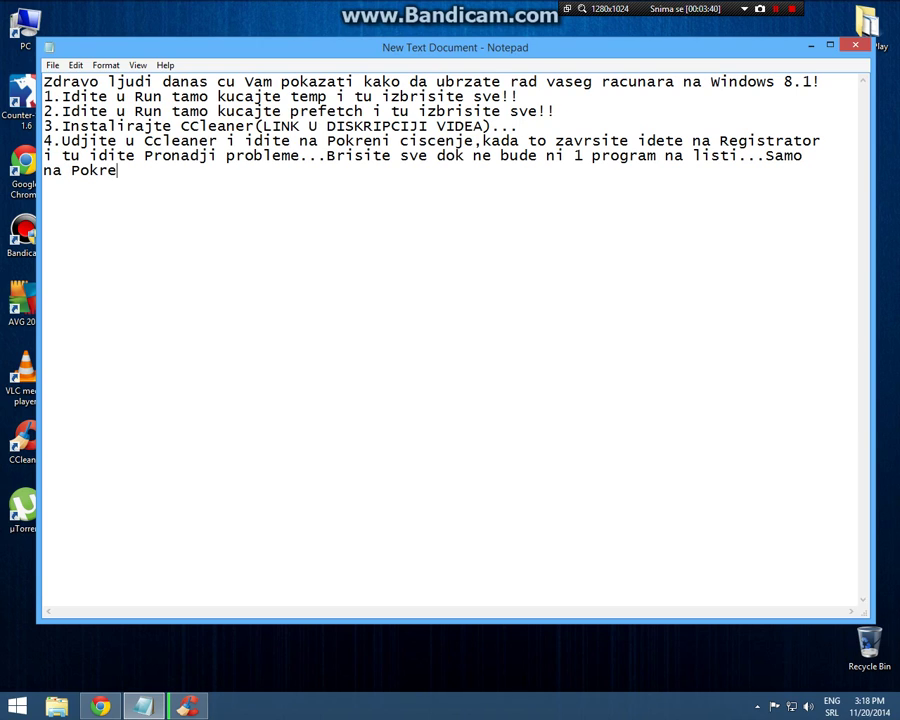
{"action": "type", "text": "ni ciscenje"}
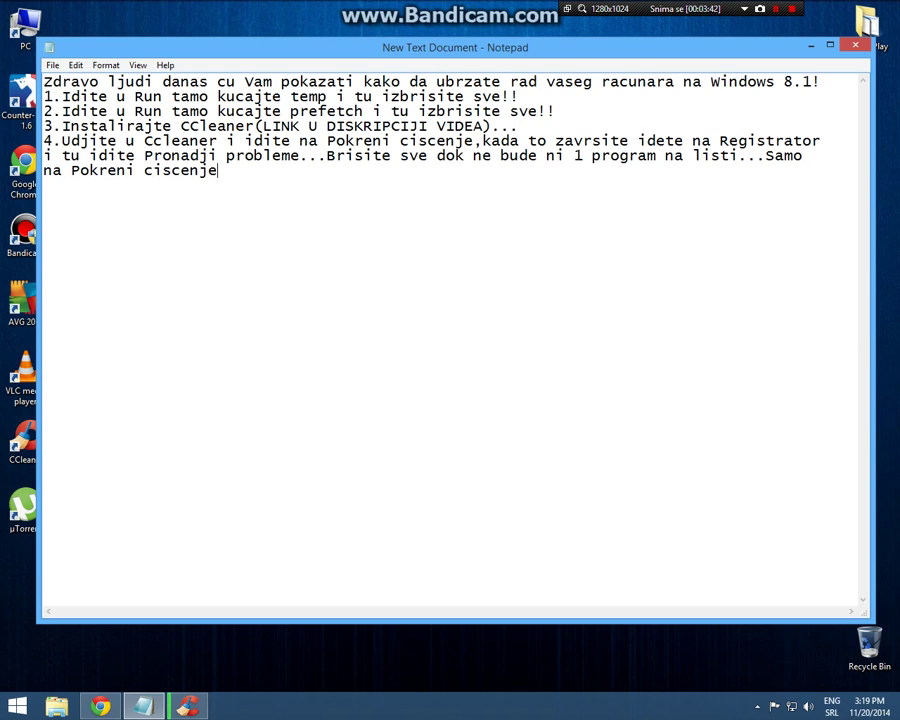
{"action": "type", "text": "..."}
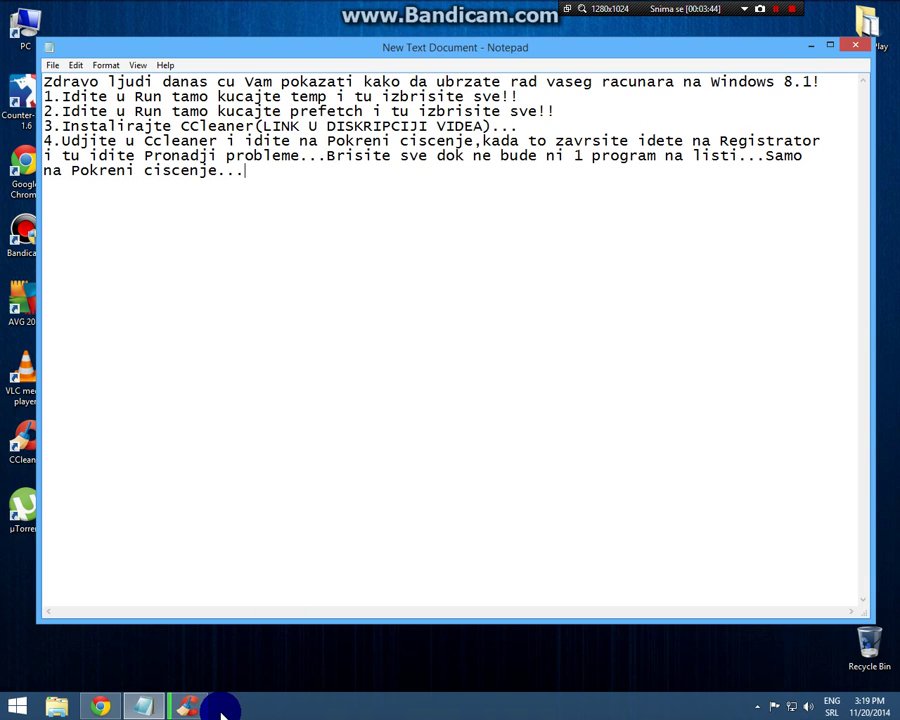
- Minimise the note, answer the registry backup prompt in CCleaner and fix all selected registry problems once the scan is complete
{"action": "left_click", "coordinate": [214, 703]}
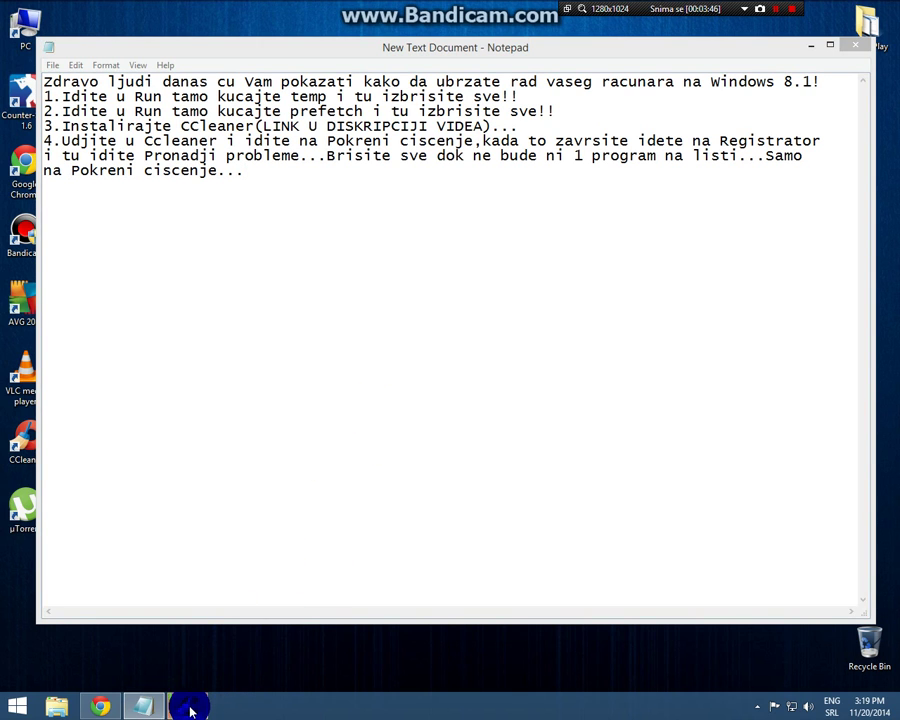
{"action": "left_click", "coordinate": [810, 46]}
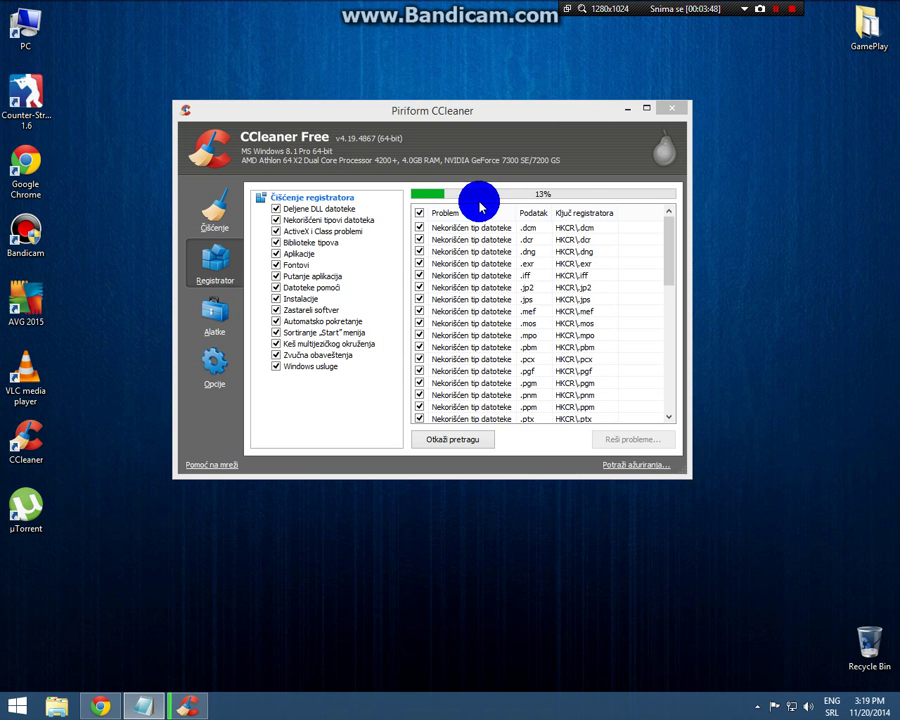
{"action": "left_click", "coordinate": [209, 273]}
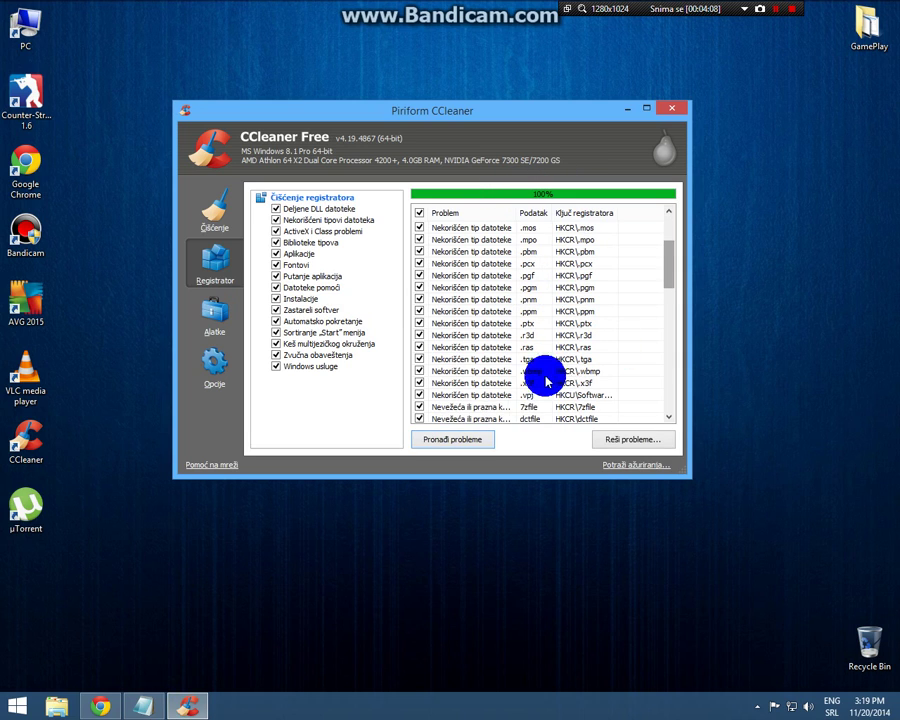
{"action": "left_click", "coordinate": [635, 441]}
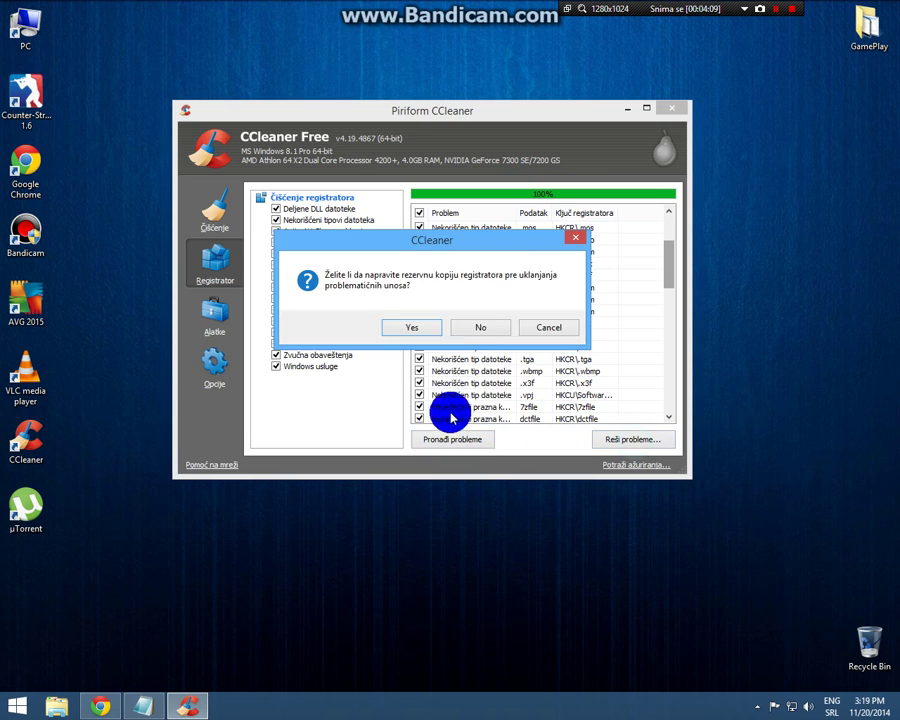
{"action": "left_click", "coordinate": [466, 384]}
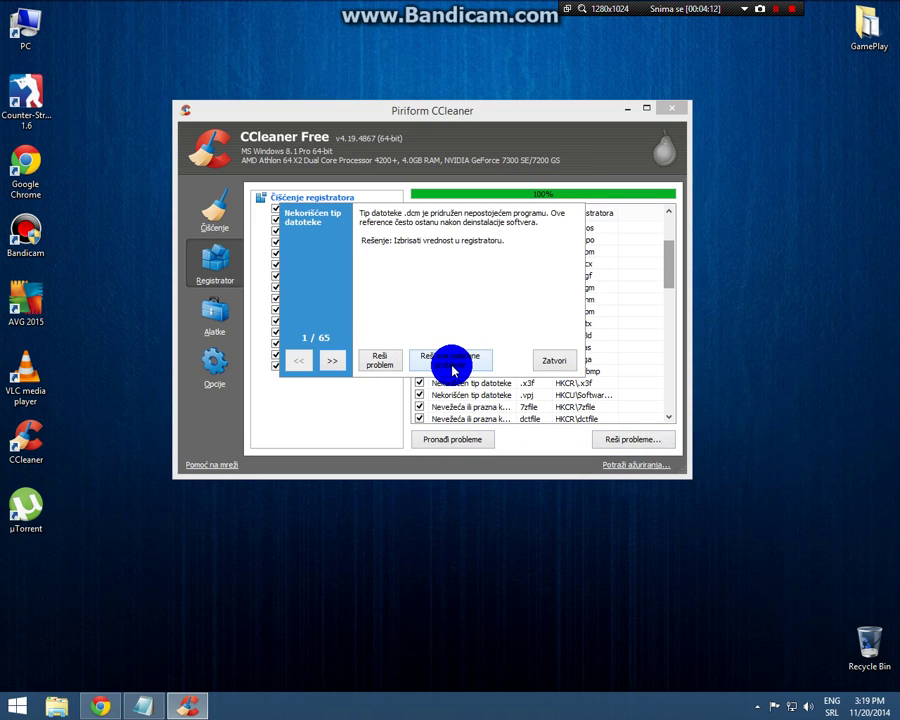
{"action": "left_click", "coordinate": [450, 362]}
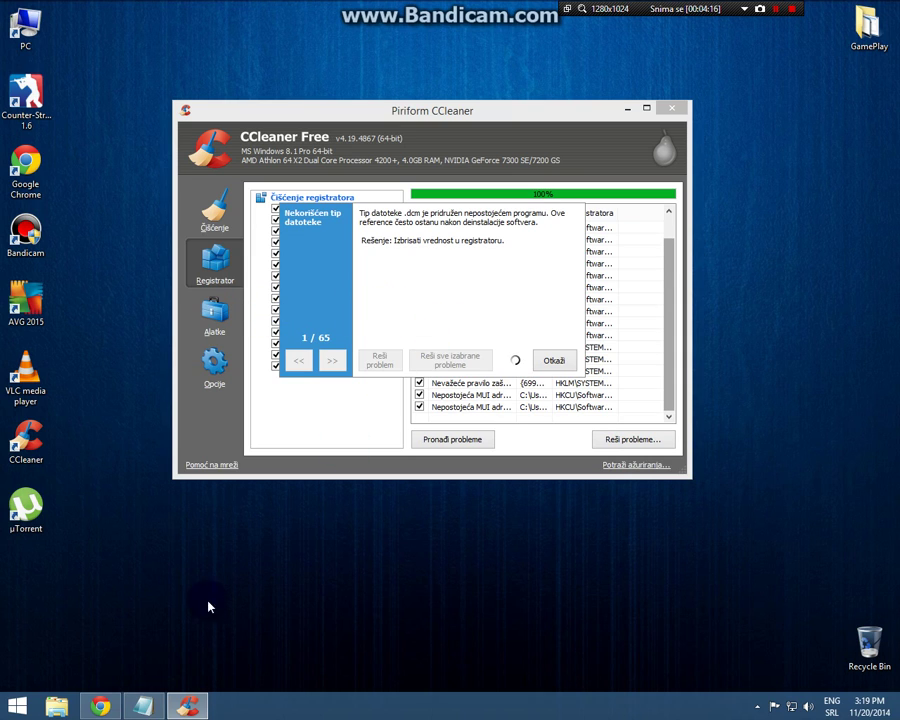
{"action": "left_click", "coordinate": [776, 10]}
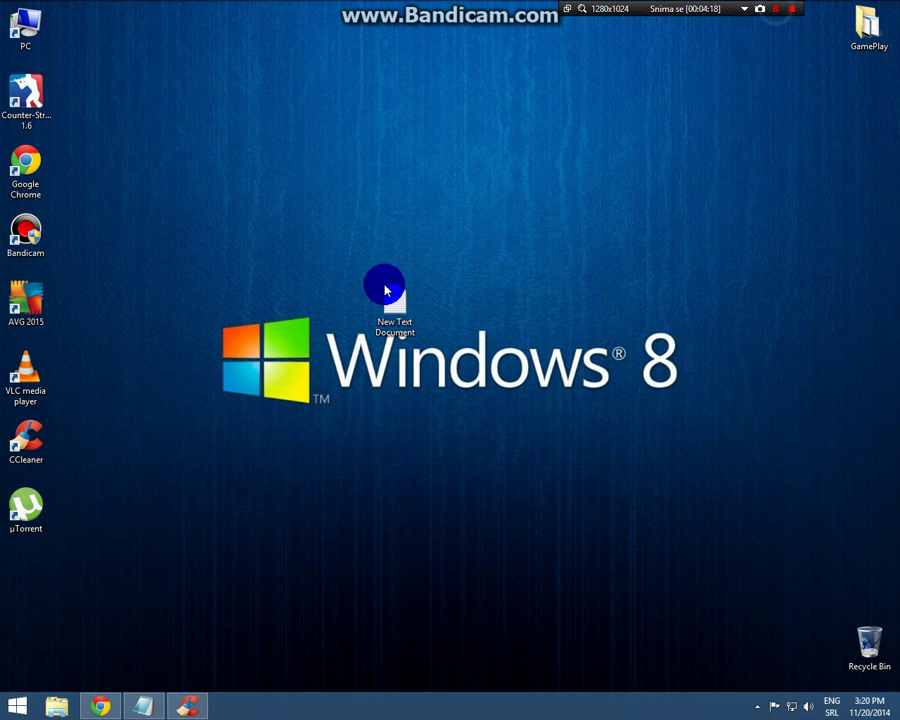
- Return to the note with the written points, check the registry results in CCleaner and close CCleaner
{"action": "double_click", "coordinate": [391, 297]}
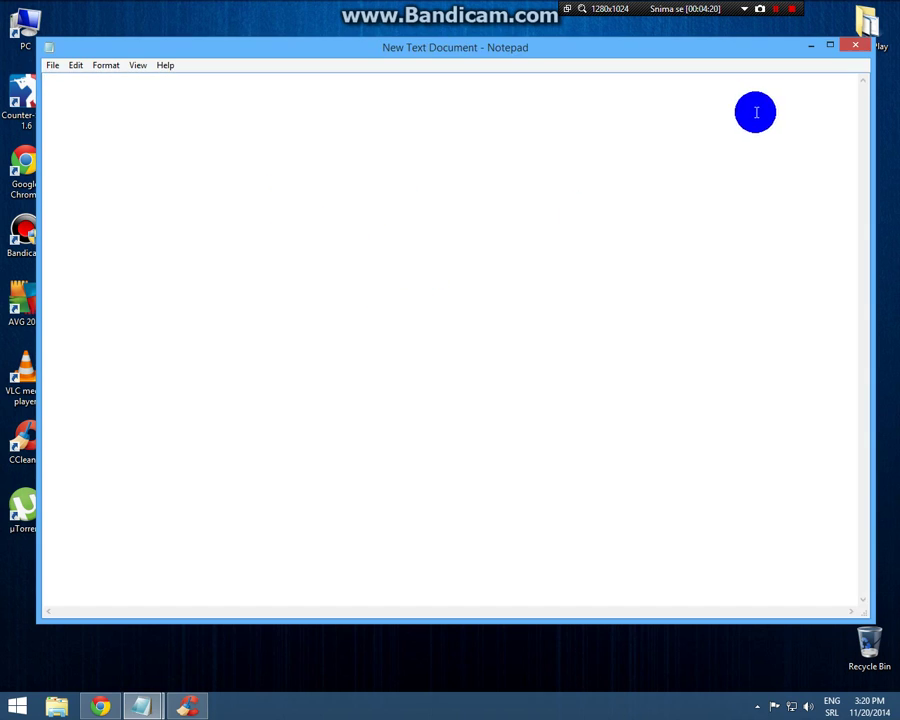
{"action": "left_click", "coordinate": [852, 46]}
{"action": "left_click", "coordinate": [141, 704]}
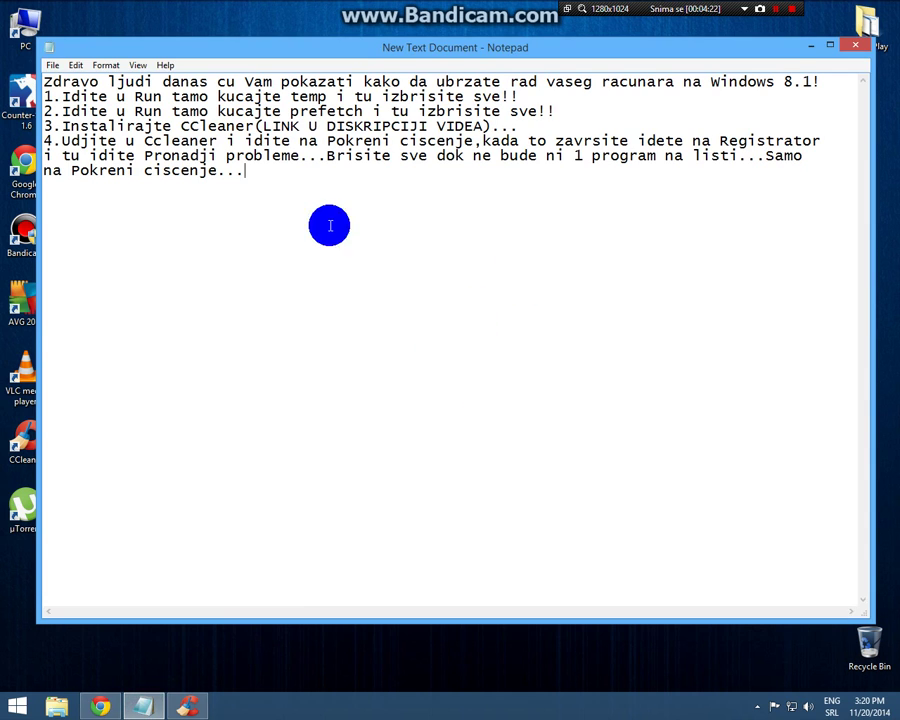
{"action": "left_click", "coordinate": [195, 704]}
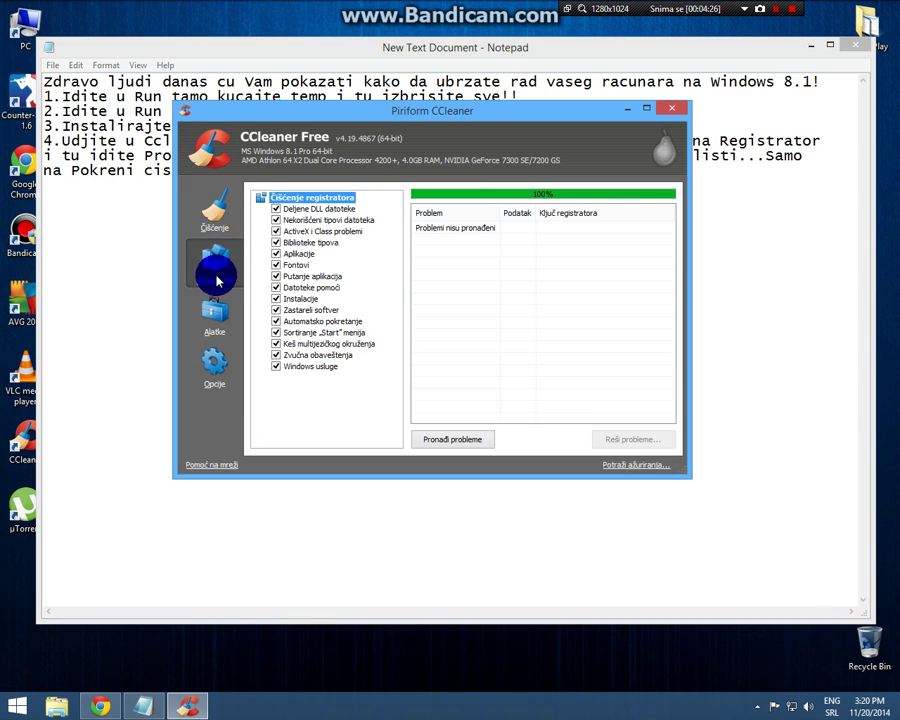
{"action": "left_click", "coordinate": [676, 109]}
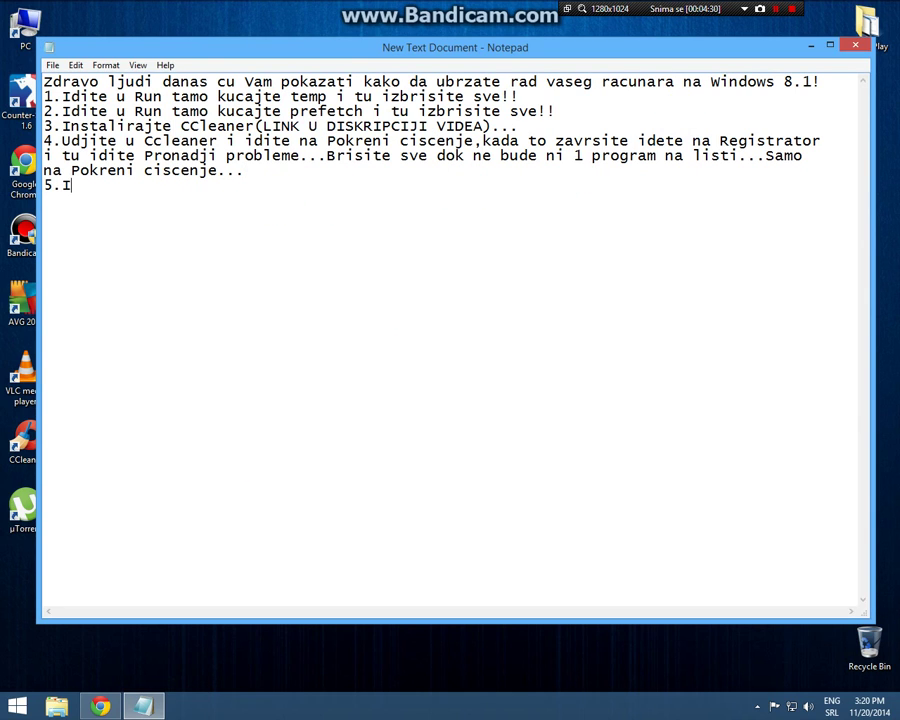
- Write the fifth point "5.Idite na MY COMPUTER i tu idite na System Properties i zatim Advanced system settings..." in the note
{"action": "type", "text": "dite na"}
{"action": "type", "text": "MY COMPUTER  i"}
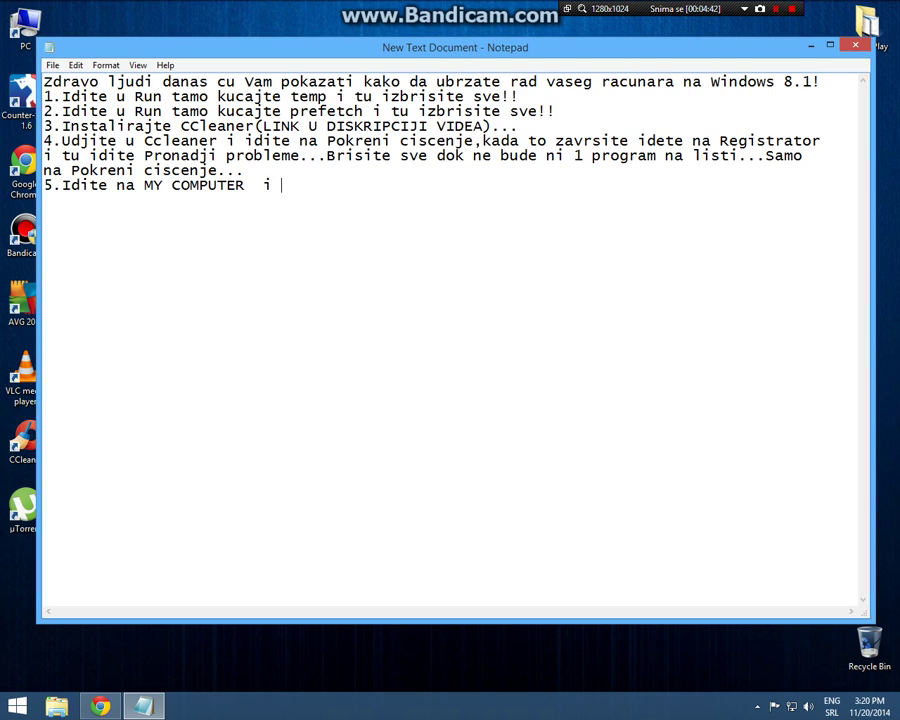
{"action": "type", "text": " tu idite na"}
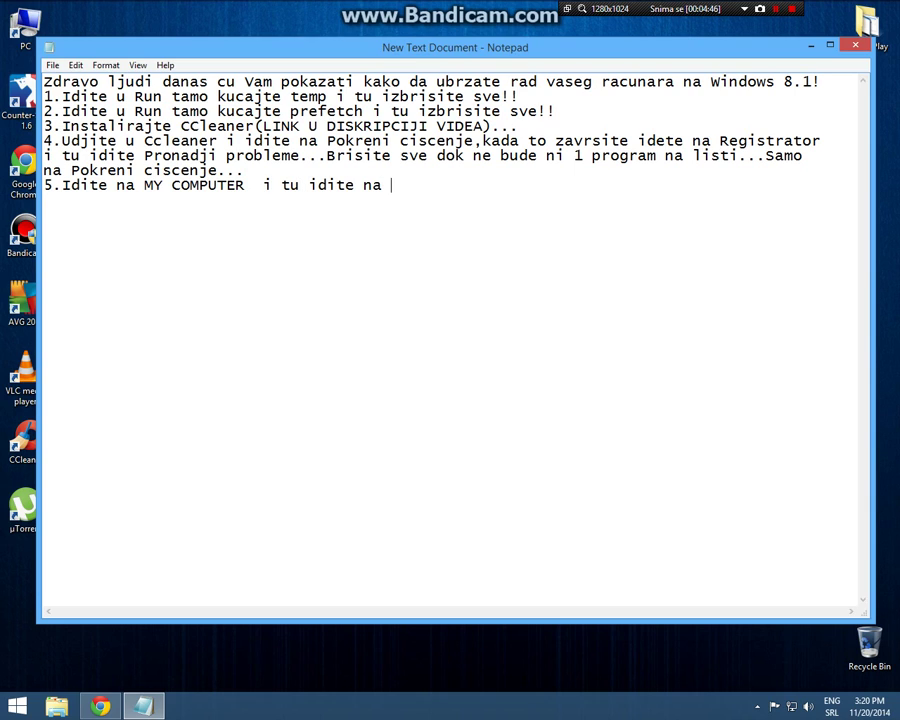
{"action": "type", "text": " System"}
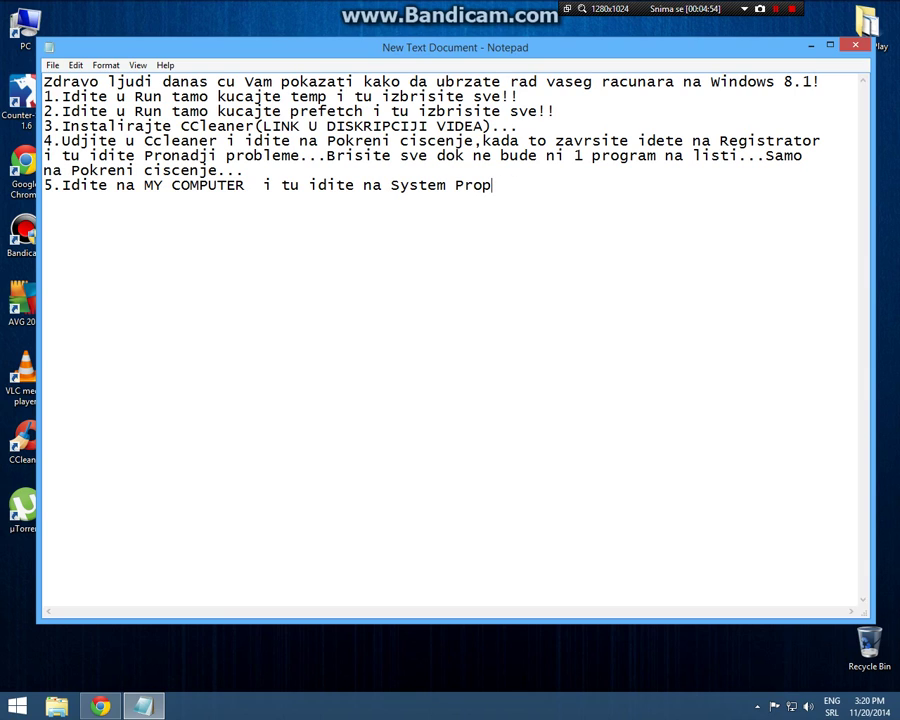
{"action": "type", "text": "Properties i za"}
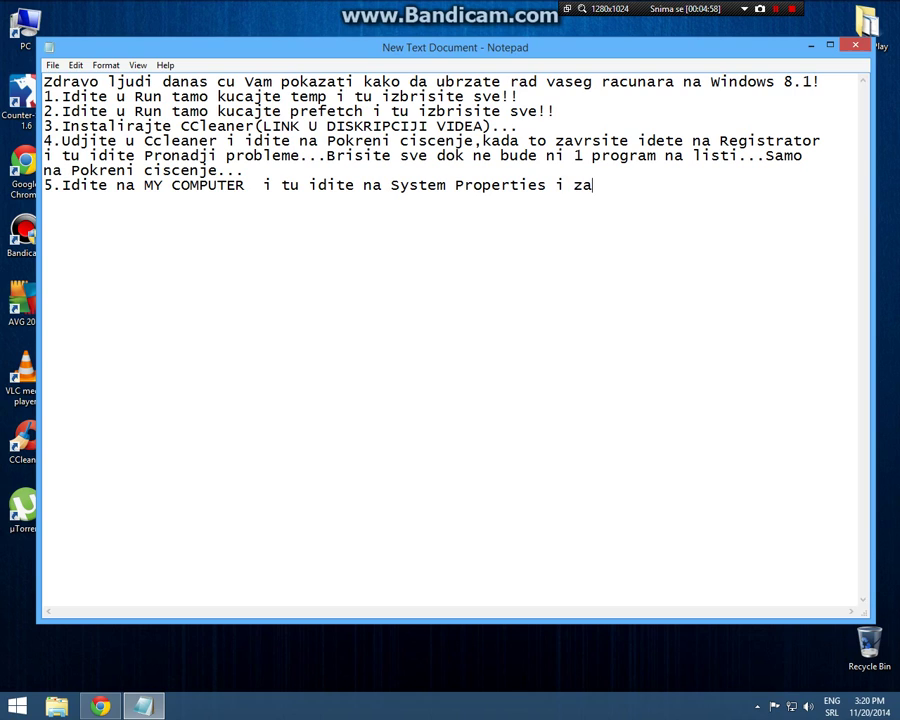
{"action": "type", "text": "tim Adva"}
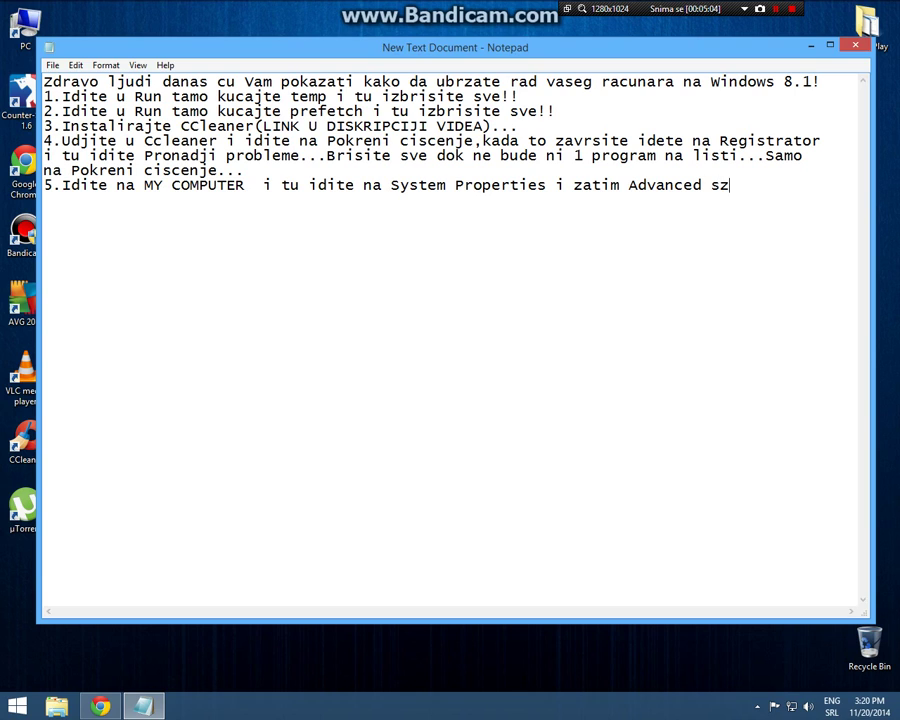
{"action": "type", "text": "nced system sett"}
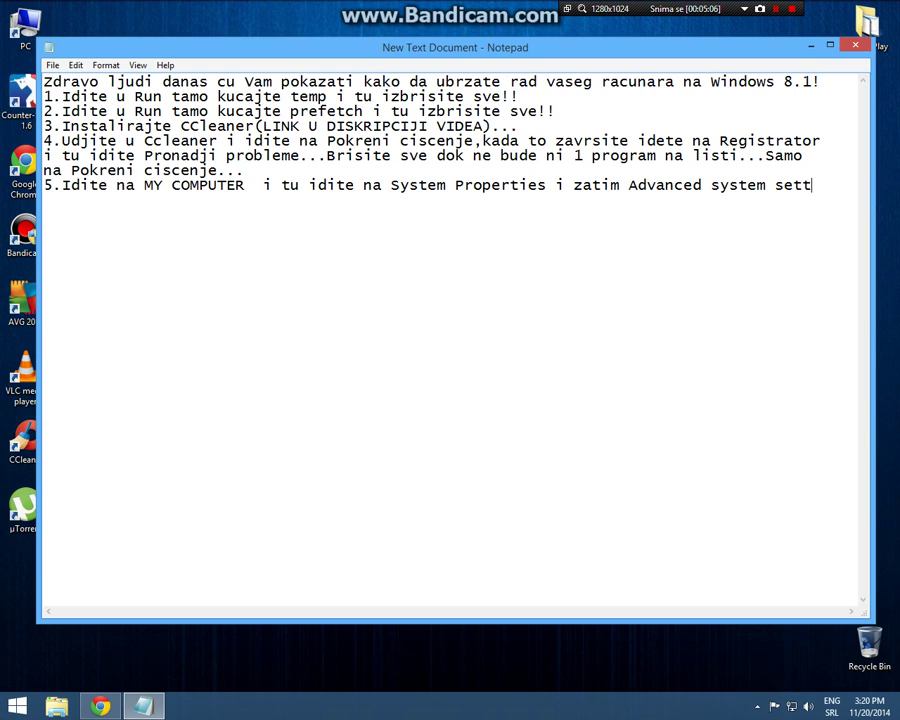
{"action": "type", "text": "ifnngs..."}
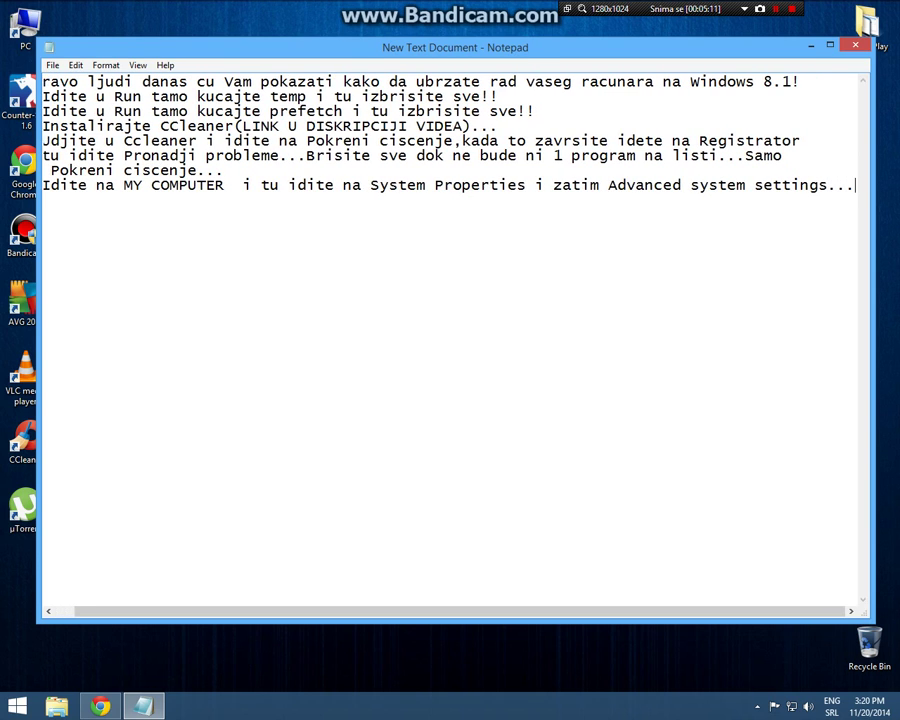
{"action": "key", "text": "Home"}
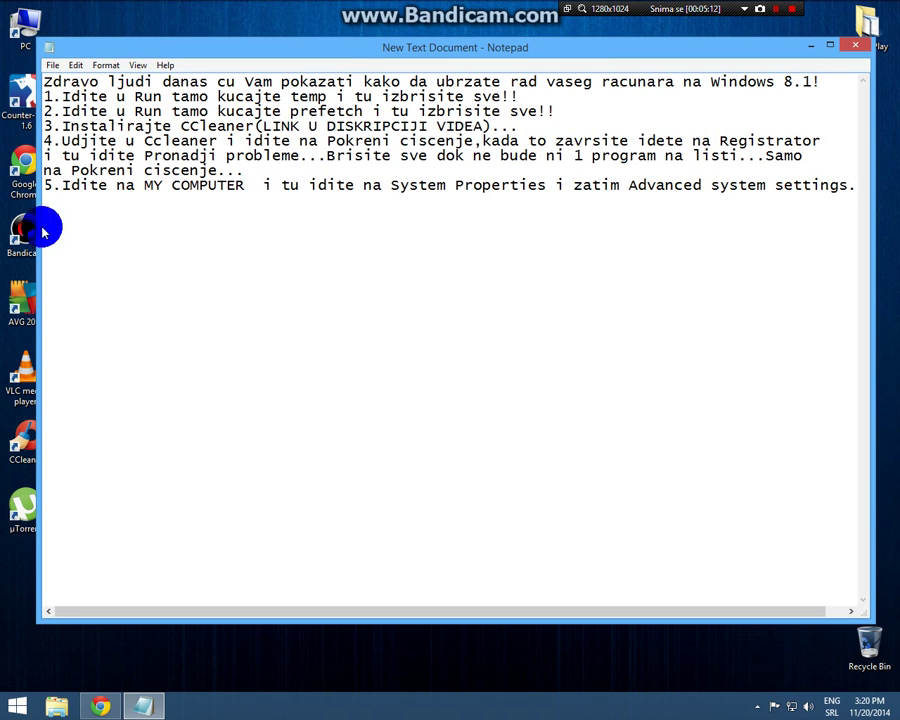
- Minimise the note, open Advanced system settings from the PC's system properties and move the System Properties dialog over the System window
{"action": "left_click", "coordinate": [811, 46]}
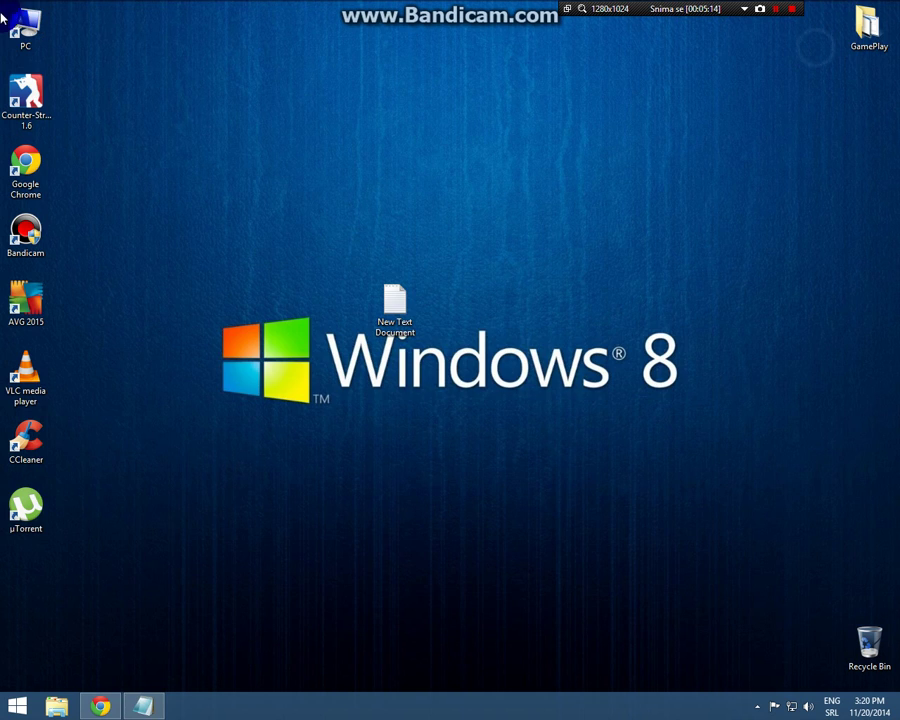
{"action": "double_click", "coordinate": [31, 33]}
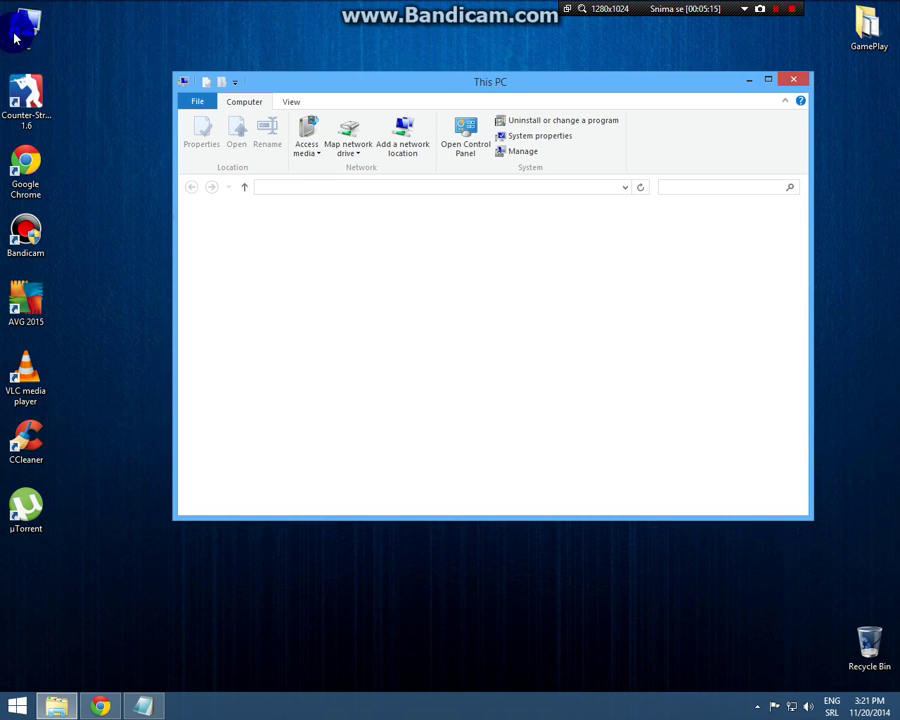
{"action": "left_click", "coordinate": [510, 141]}
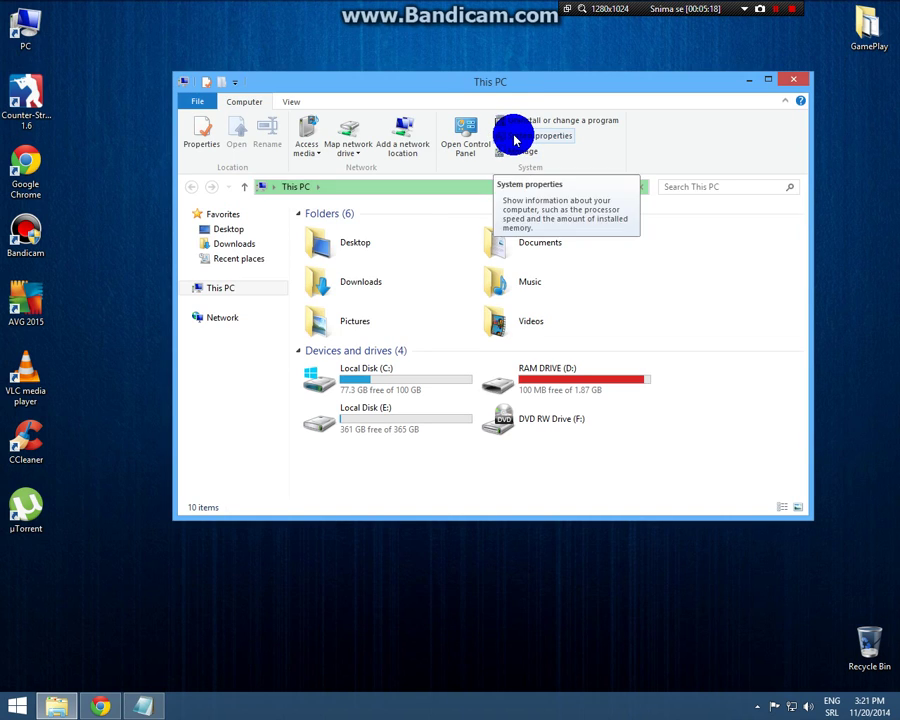
{"action": "left_click", "coordinate": [512, 134]}
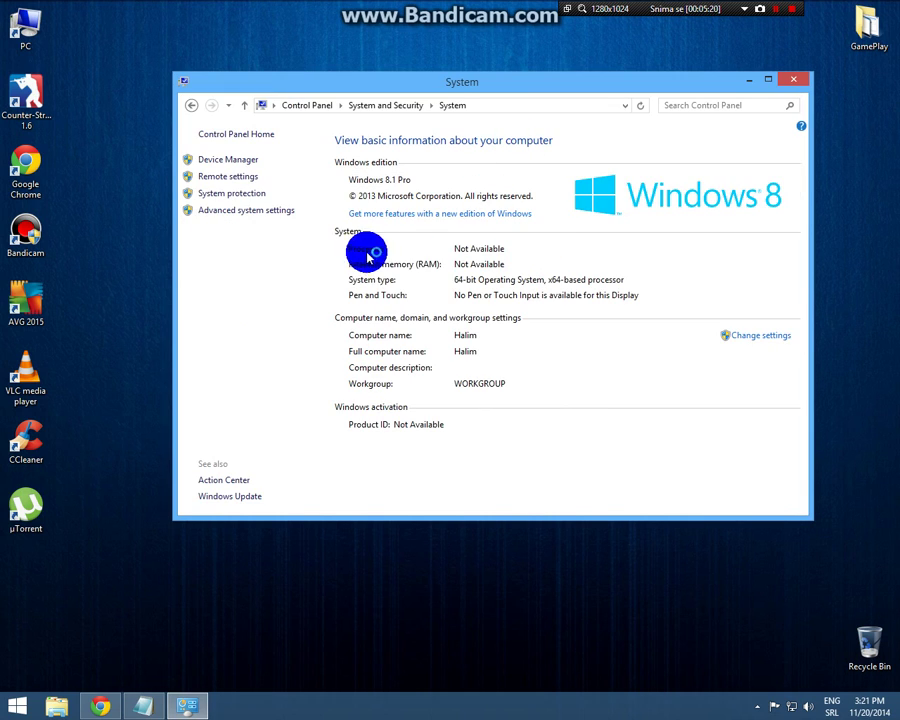
{"action": "left_click", "coordinate": [240, 212]}
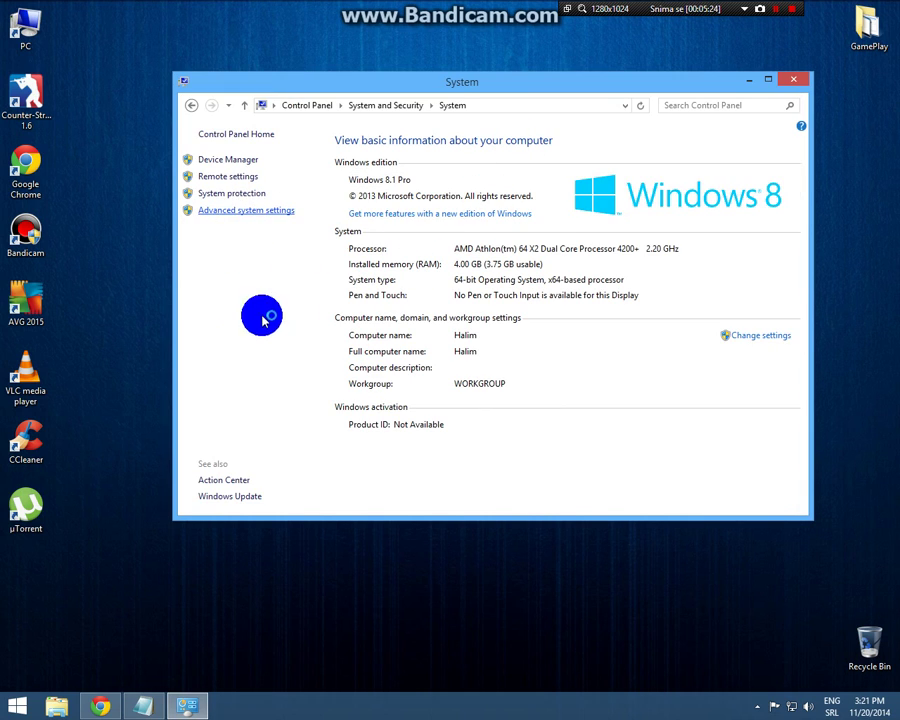
{"action": "left_click", "coordinate": [247, 212]}
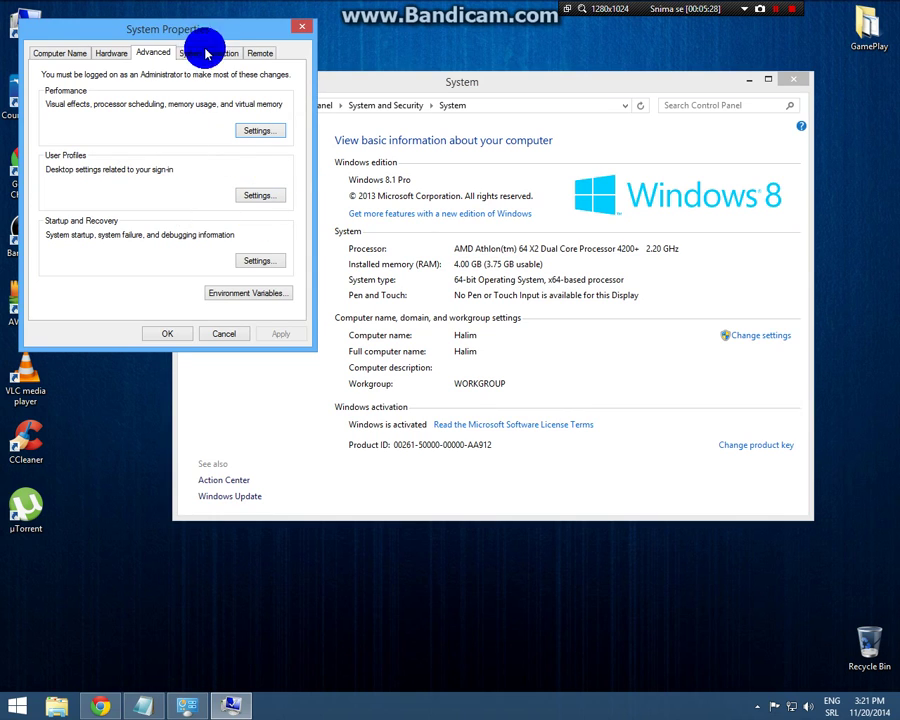
{"action": "left_click_drag", "start_coordinate": [230, 29], "coordinate": [498, 108]}
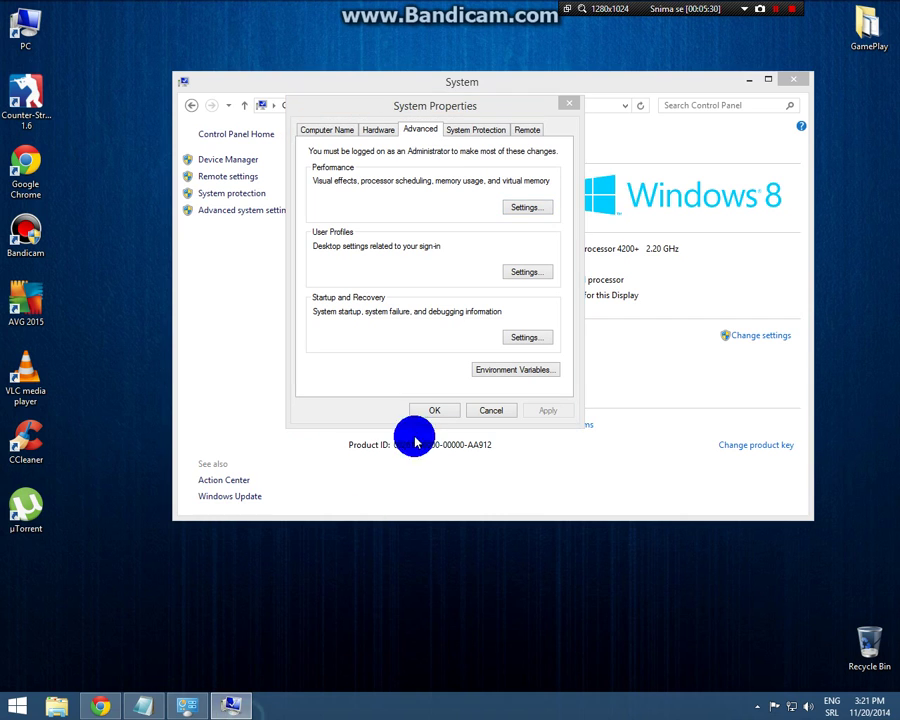
- Add the line "Pojavice se mali prozor tu na Advanced pa zatim na Performanse idete settings..." to the note under the fifth point
{"action": "left_click", "coordinate": [136, 706]}
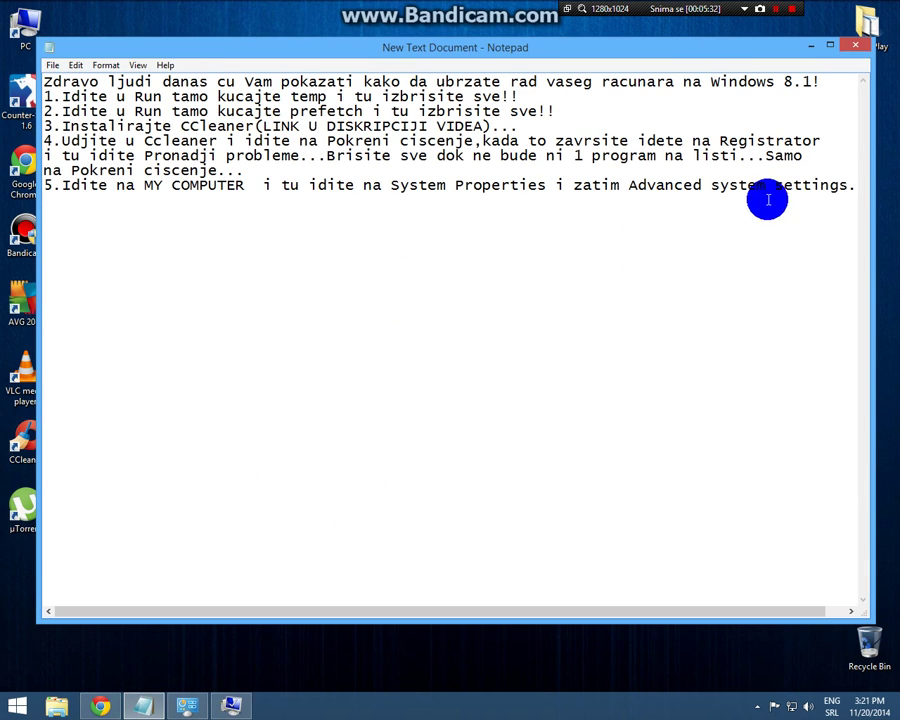
{"action": "left_click", "coordinate": [855, 184]}
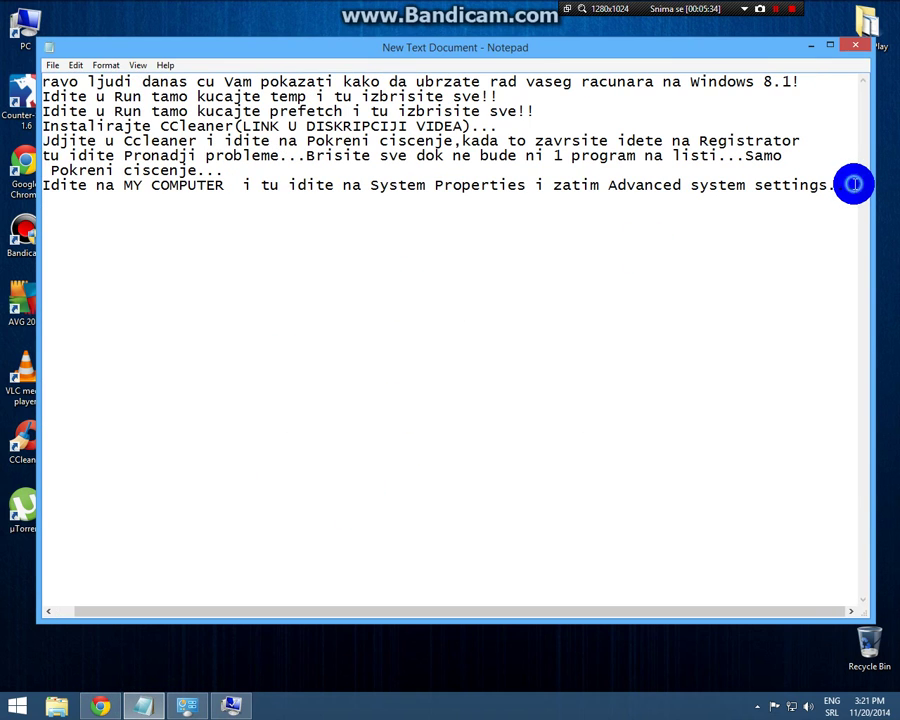
{"action": "key", "text": "Return"}
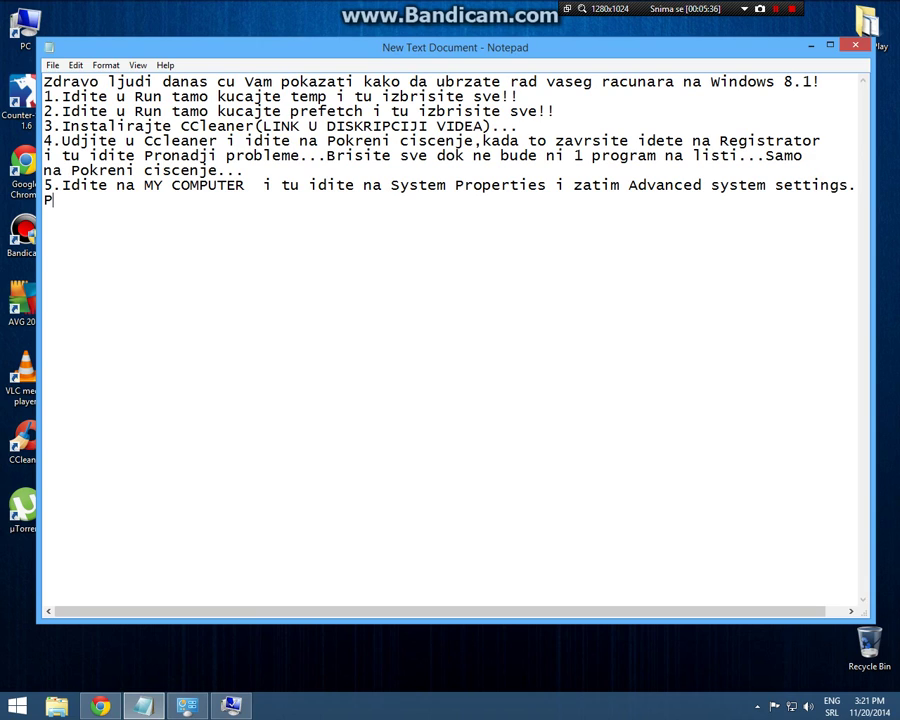
{"action": "type", "text": "Pojavice se mali prozor tu na Ad"}
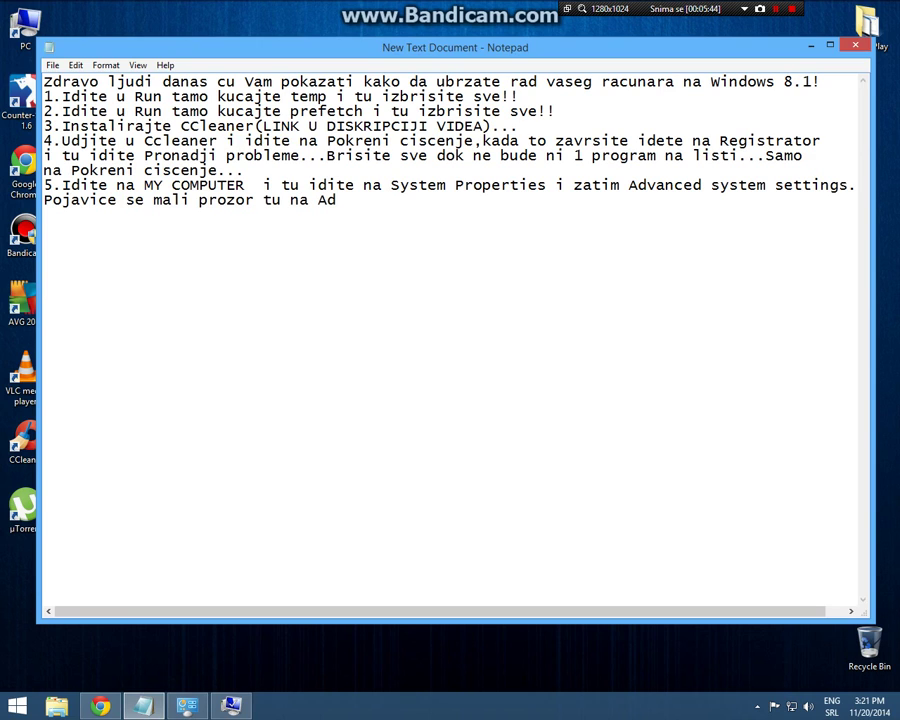
{"action": "type", "text": "vanced pa zatim na Perform"}
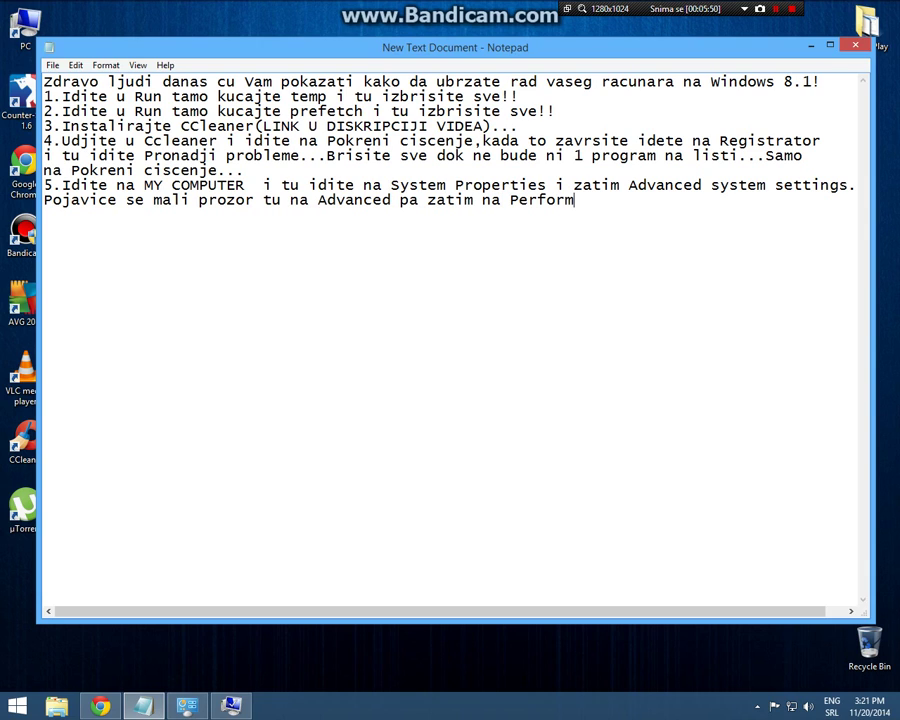
{"action": "type", "text": "anse idete"}
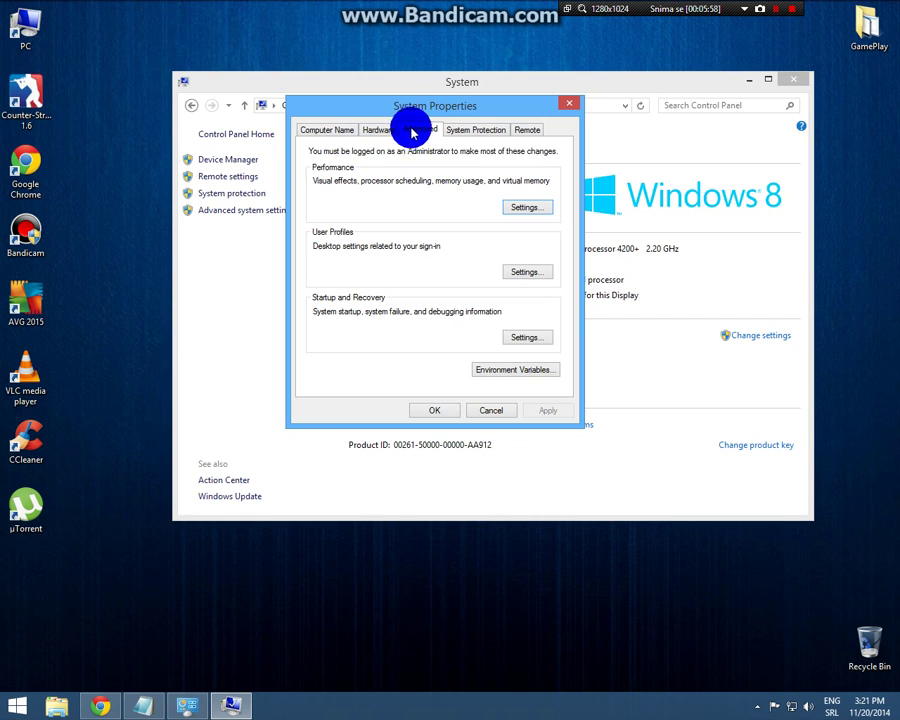
- Open the Performance settings and add the line "Cekirajte Custom i izaberite samo 3 polja da cekirate koje sam ja stavio!!!" to the note
{"action": "left_click", "coordinate": [526, 205]}
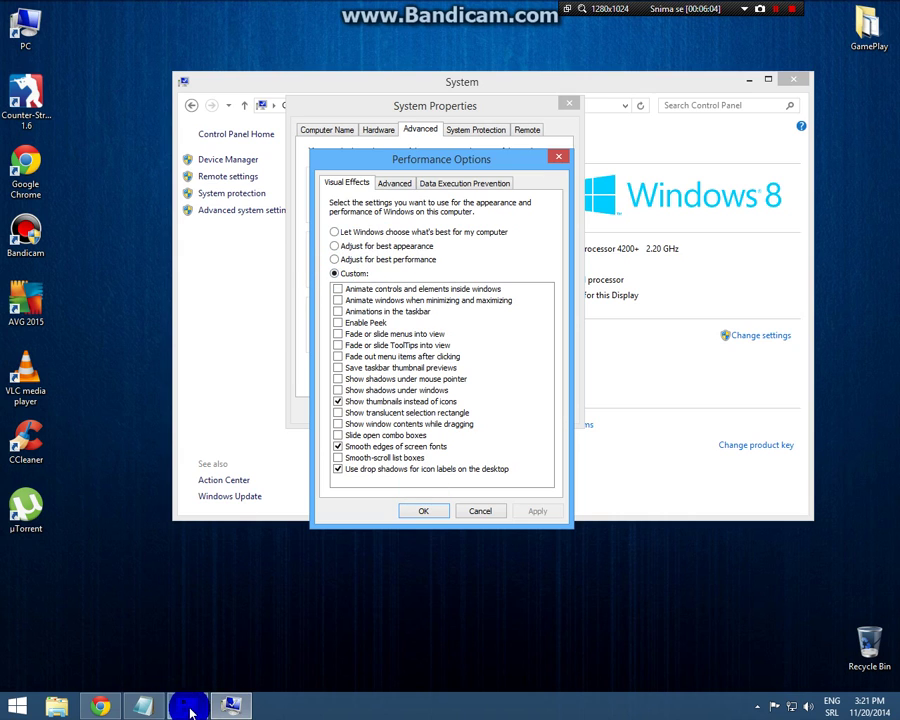
{"action": "left_click", "coordinate": [146, 707]}
{"action": "key", "text": "Return"}
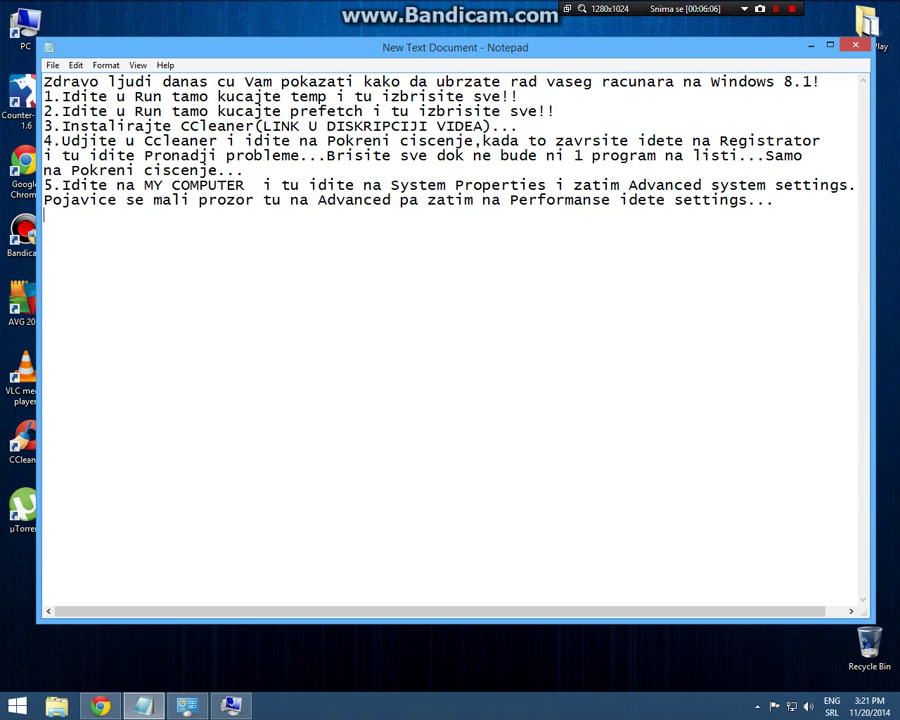
{"action": "type", "text": "Cekirajte"}
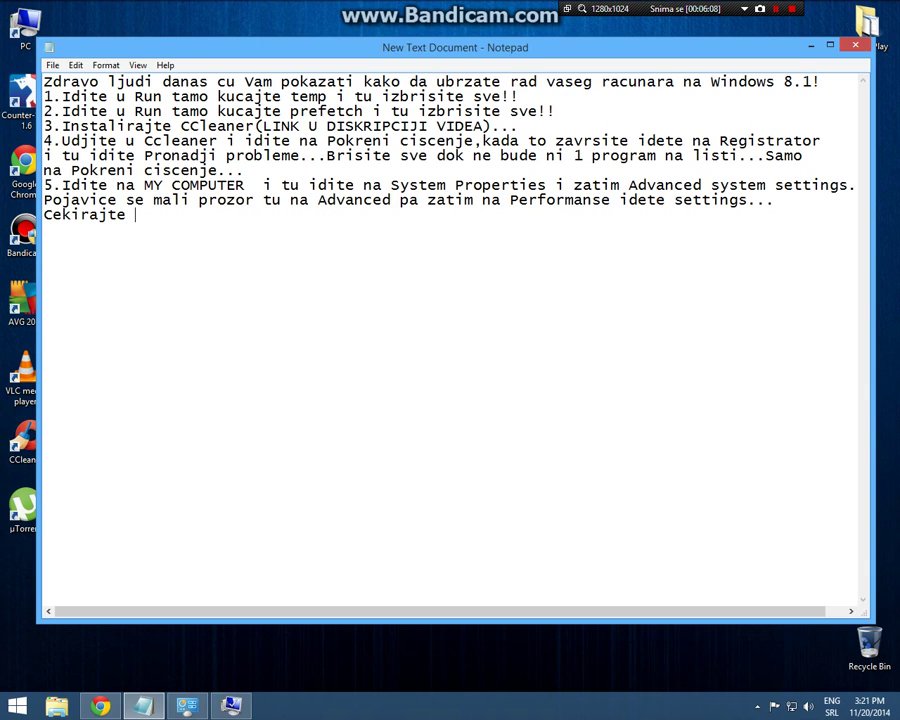
{"action": "type", "text": " Custom i izaber"}
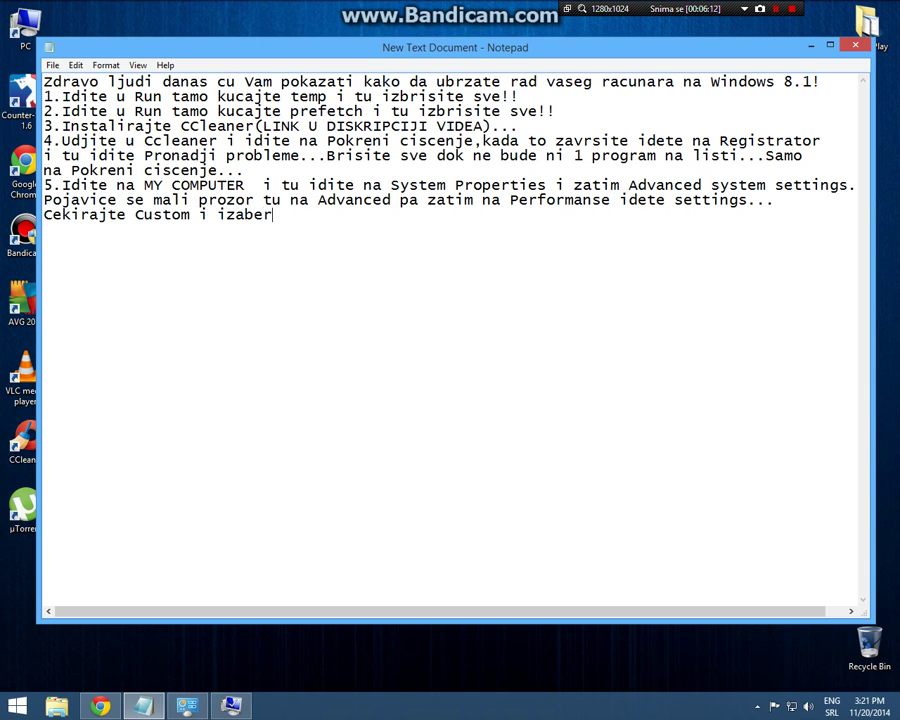
{"action": "type", "text": "ite smao"}
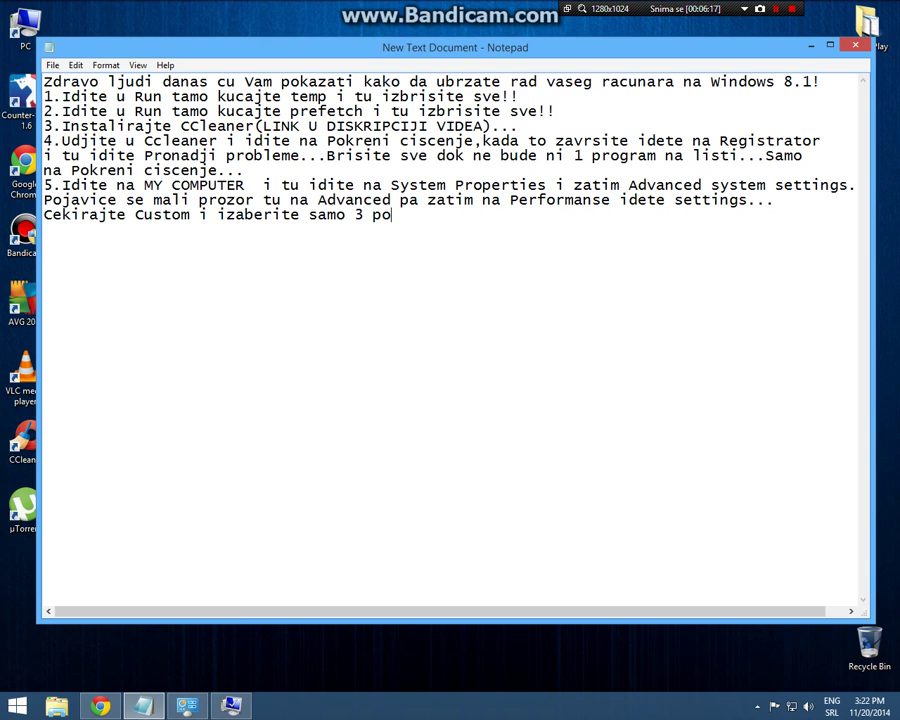
{"action": "type", "text": "a da cekir"}
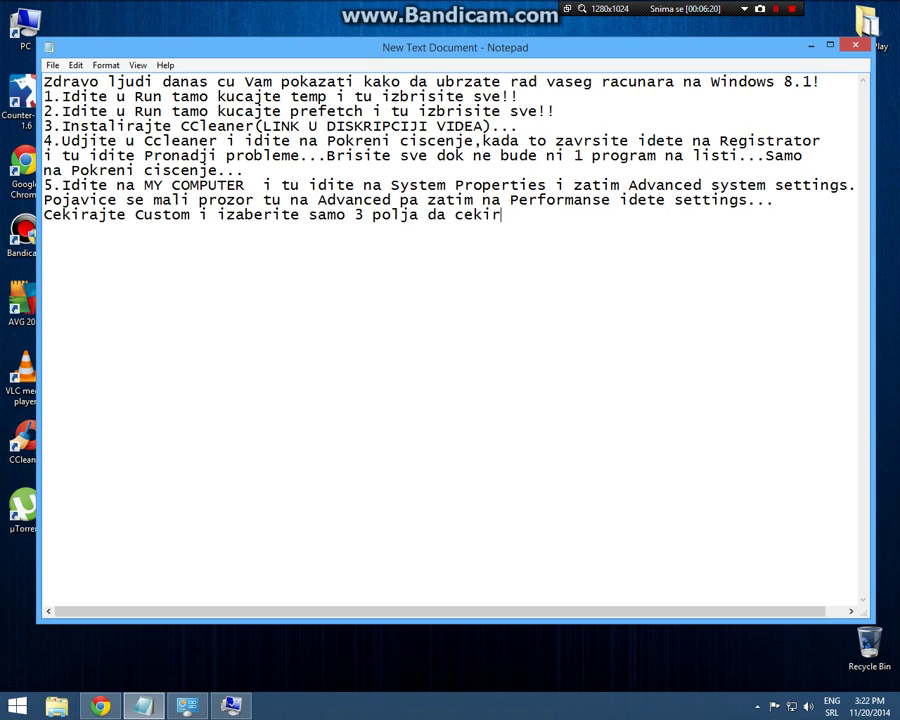
{"action": "type", "text": "ate koje sam ja stavio!!!"}
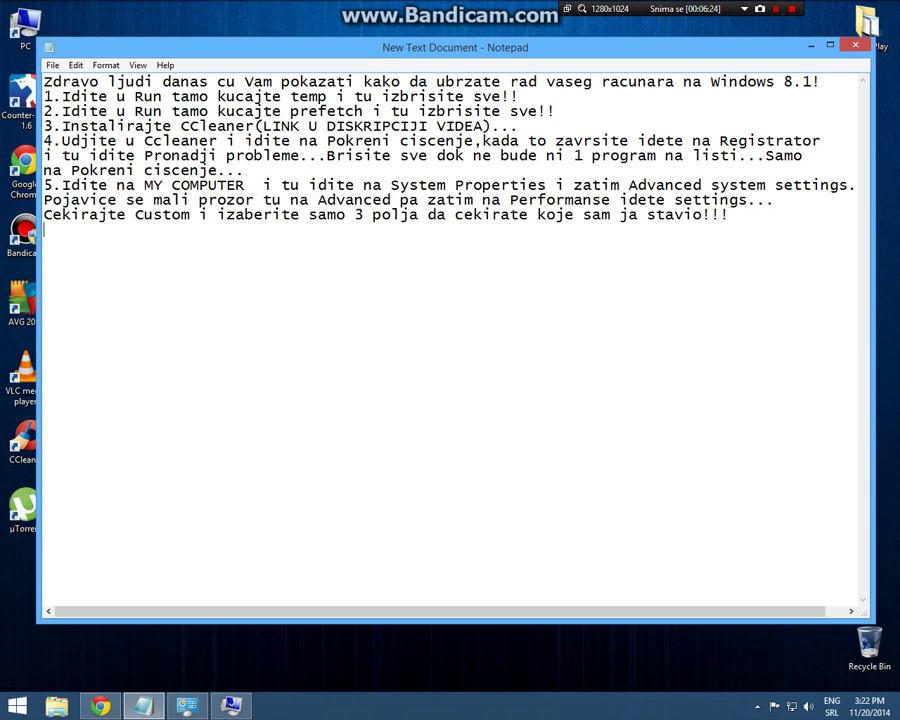
- Minimise the note, apply Custom visual effects with only thumbnails, smooth font edges and icon label shadows enabled, and close Performance Options and System Properties
{"action": "left_click", "coordinate": [809, 45]}
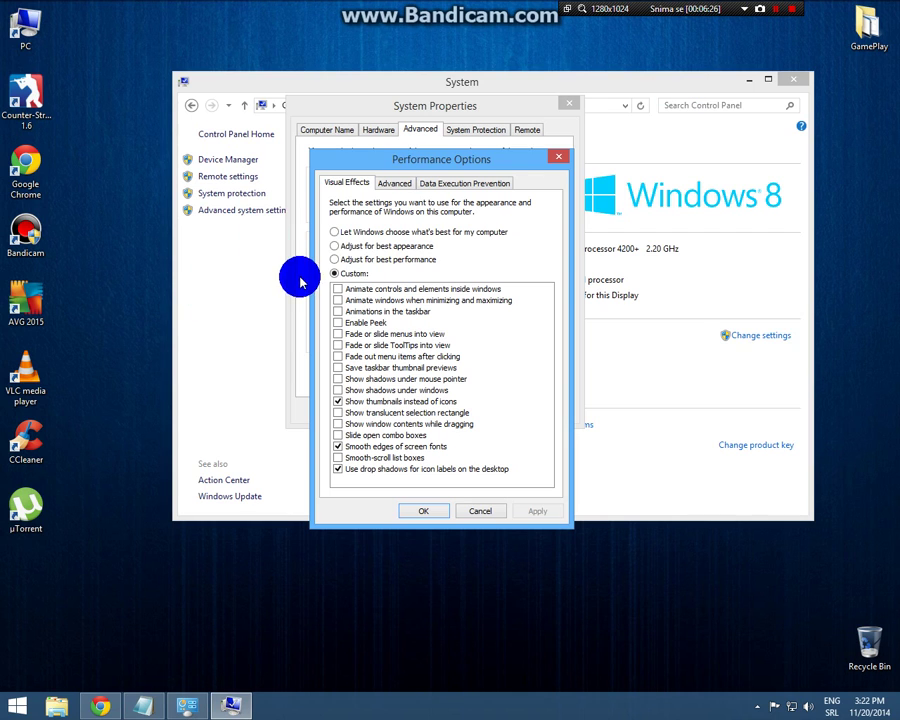
{"action": "left_click", "coordinate": [337, 401]}
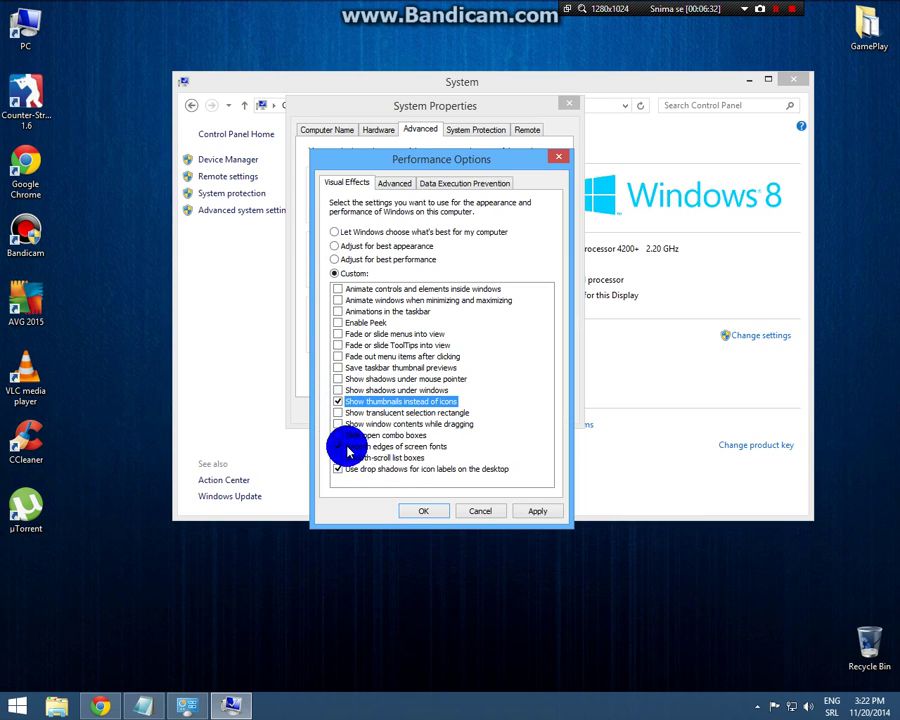
{"action": "left_click", "coordinate": [346, 447]}
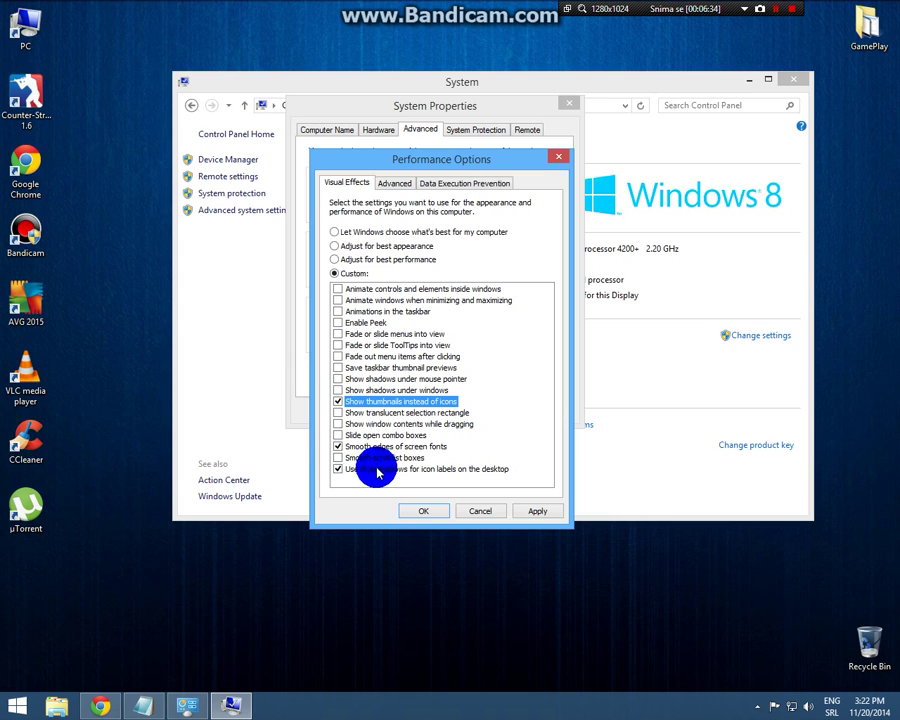
{"action": "left_click", "coordinate": [527, 514]}
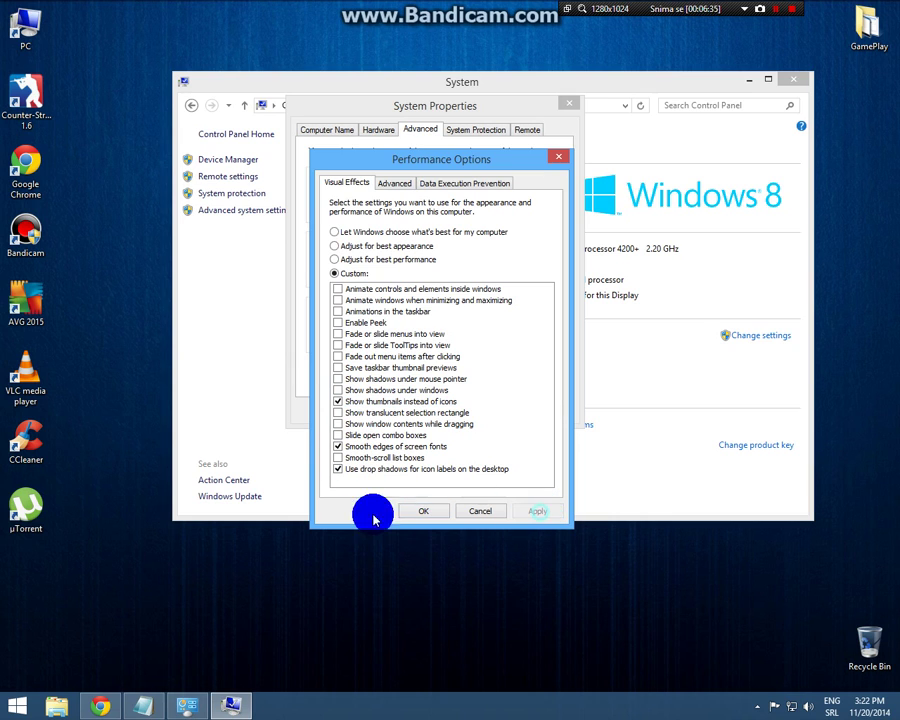
{"action": "left_click", "coordinate": [424, 510]}
{"action": "left_click", "coordinate": [437, 463]}
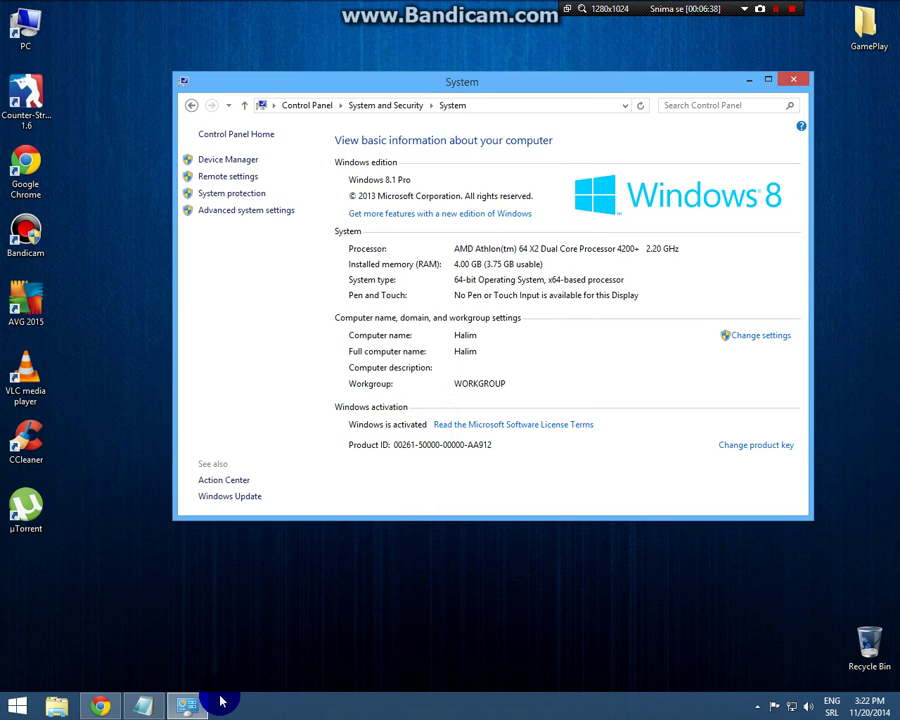
- Return to the note and add the line "Kada to zavrsite samo Apply i Ok..." after the visual effects instructions
{"action": "left_click", "coordinate": [143, 706]}
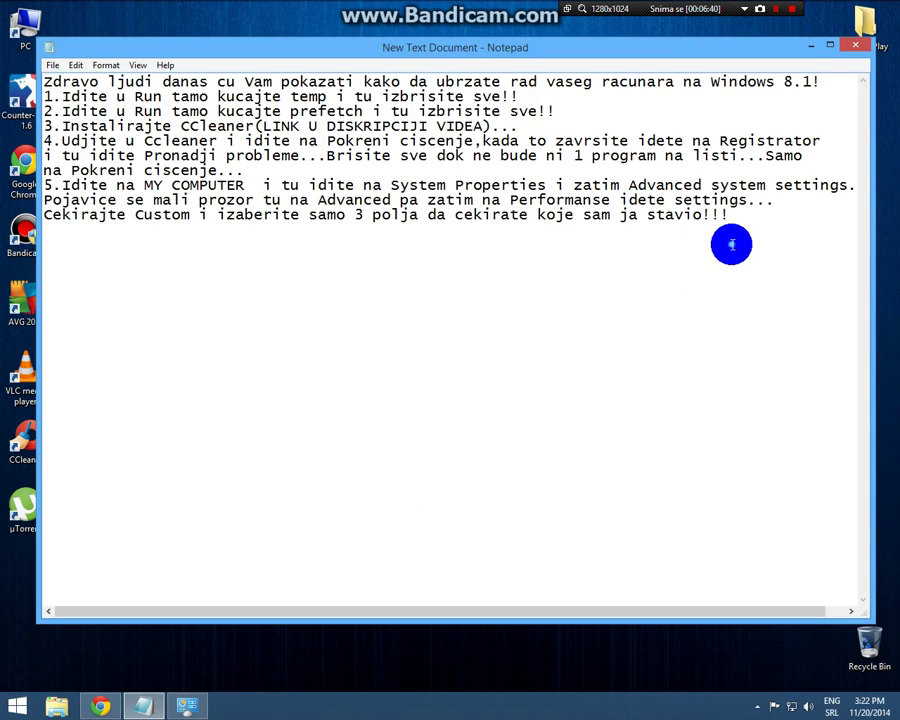
{"action": "left_click", "coordinate": [747, 217]}
{"action": "key", "text": "Return"}
{"action": "type", "text": "Kada to zavr"}
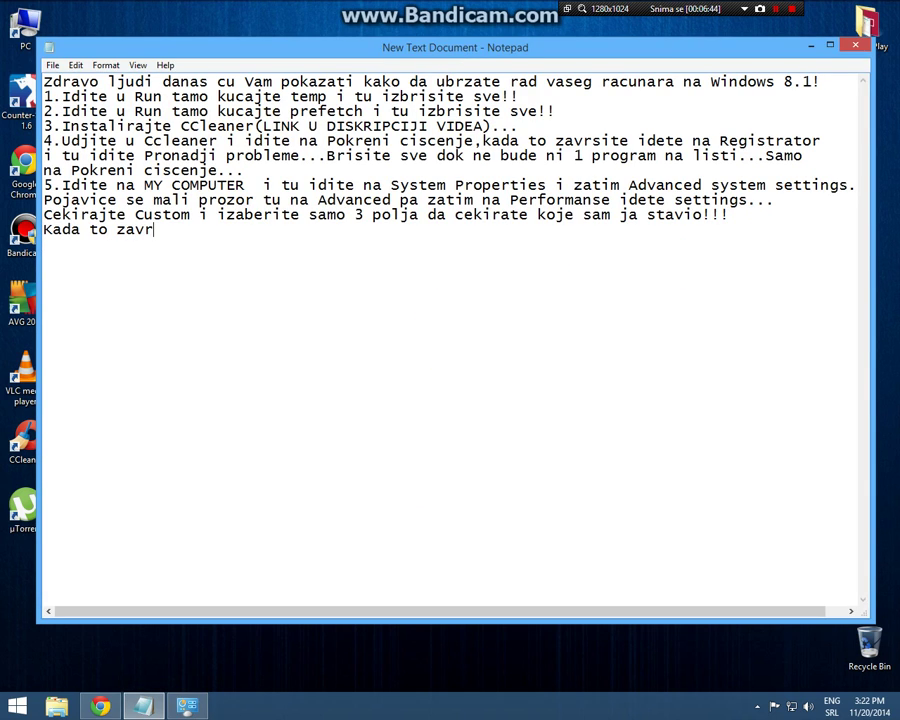
{"action": "type", "text": "site samo"}
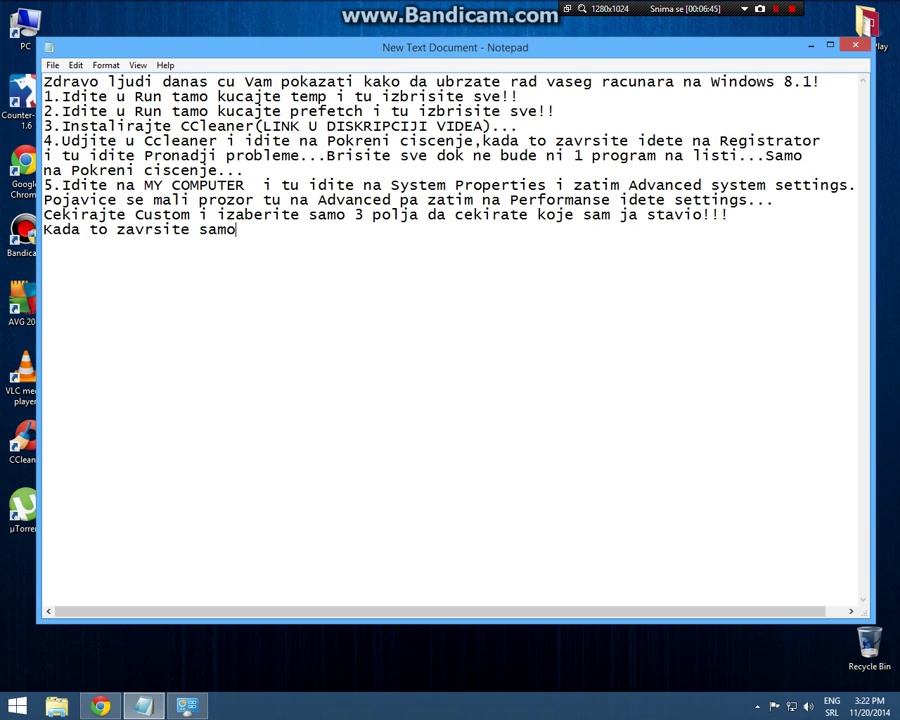
{"action": "type", "text": " Apply i Ok..."}
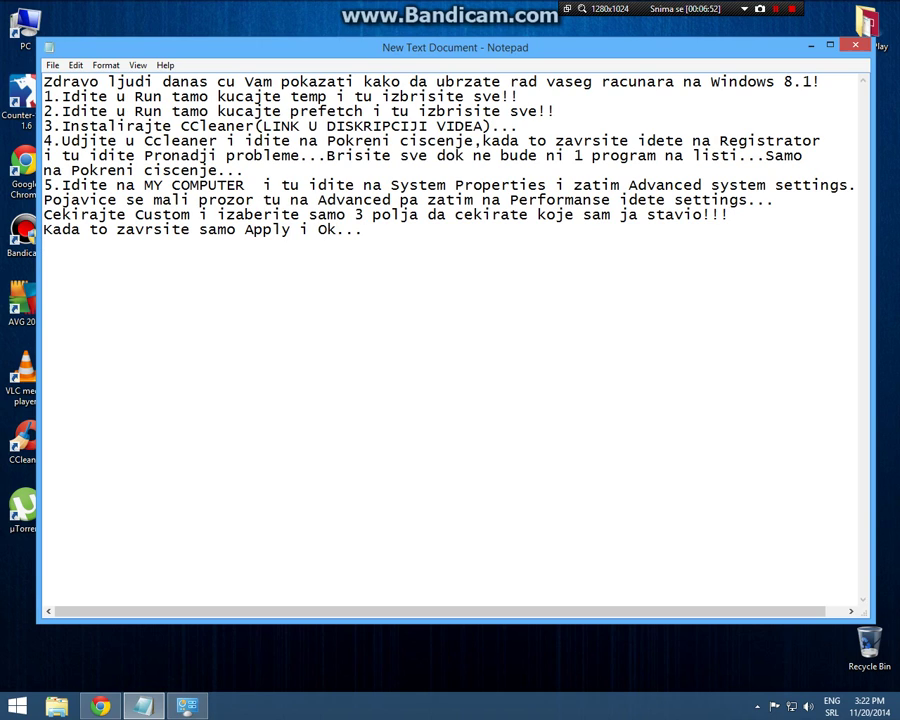
- Write the sixth point "6.Idite na Task Manager i iskljucite sve nepotrebne programe, programe koje ne koristite" in the note
{"action": "type", "text": "6.Idite na tTa"}
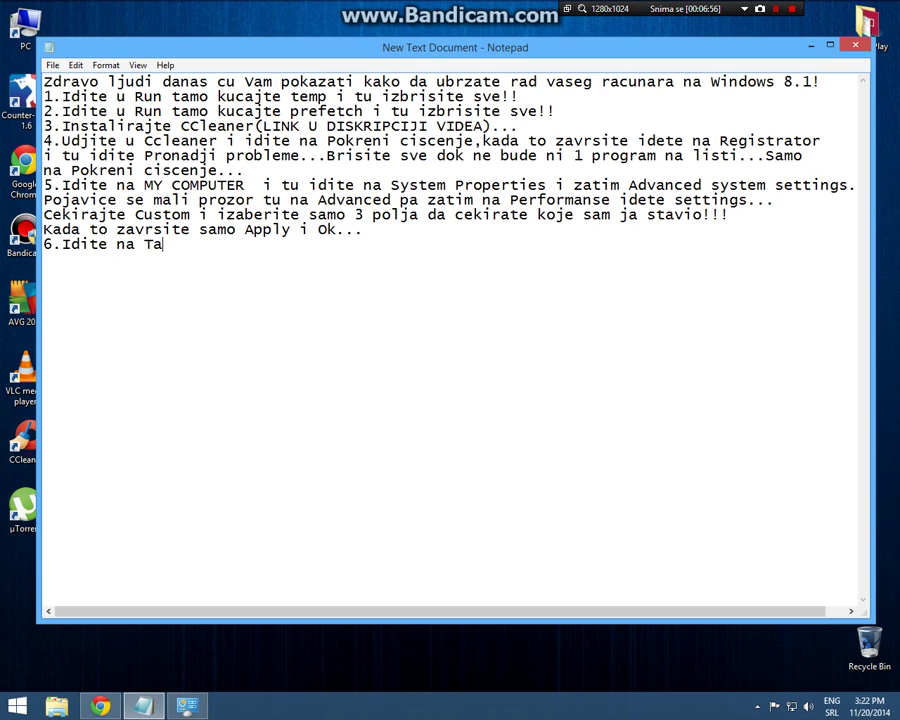
{"action": "type", "text": "sk Manage"}
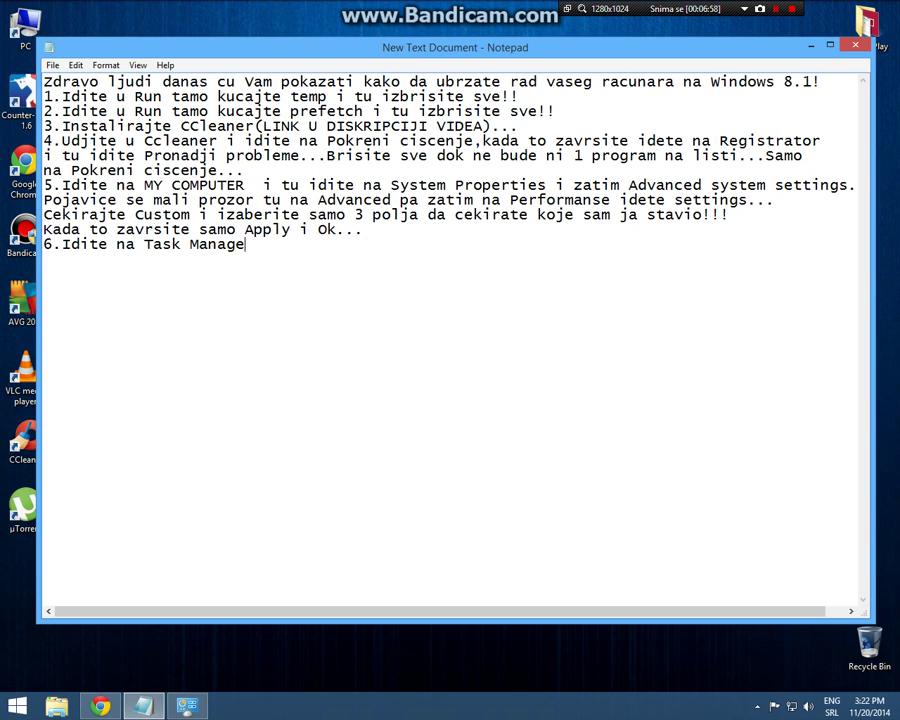
{"action": "type", "text": "r i skljucite sve ne"}
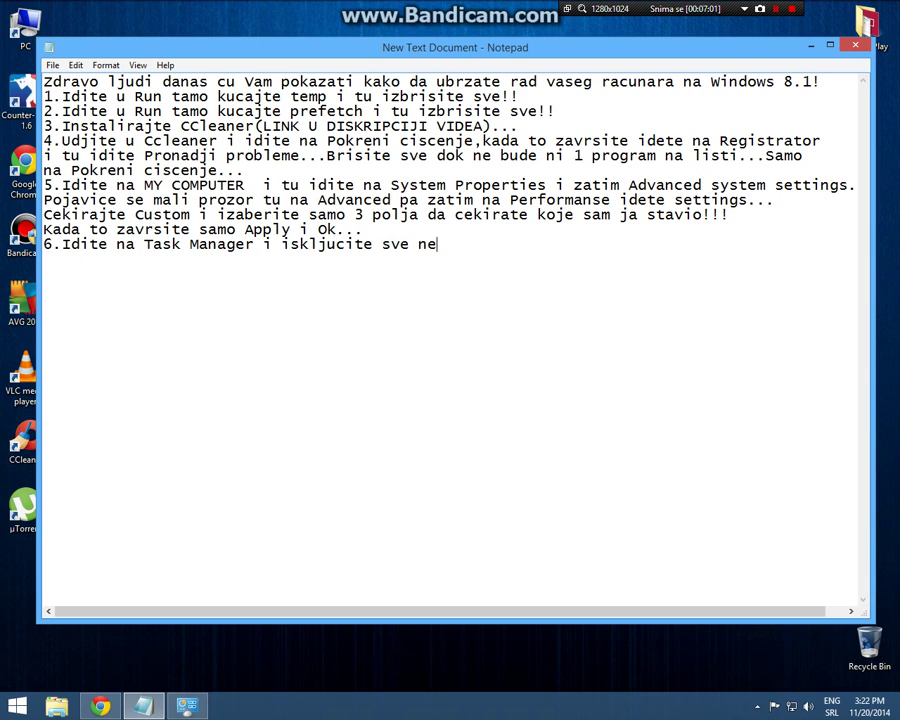
{"action": "type", "text": "potrebne pro"}
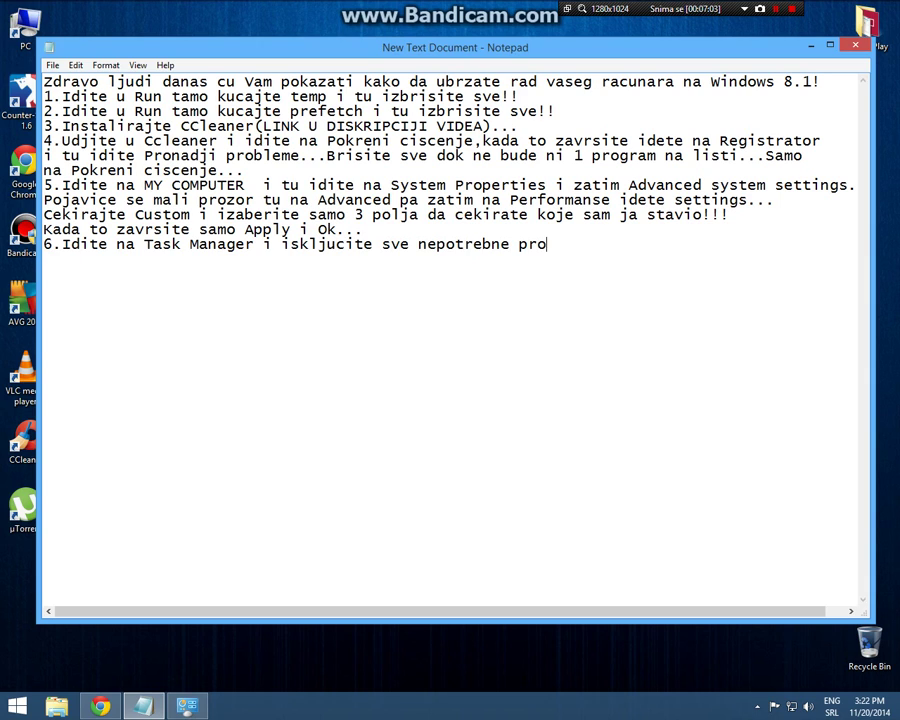
{"action": "type", "text": "grame pro"}
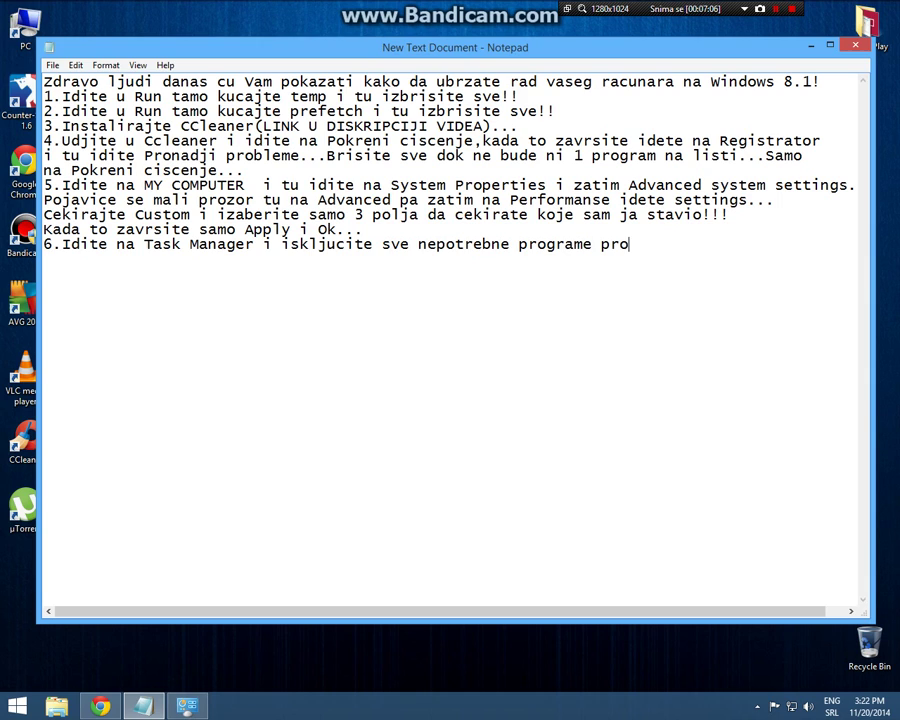
{"action": "type", "text": "grame koje"}
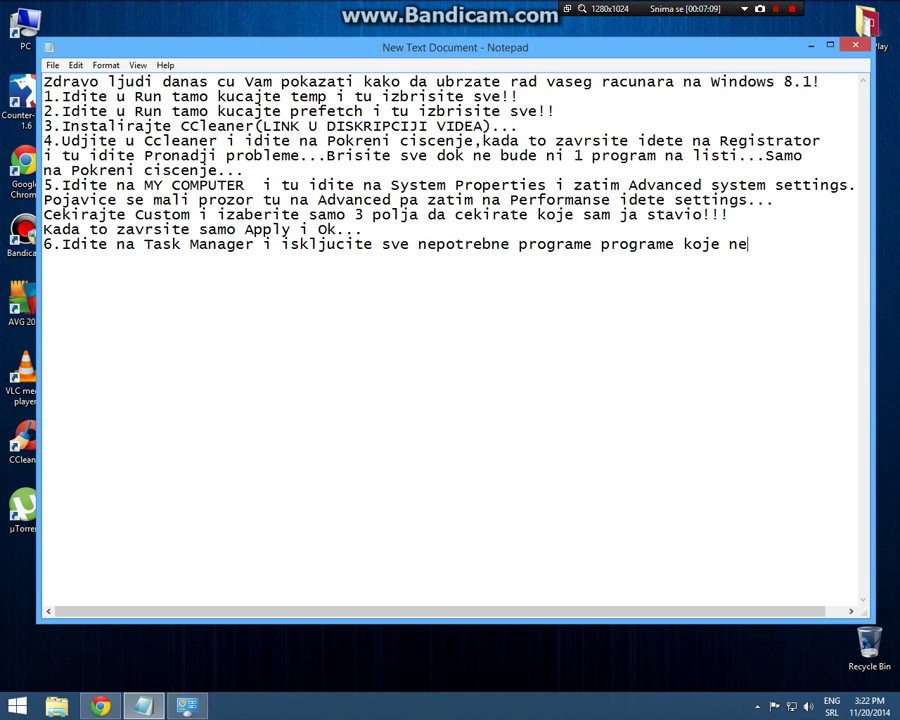
{"action": "type", "text": " ne"}
{"action": "key", "text": "BackSpace"}
{"action": "key", "text": "BackSpace"}
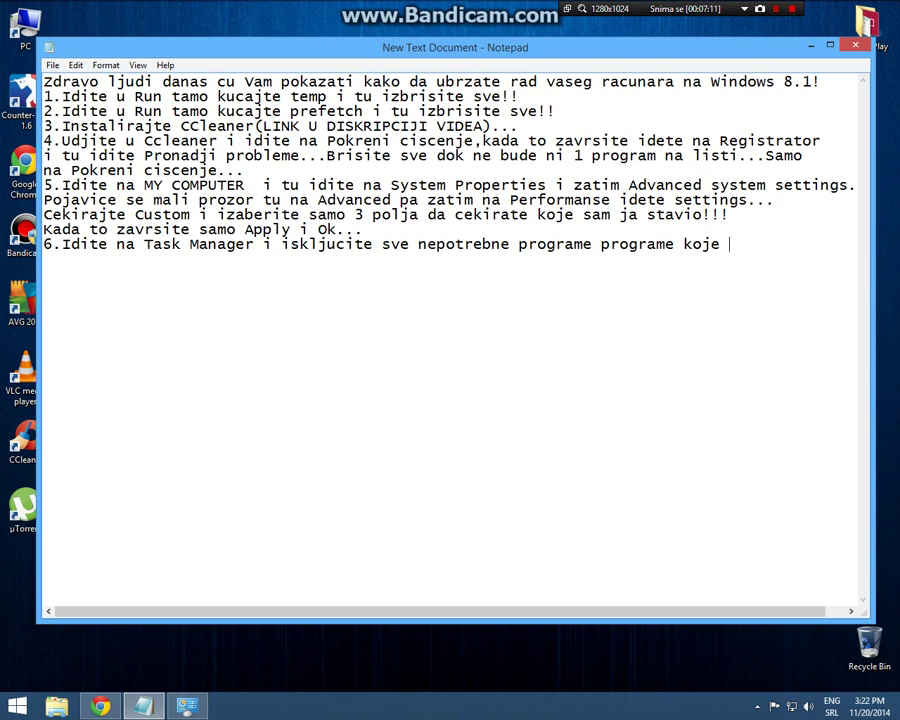
{"action": "left_click", "coordinate": [593, 251]}
{"action": "type", "text": ","}
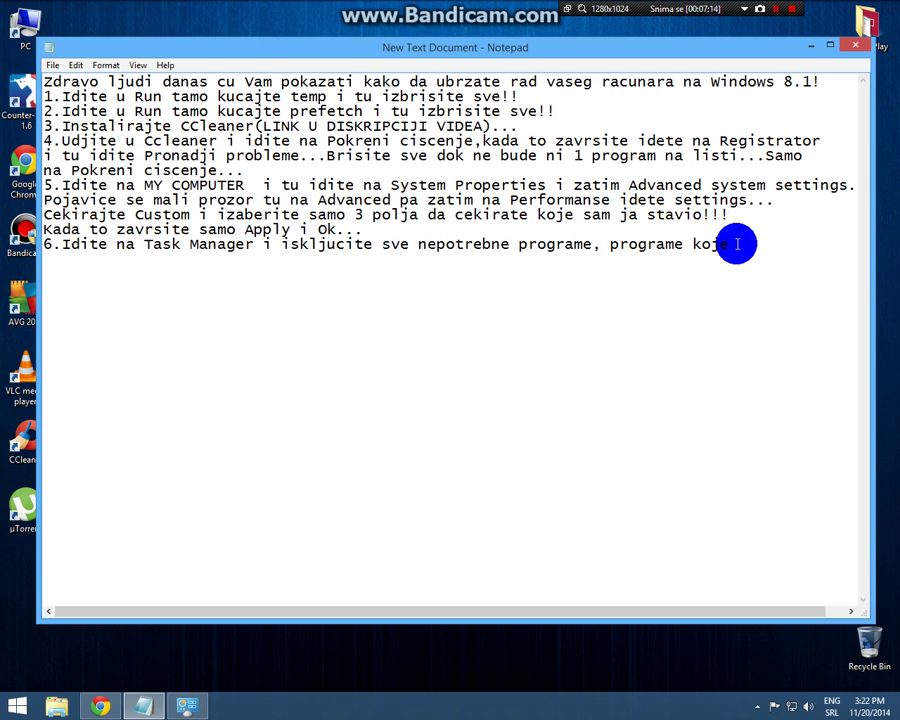
{"action": "left_click", "coordinate": [737, 244]}
{"action": "type", "text": "ne koristite"}
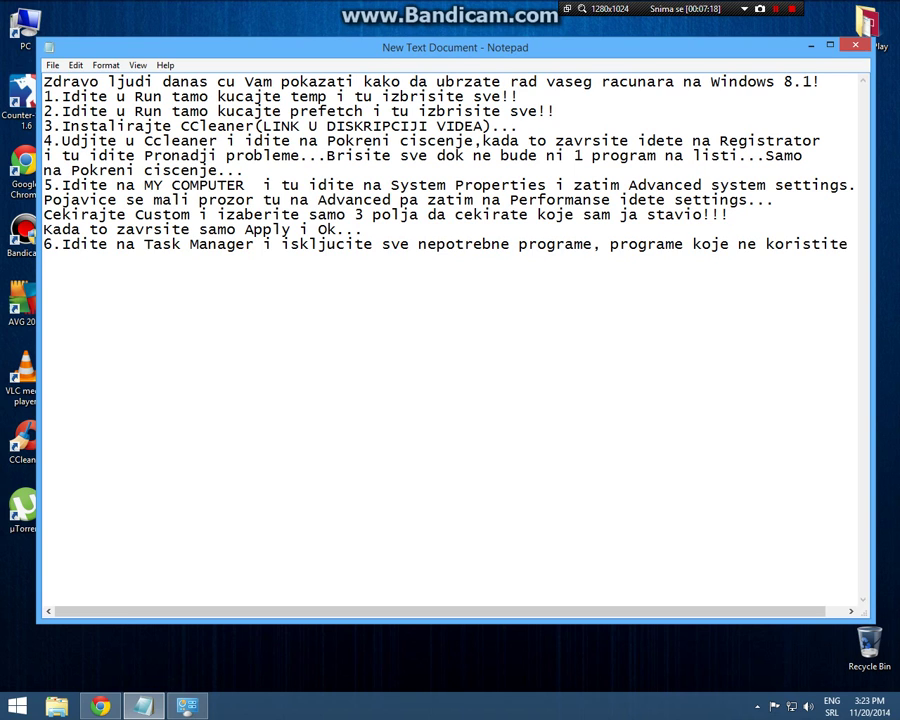
- Minimise the note, close the System window and open Task Manager in its compact view with fewer details
{"action": "left_click", "coordinate": [810, 45]}
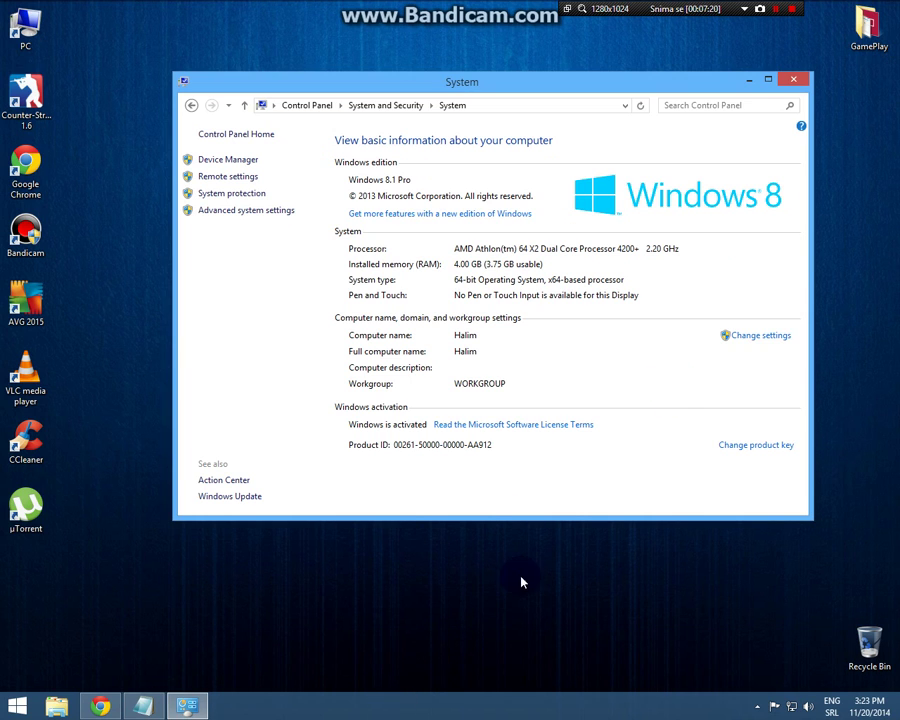
{"action": "left_click", "coordinate": [792, 80]}
{"action": "right_click", "coordinate": [428, 703]}
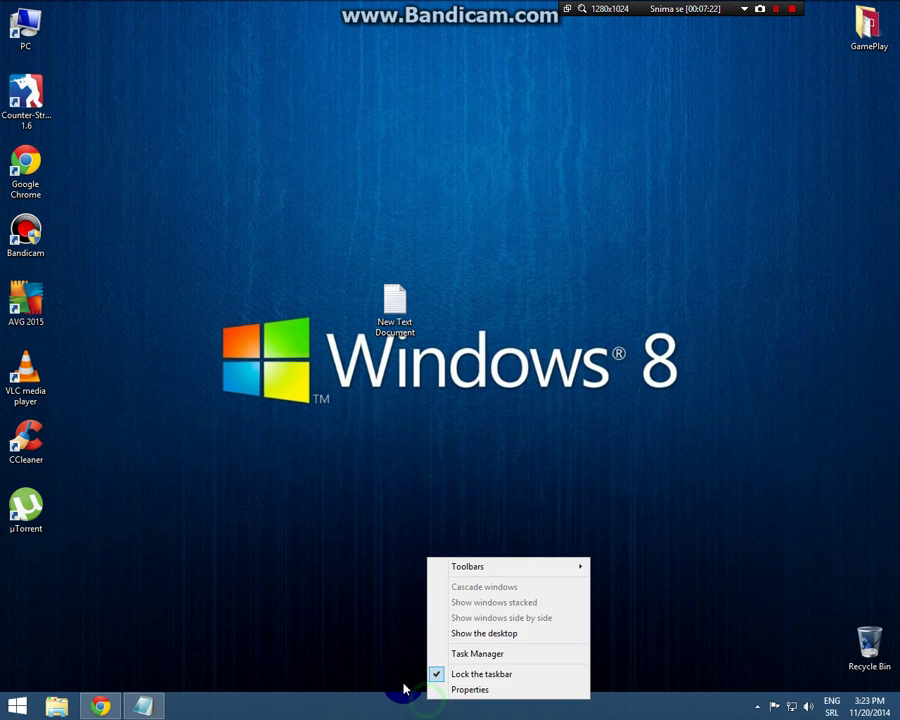
{"action": "left_click", "coordinate": [491, 653]}
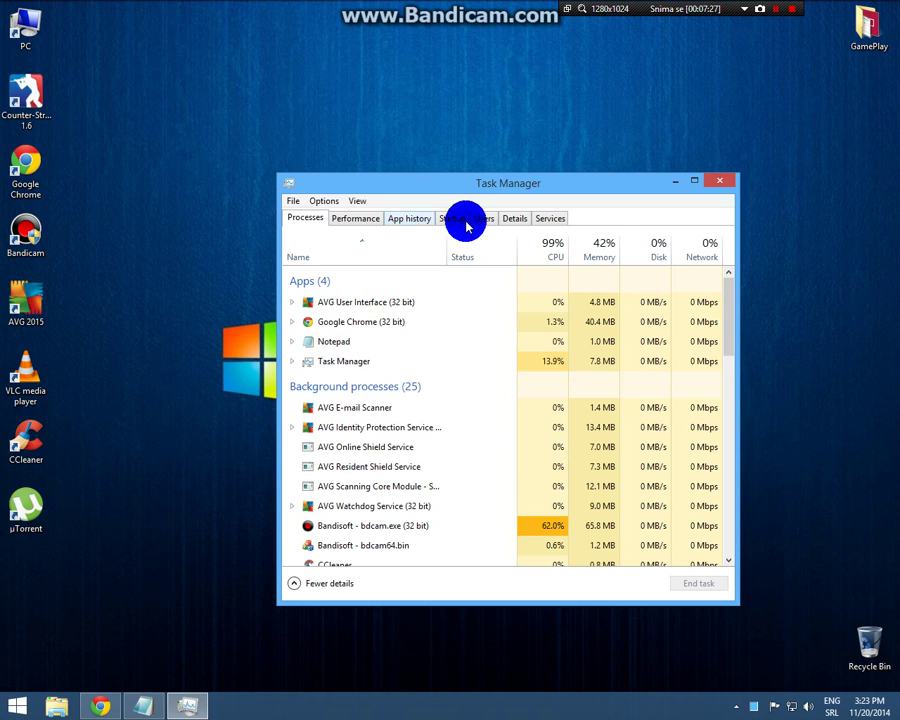
{"action": "left_click", "coordinate": [295, 583]}
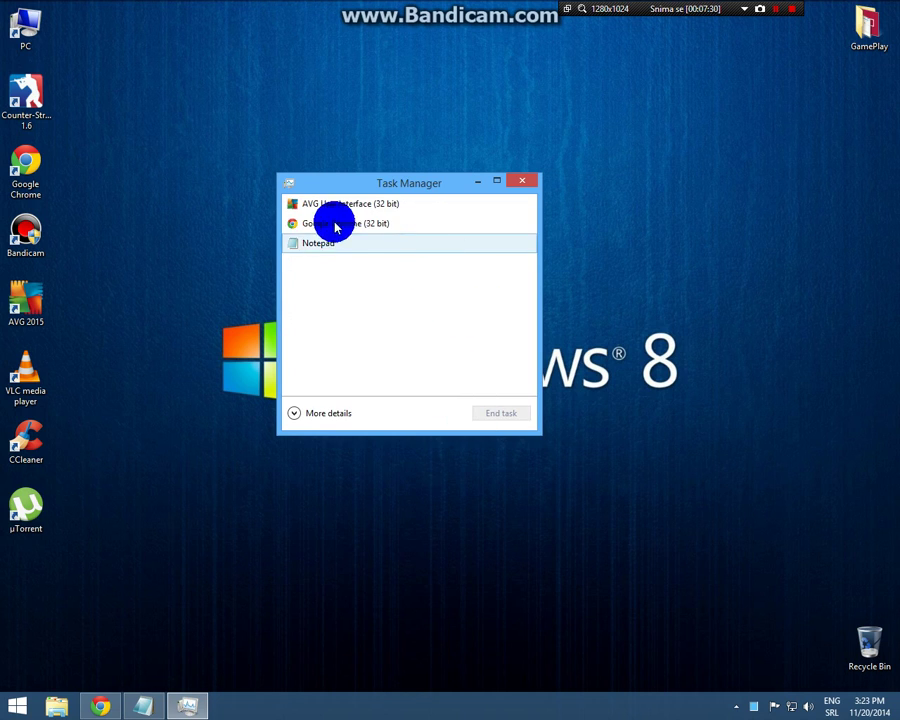
- Expand Task Manager to its detailed view and select µTorrent among the startup programs
{"action": "left_click", "coordinate": [308, 418]}
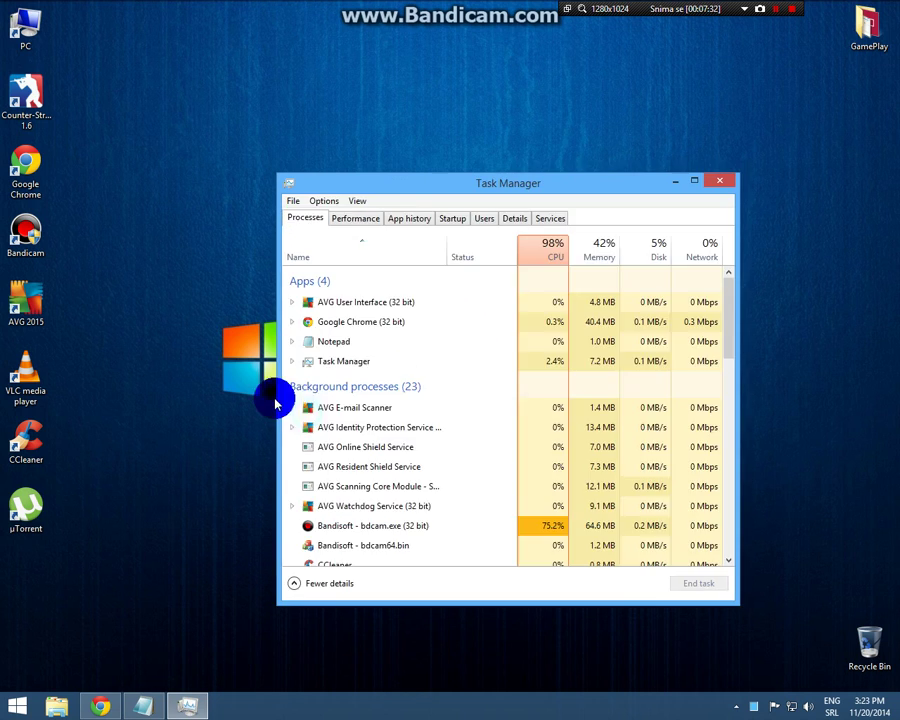
{"action": "left_click", "coordinate": [455, 220]}
{"action": "left_click", "coordinate": [455, 270]}
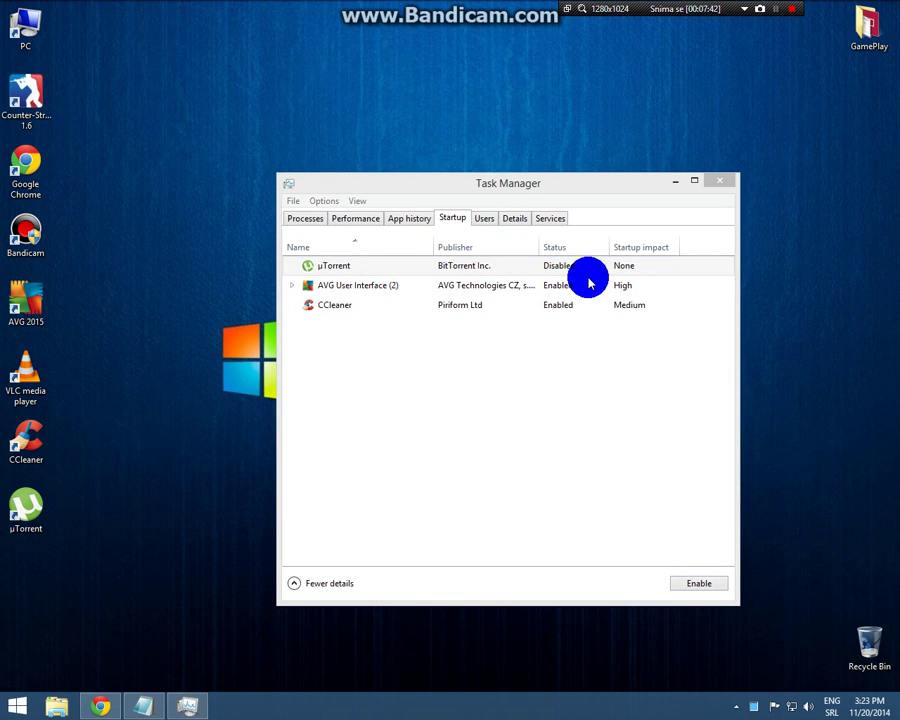
- Enable µTorrent in the list of startup programs and disable it again
{"action": "left_click", "coordinate": [556, 264]}
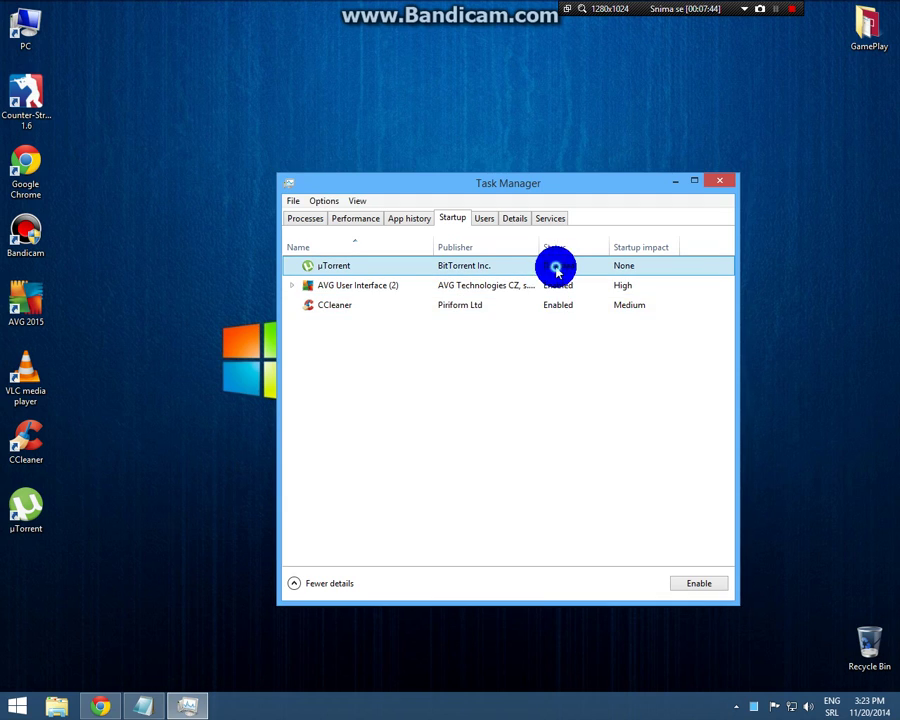
{"action": "left_click", "coordinate": [697, 587]}
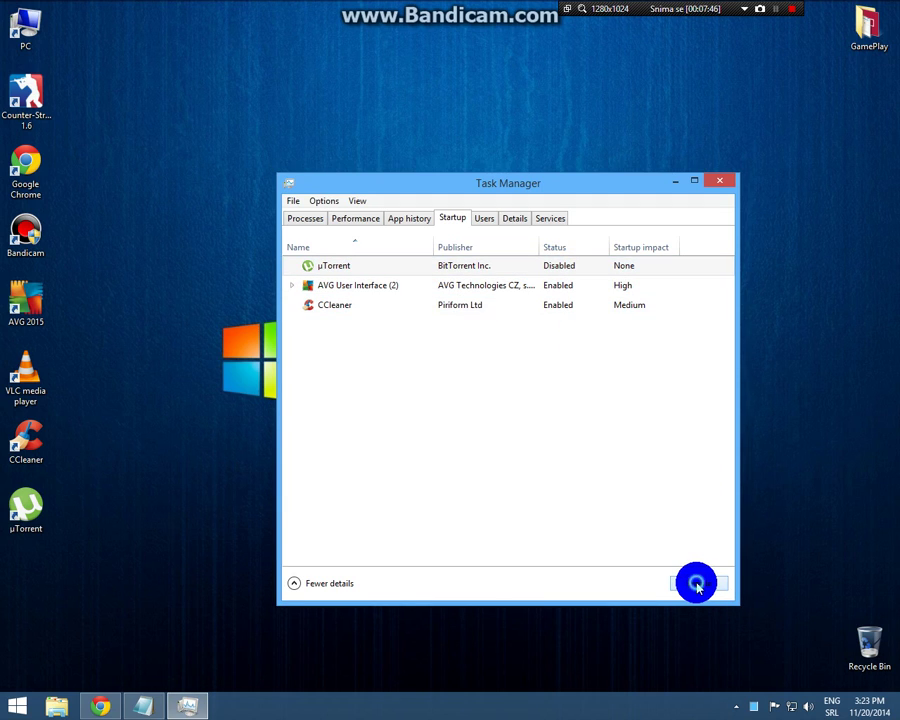
{"action": "left_click", "coordinate": [599, 312]}
{"action": "left_click", "coordinate": [545, 283]}
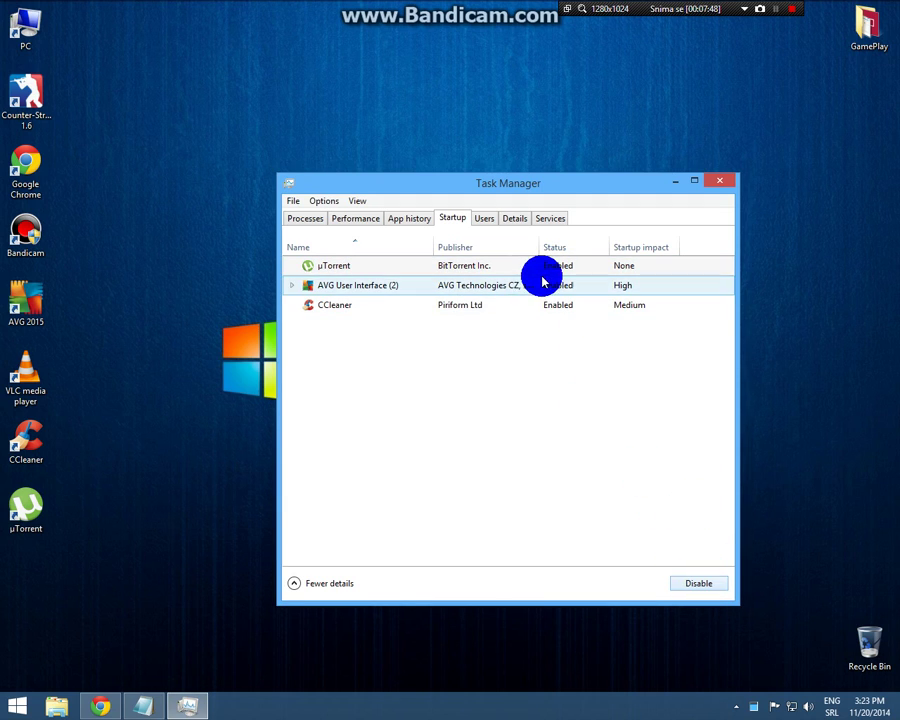
{"action": "left_click", "coordinate": [560, 268]}
{"action": "left_click", "coordinate": [694, 580]}
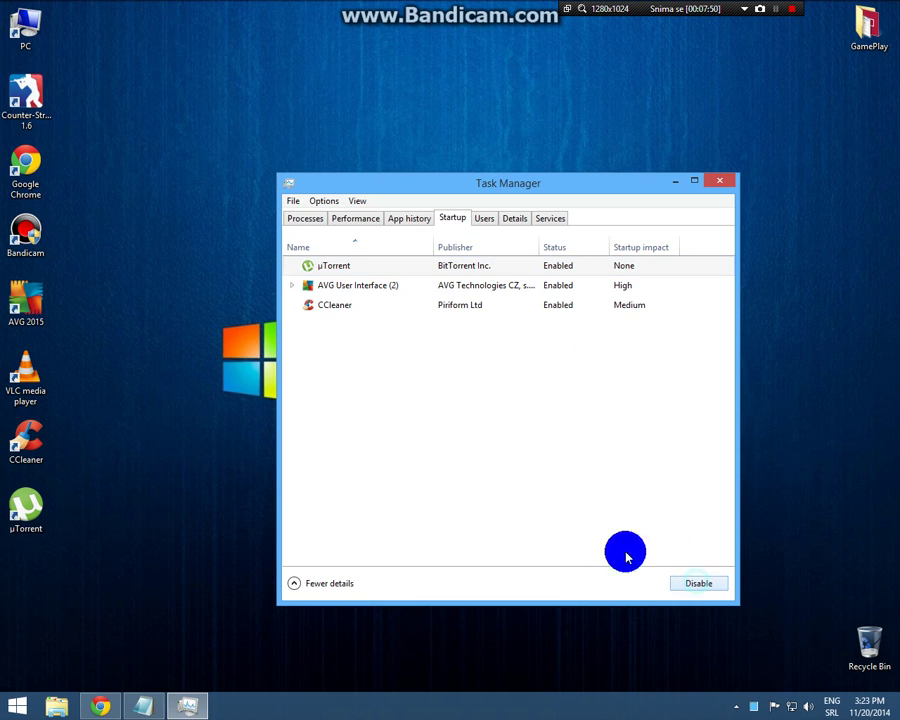
- Return to the note and add the line "Ostavite AntiVirus i Google Chrome ili vec koji pretrazivac koristite..." below the sixth point
{"action": "left_click", "coordinate": [145, 707]}
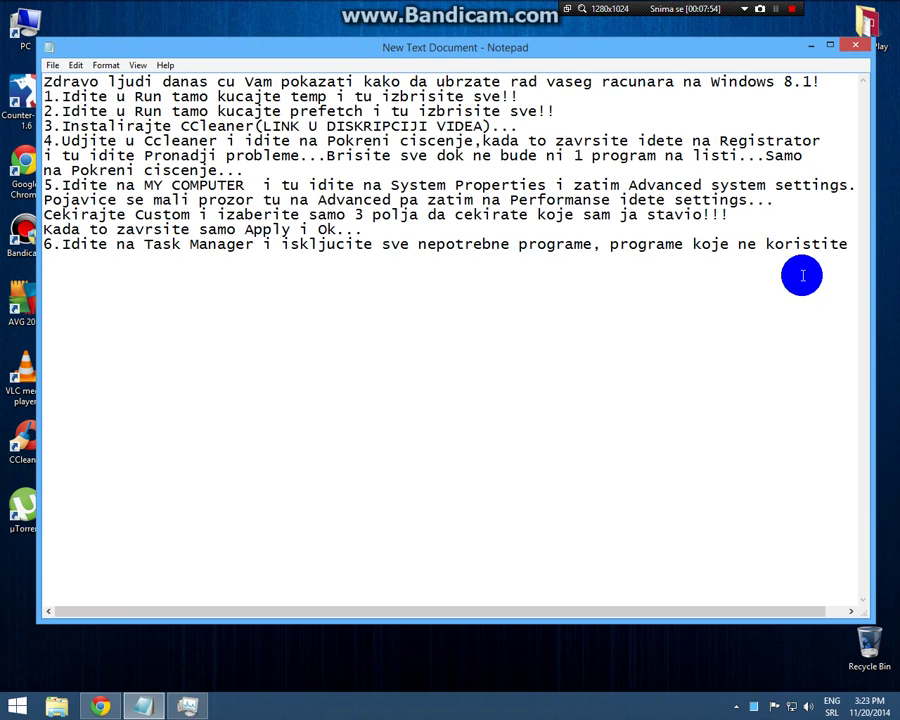
{"action": "type", "text": "Osta"}
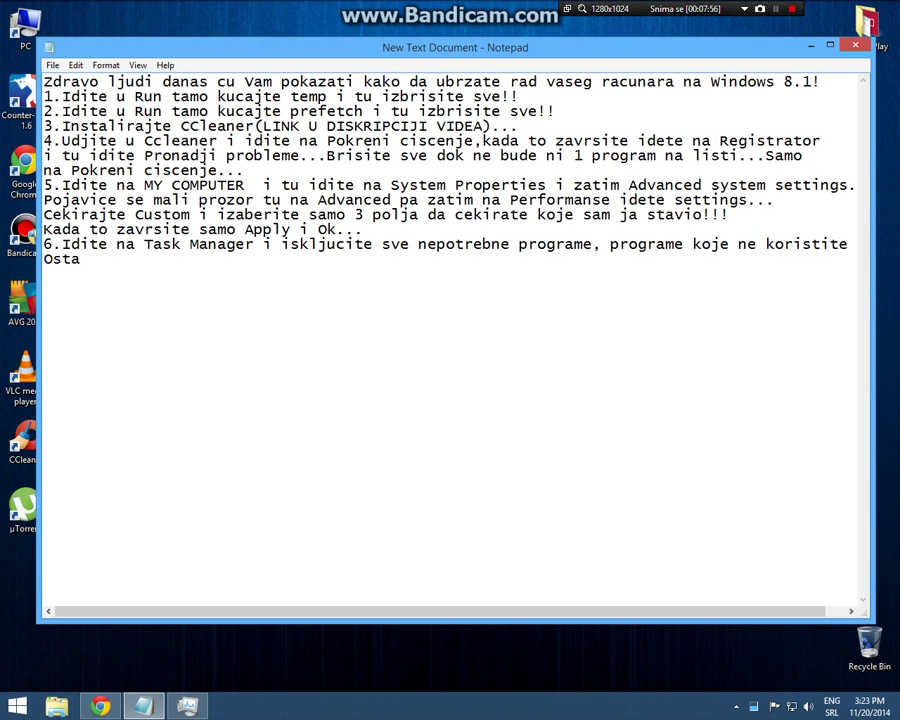
{"action": "type", "text": "vite Ant"}
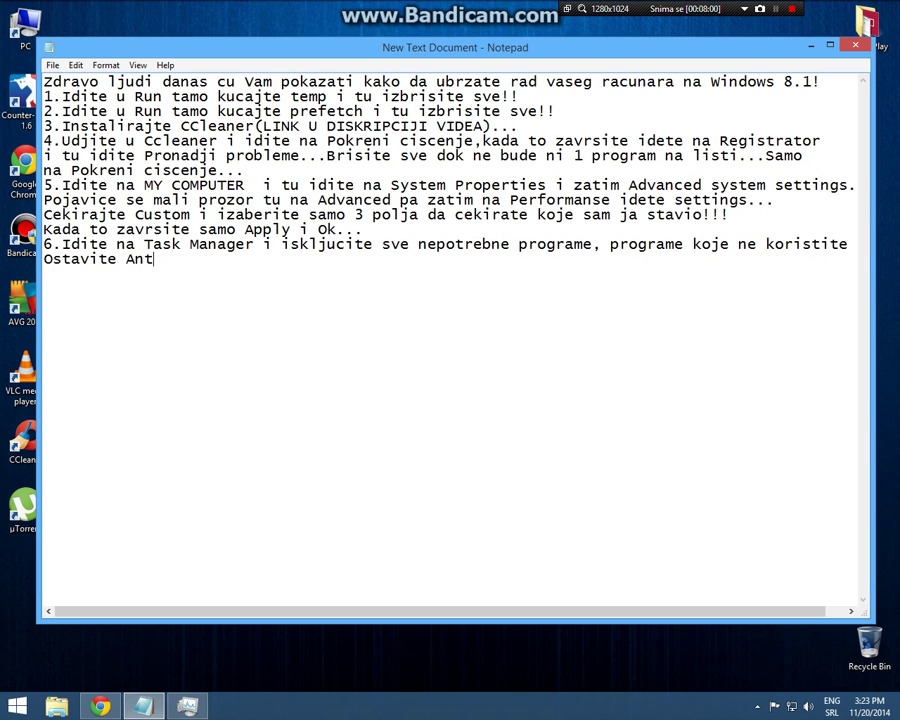
{"action": "type", "text": "rVirus i Goog"}
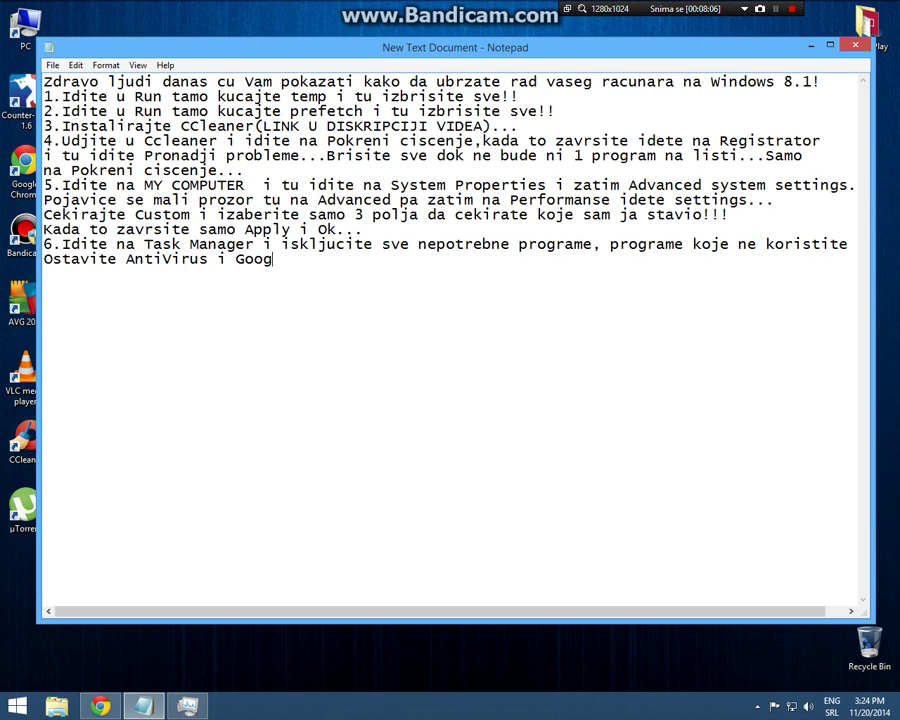
{"action": "type", "text": "le Chrome ili bec"}
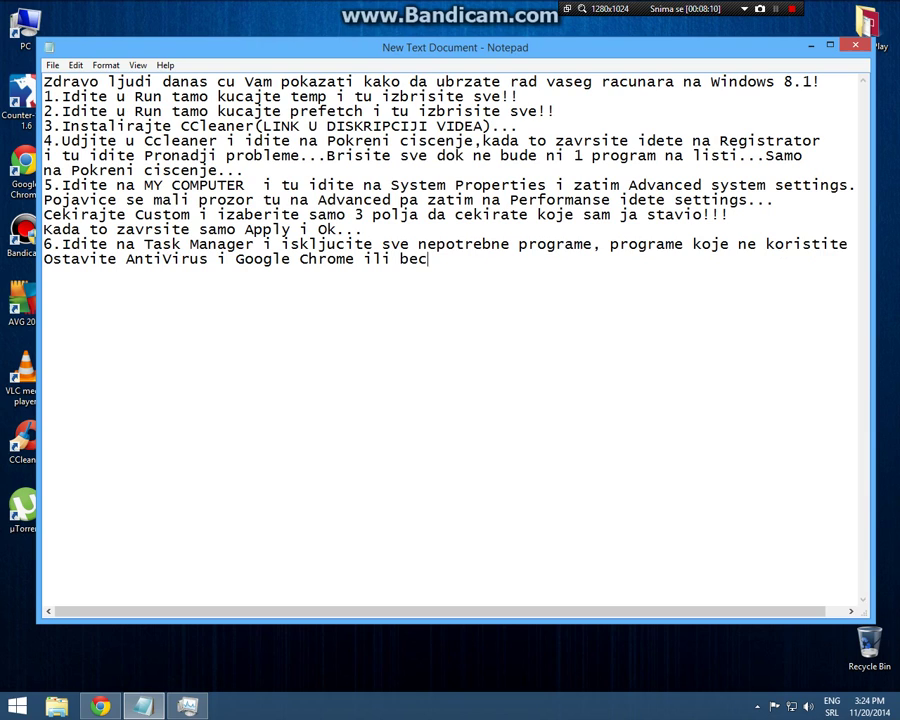
{"action": "key", "text": "BackSpace"}
{"action": "key", "text": "BackSpace"}
{"action": "key", "text": "BackSpace"}
{"action": "type", "text": "vec koji pretra"}
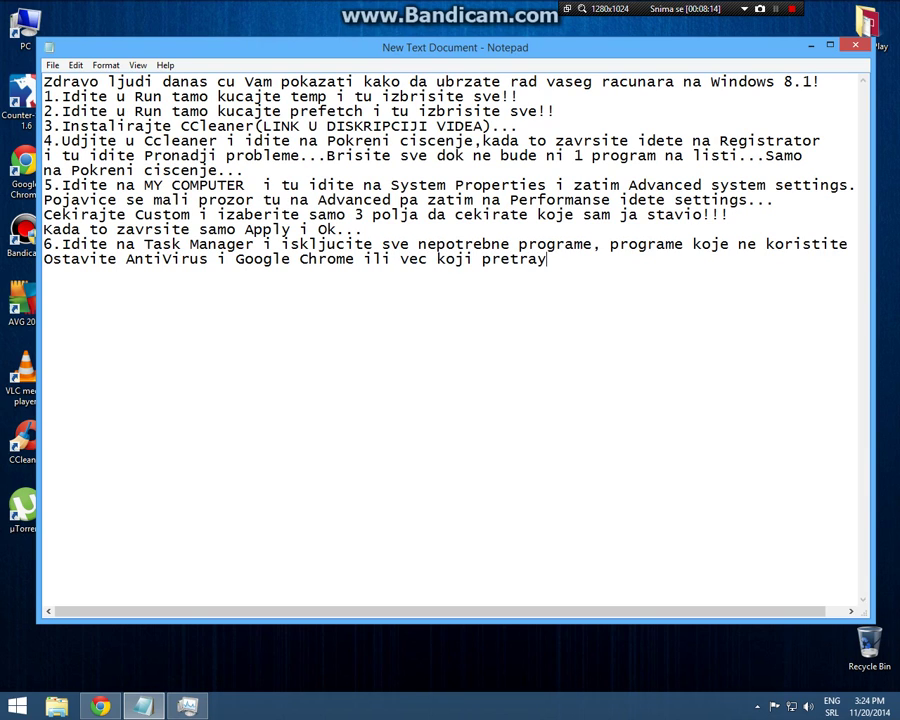
{"action": "type", "text": "zivac koristite"}
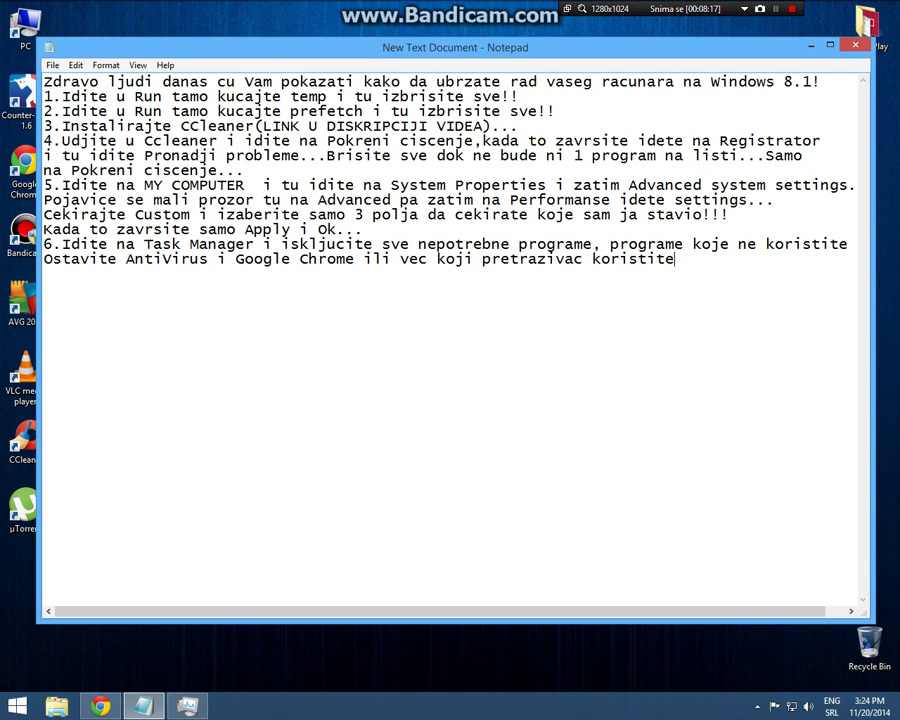
{"action": "type", "text": "..."}
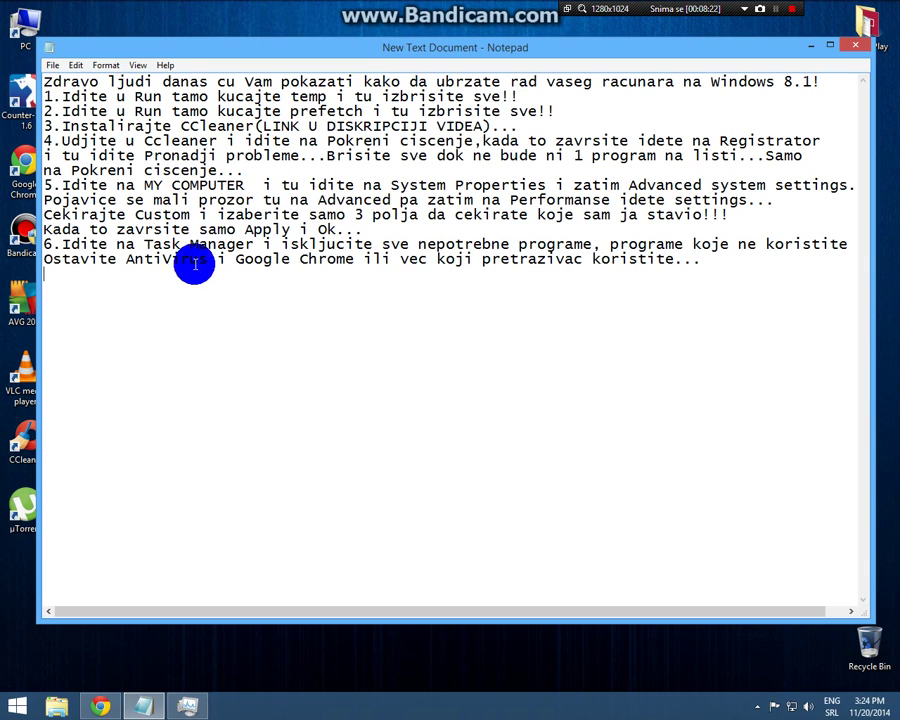
- Add the line "I to bi bilo to..." at the end of the note
{"action": "key", "text": "Return"}
{"action": "type", "text": "I to "}
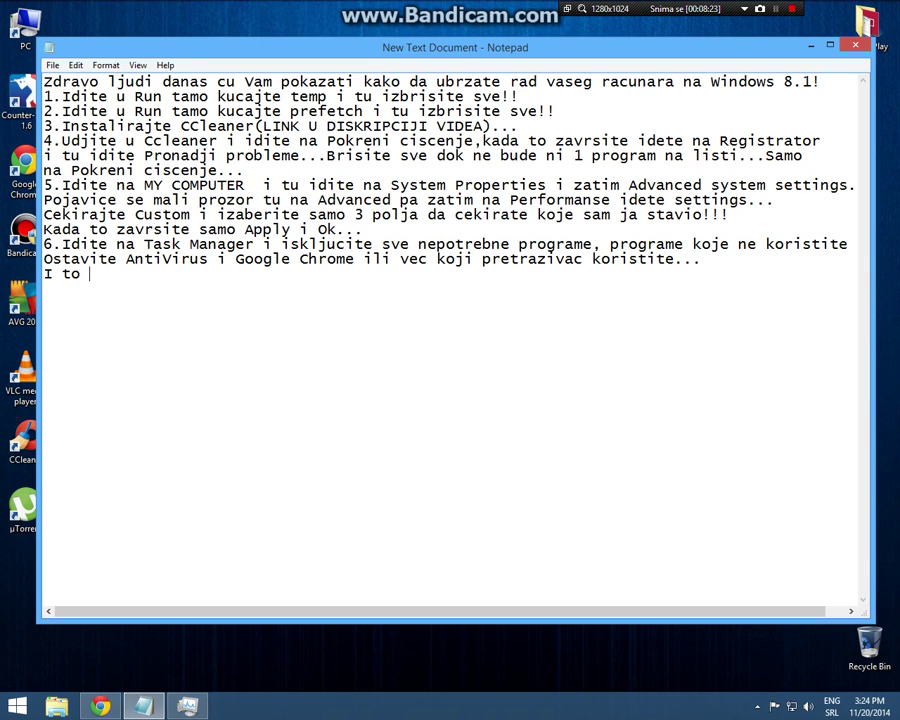
{"action": "type", "text": "bi bilo to..."}
{"action": "key", "text": "Return"}
- Write the closing lines "Hvala Vam sto ste me pratili.." and "Vidimo se u Sledecem TUTORIJA" at the end of the note
{"action": "type", "text": "Hvla"}
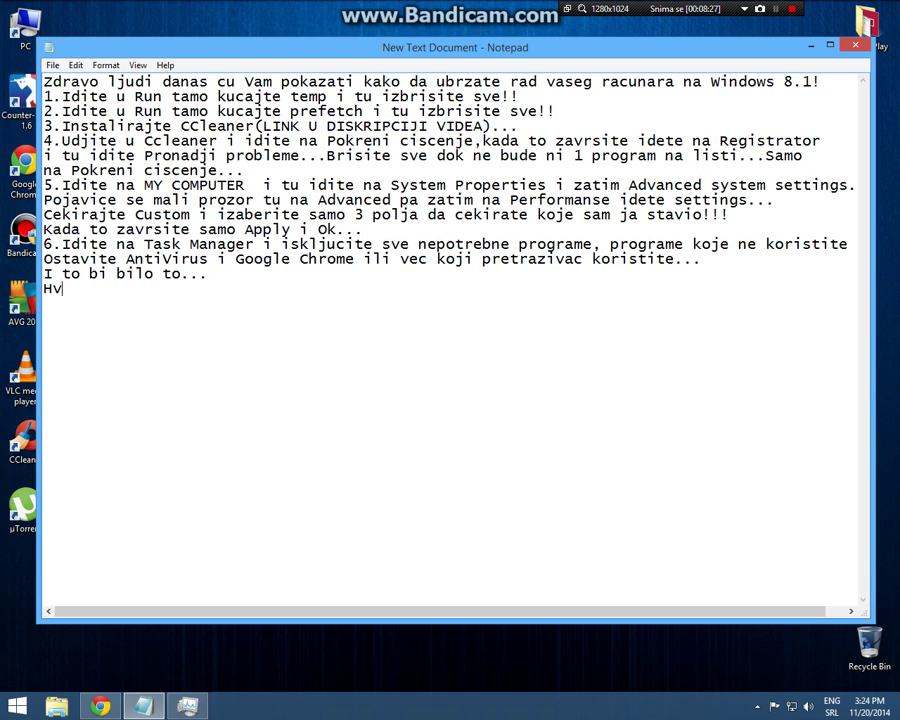
{"action": "key", "text": "BackSpace"}
{"action": "key", "text": "BackSpace"}
{"action": "type", "text": "ala Vam sto ste ma"}
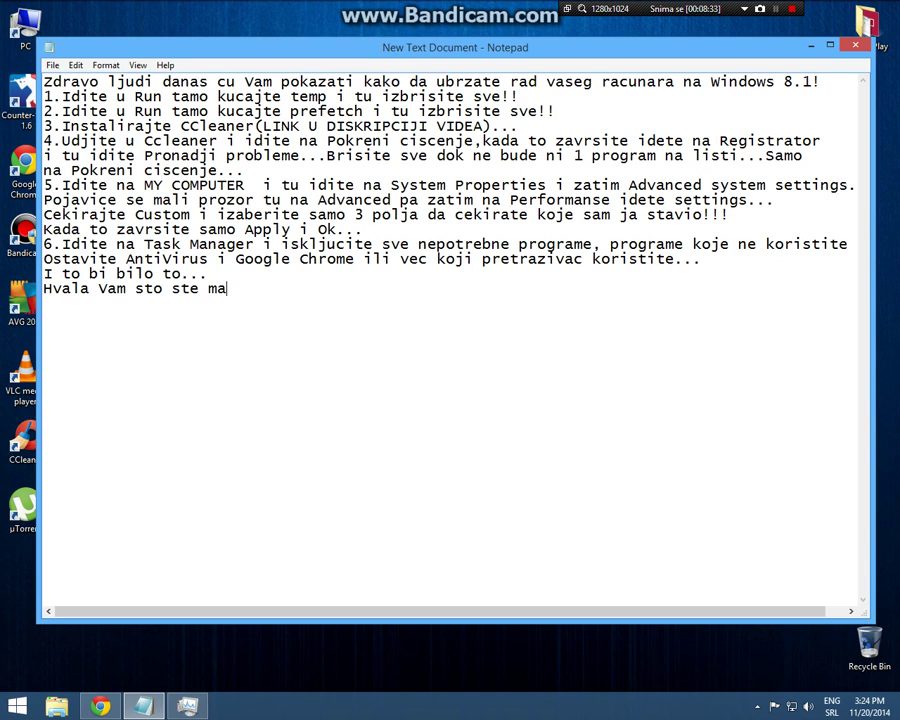
{"action": "key", "text": "BackSpace"}
{"action": "type", "text": "e š"}
{"action": "key", "text": "BackSpace"}
{"action": "type", "text": "pratili.. Vidimo se "}
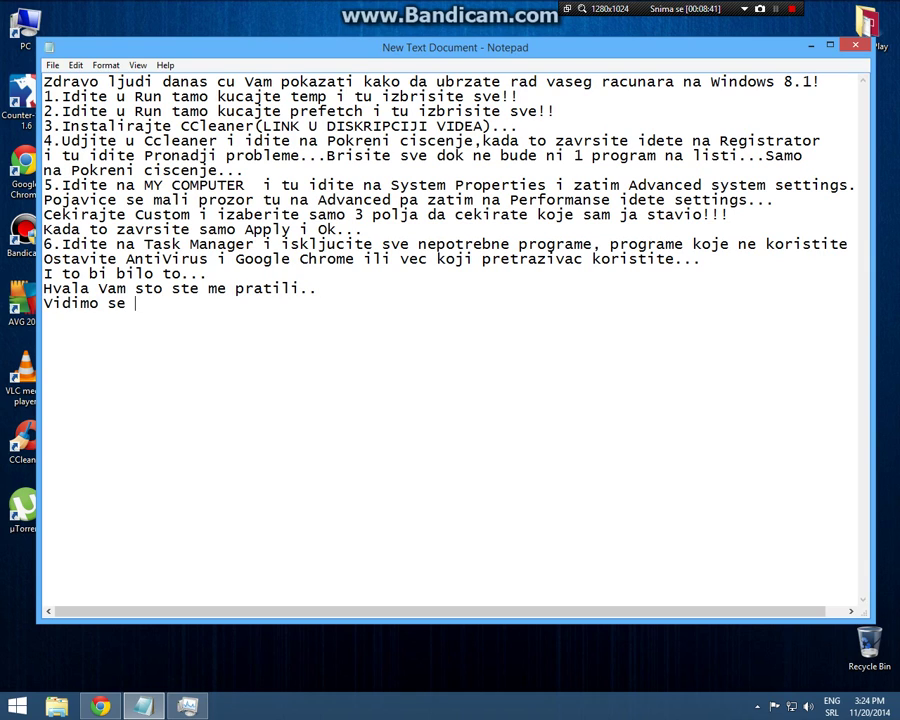
{"action": "type", "text": "u Sledecem TUTORIJA"}
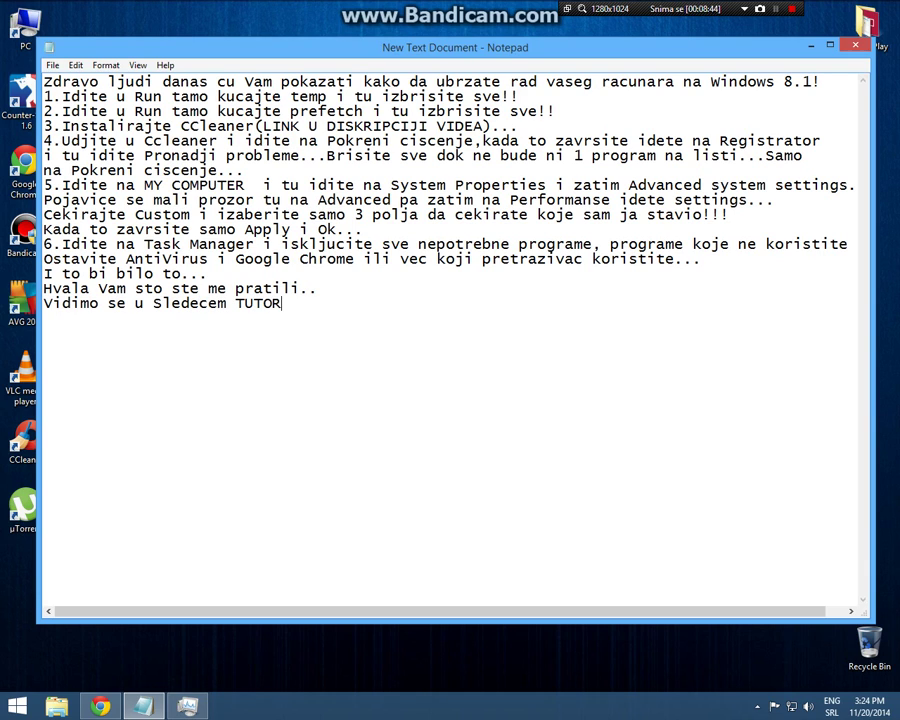